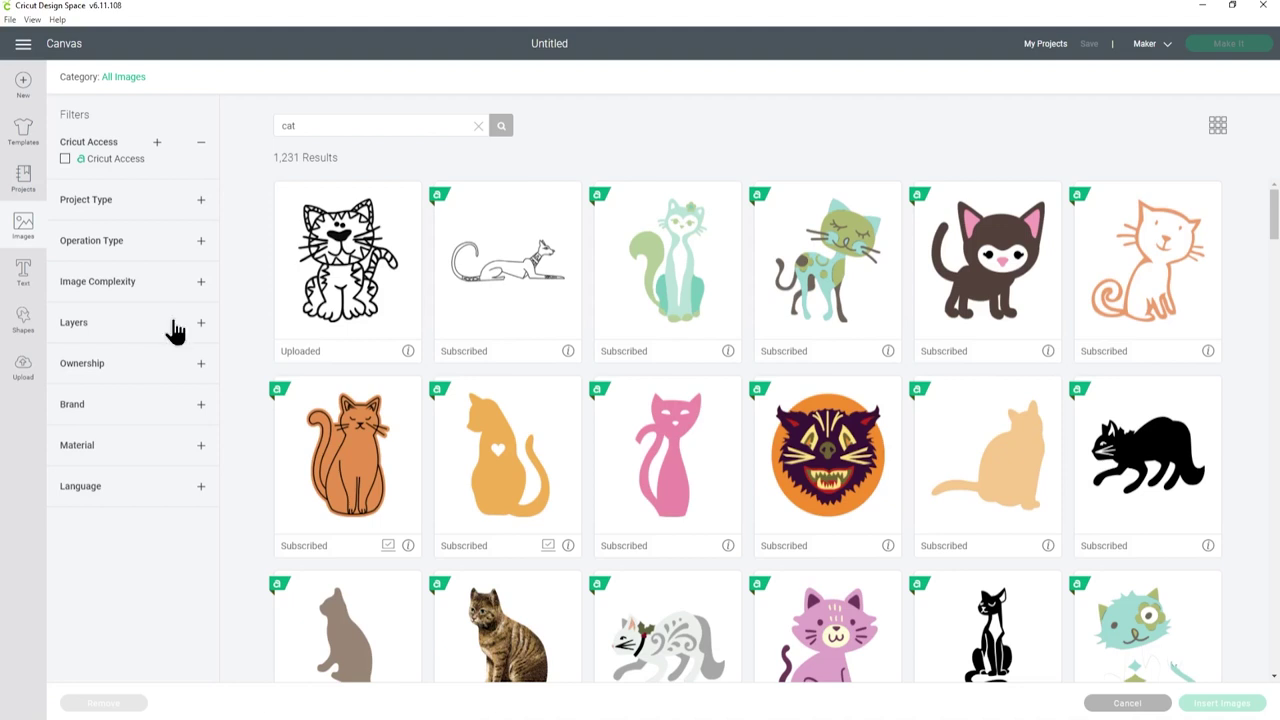
Filter the cat images to single-layer designs and insert the beige standing cat with the raised tail.
click(205, 330)
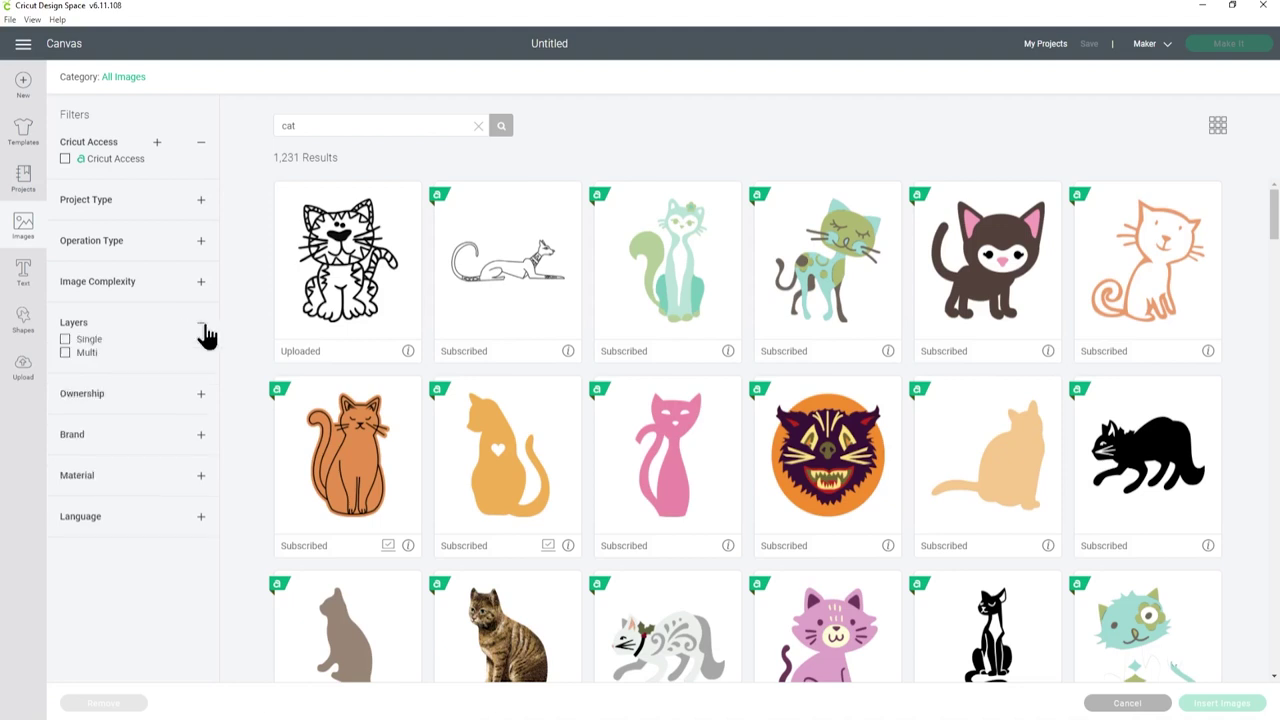
click(88, 340)
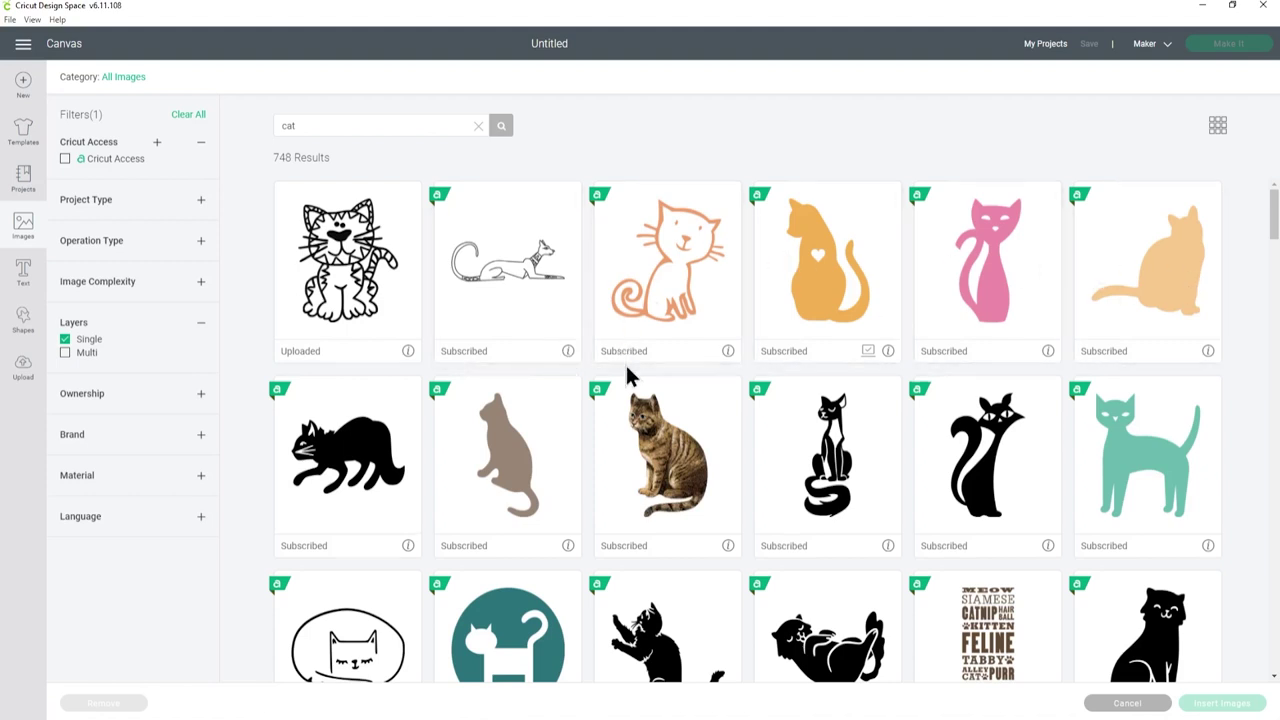
scroll(630, 374, down, 4)
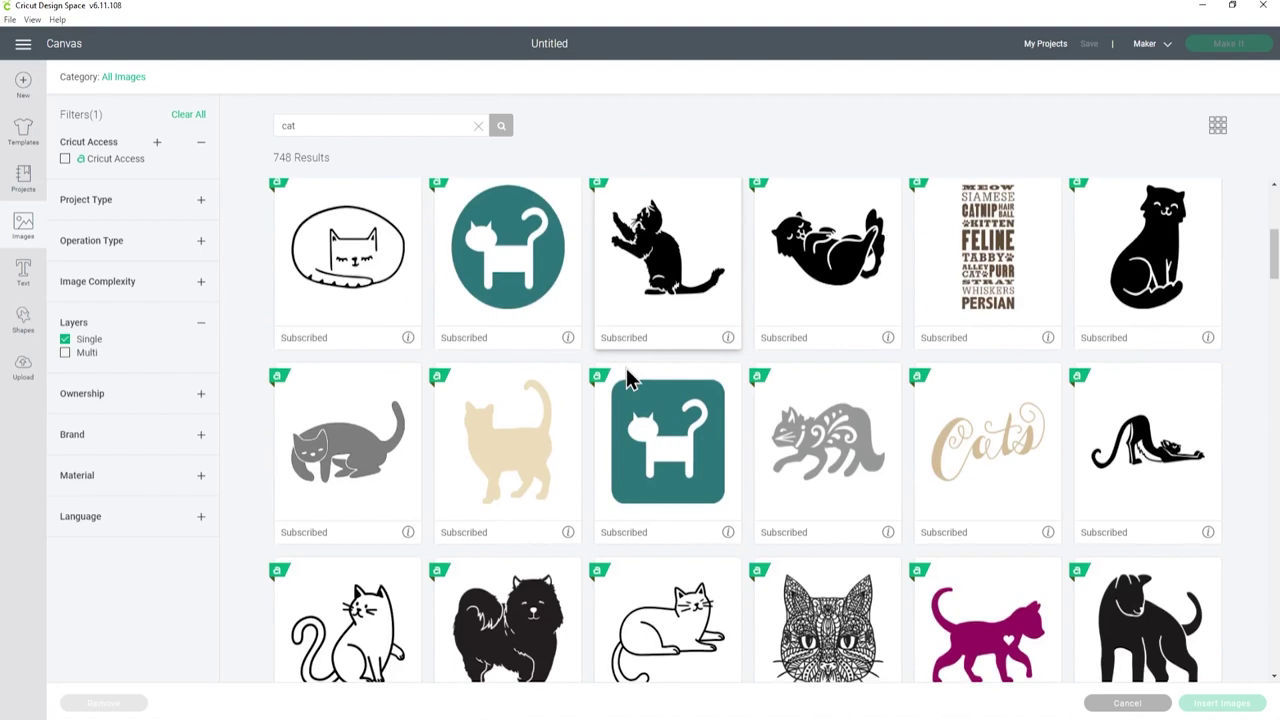
click(504, 433)
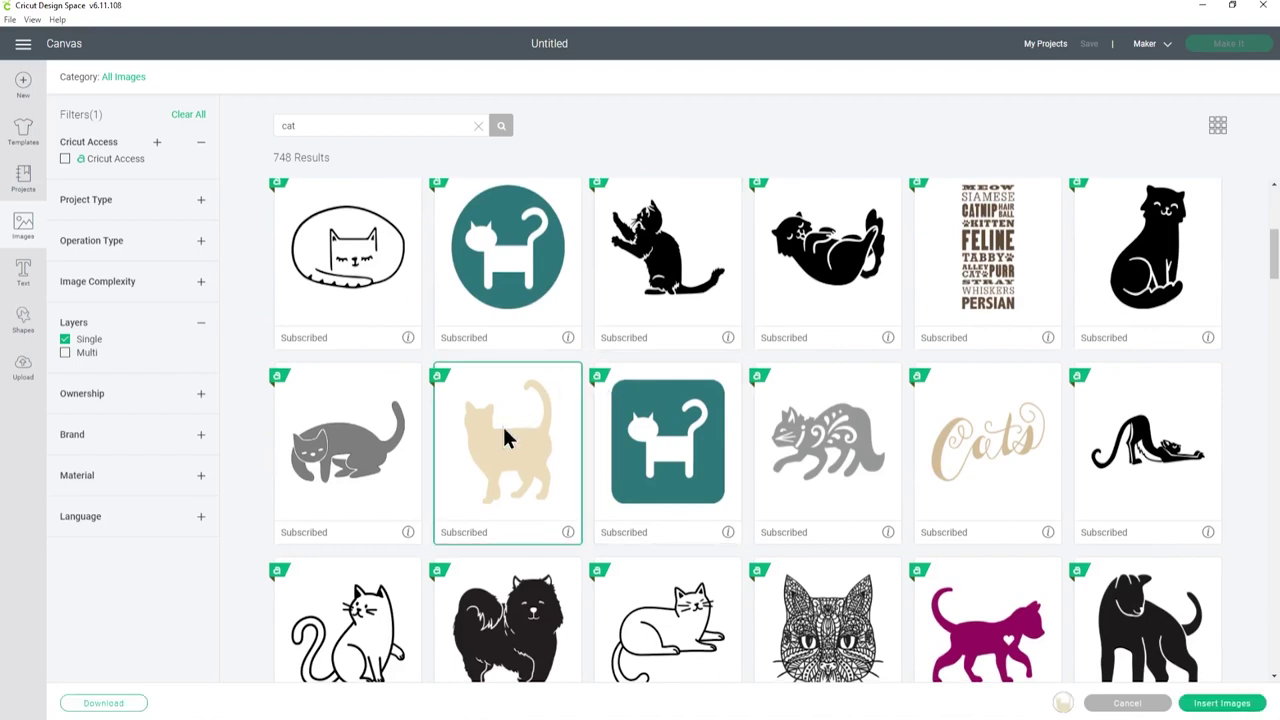
click(1230, 703)
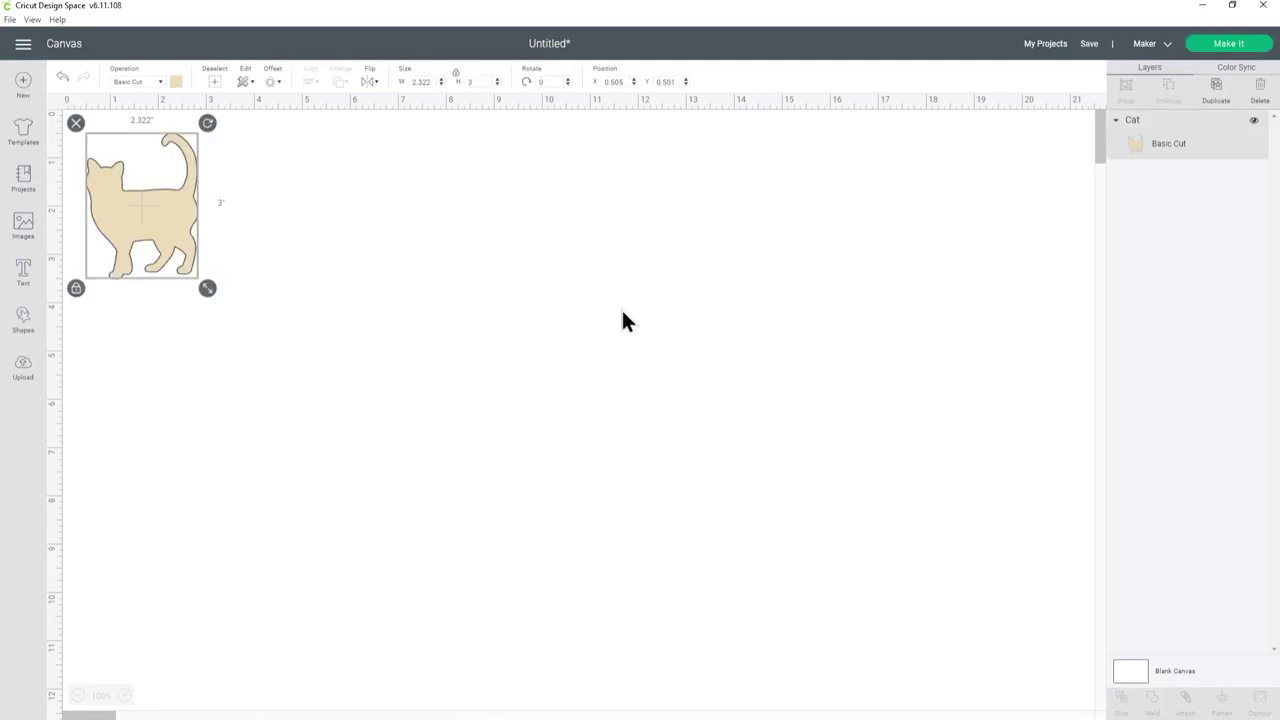
Move the cat away from the canvas corner and enlarge it proportionally to about 6.2 by 8 in.
drag(123, 183, 300, 244)
drag(388, 352, 572, 468)
drag(492, 433, 474, 401)
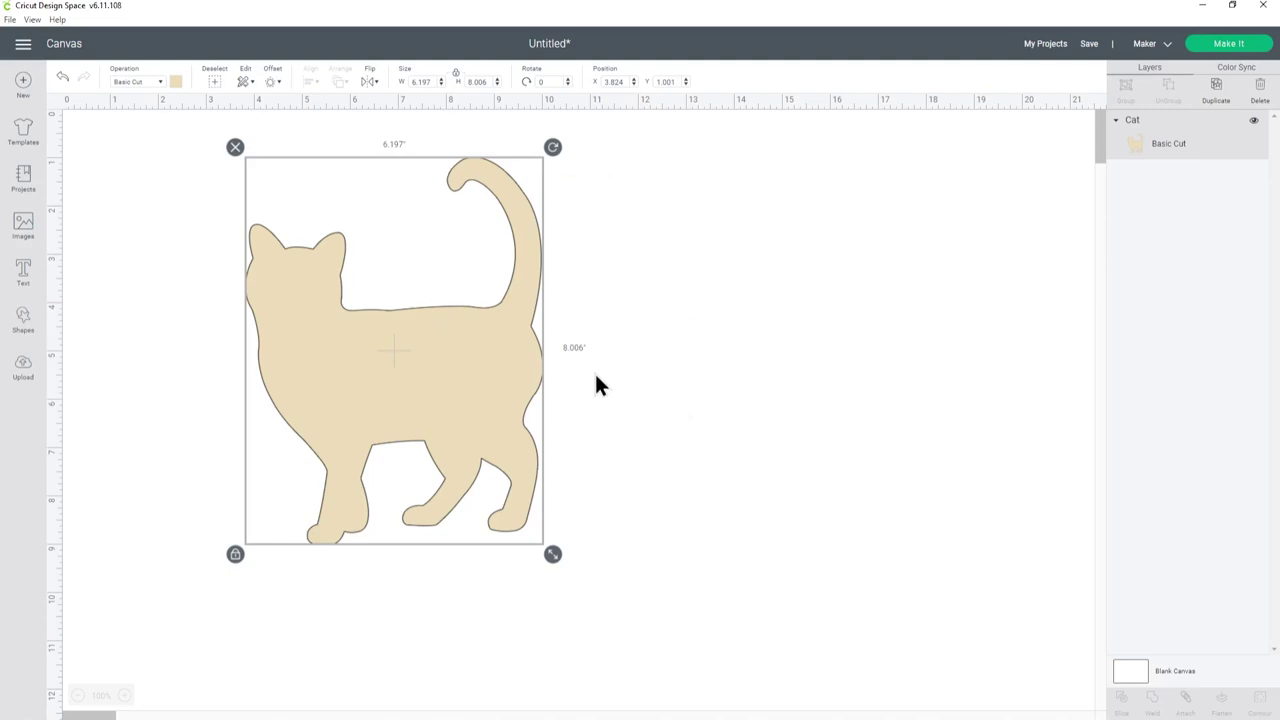
Create an inward offset of the cat with a distance of -0.2 in and rounded corners.
click(276, 95)
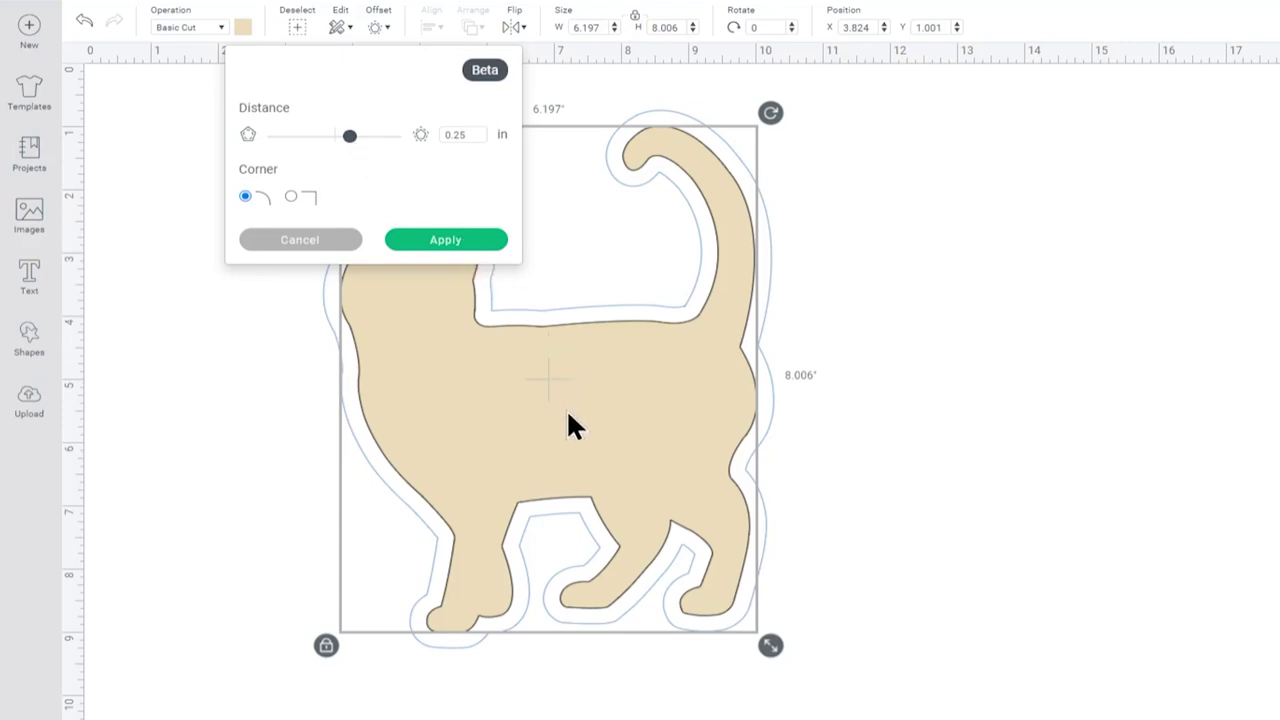
drag(349, 138, 327, 162)
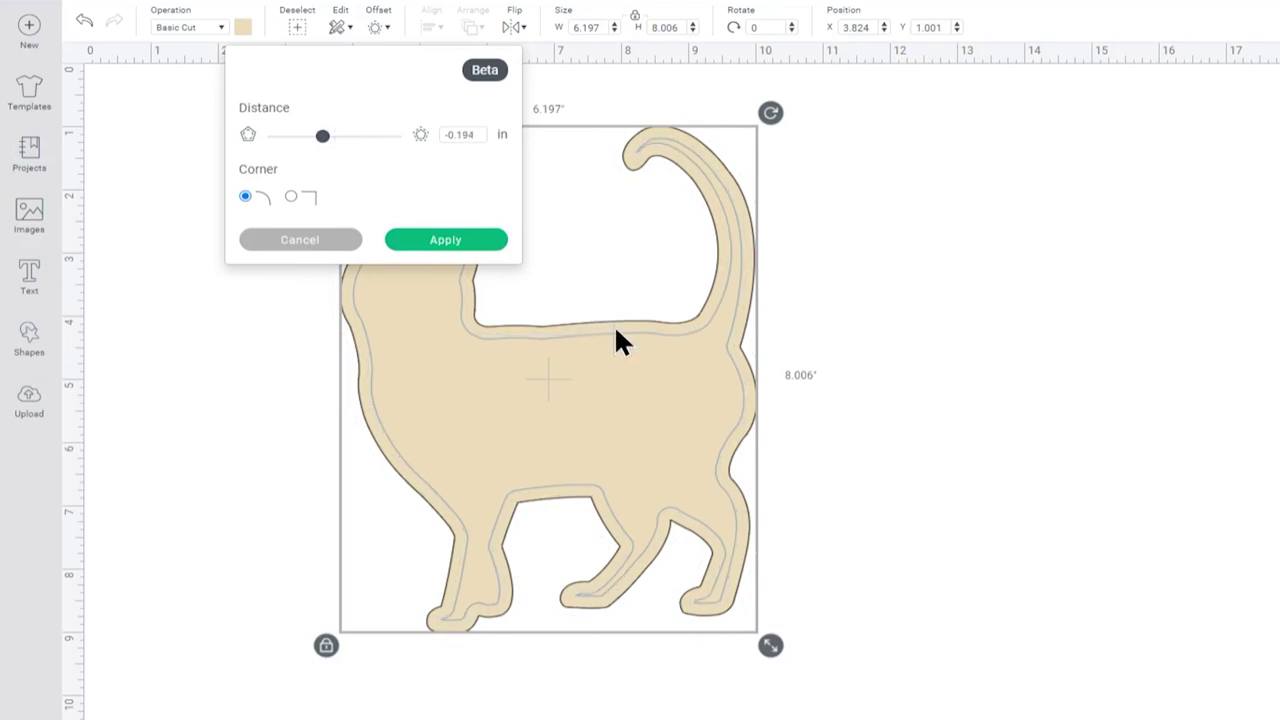
double_click(468, 134)
text(2)
click(402, 159)
click(455, 241)
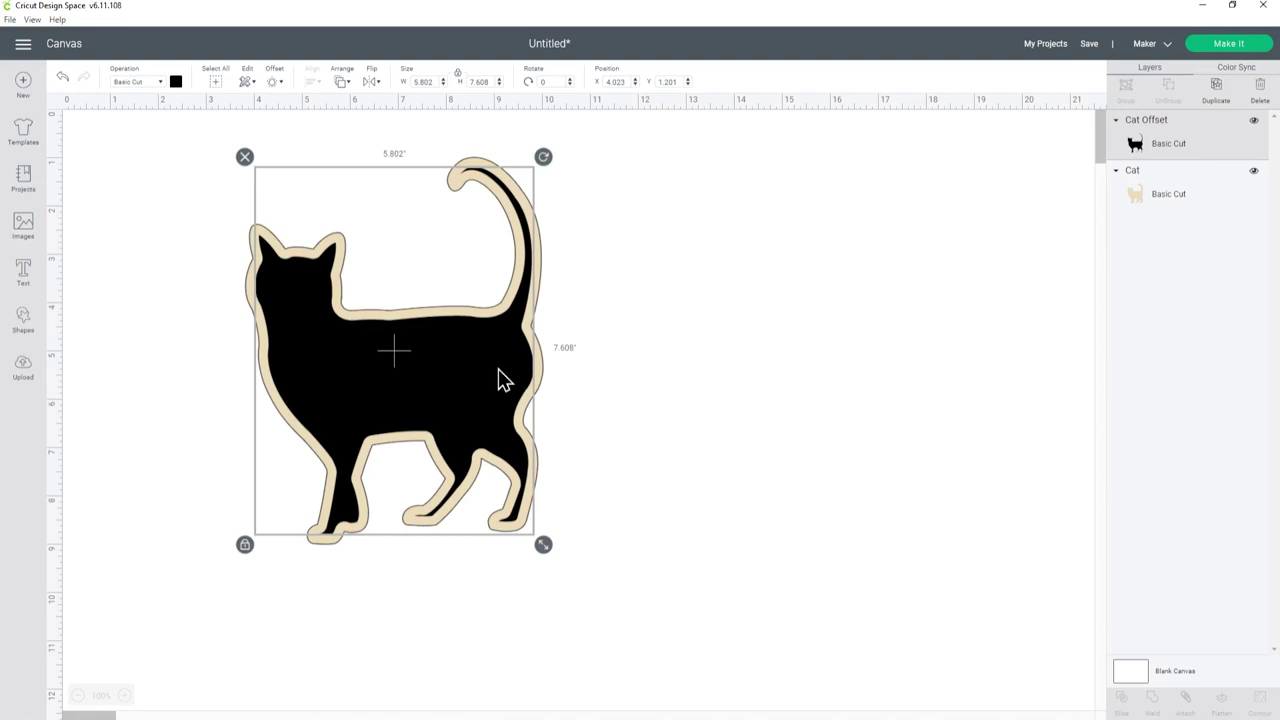
Recolour the black cat offset light green.
click(176, 82)
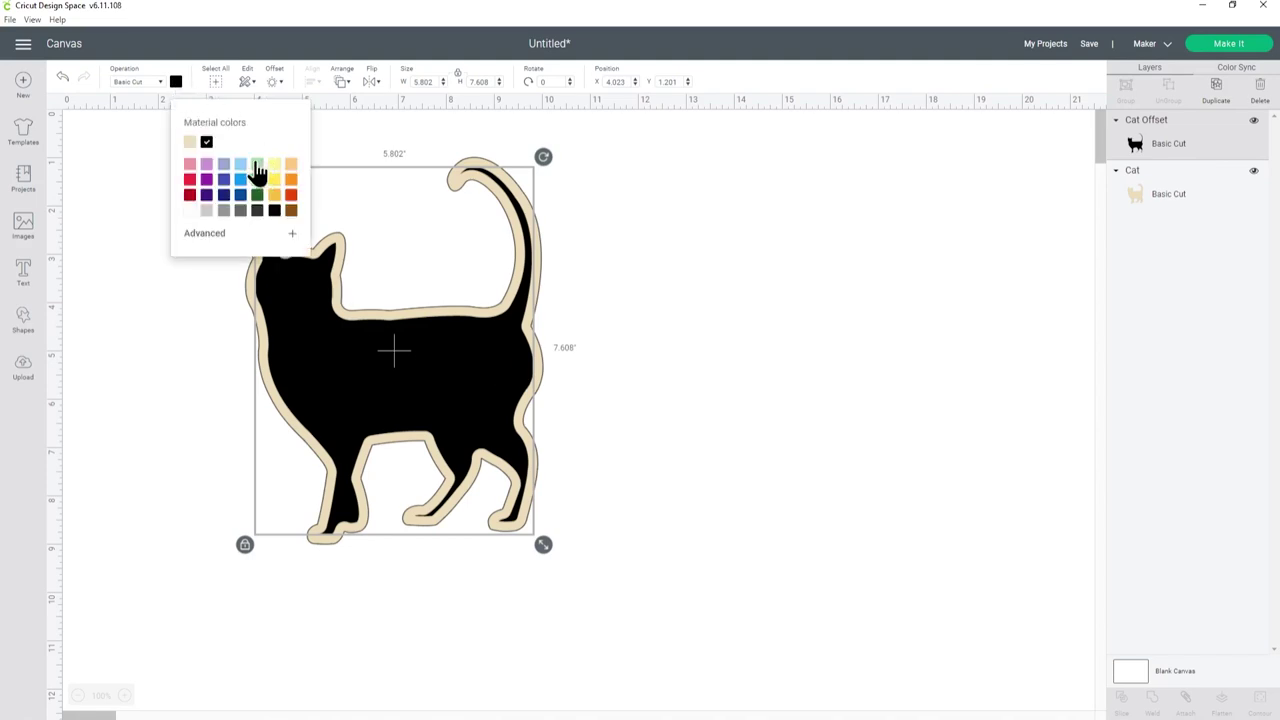
click(257, 164)
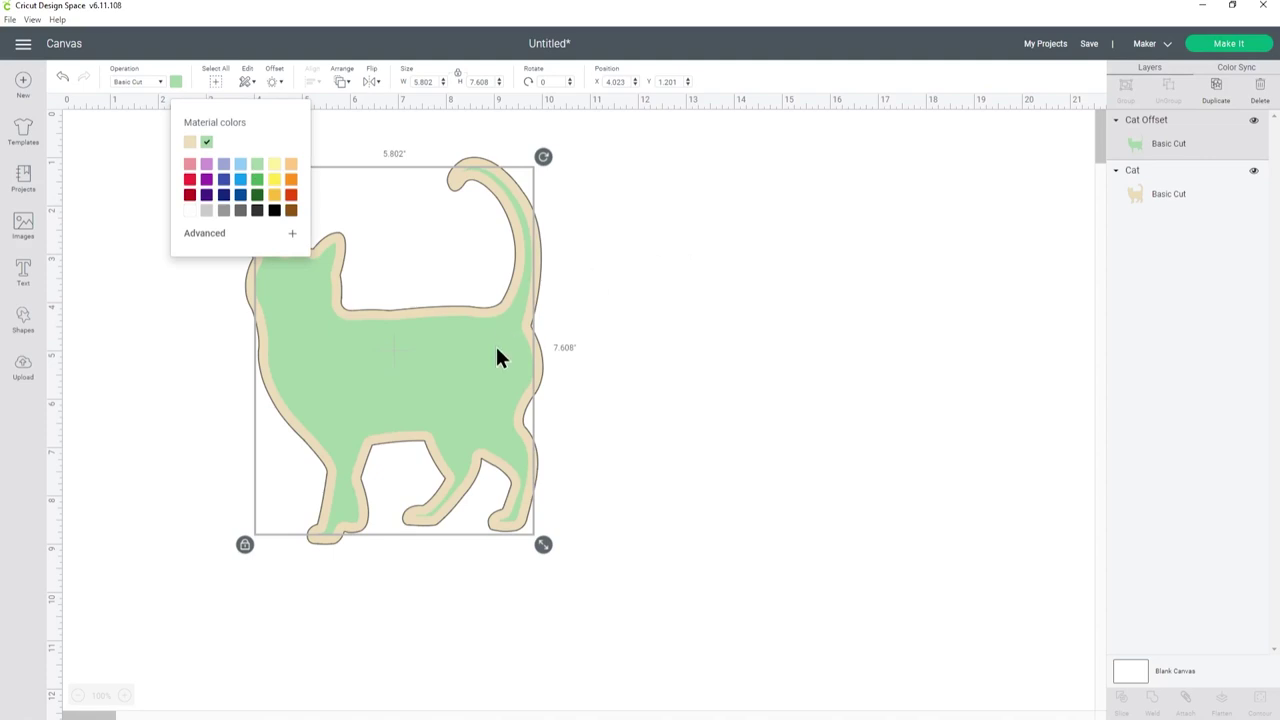
click(743, 266)
Offset the light green cat inward by -0.2 in and colour the new layer blue.
click(434, 377)
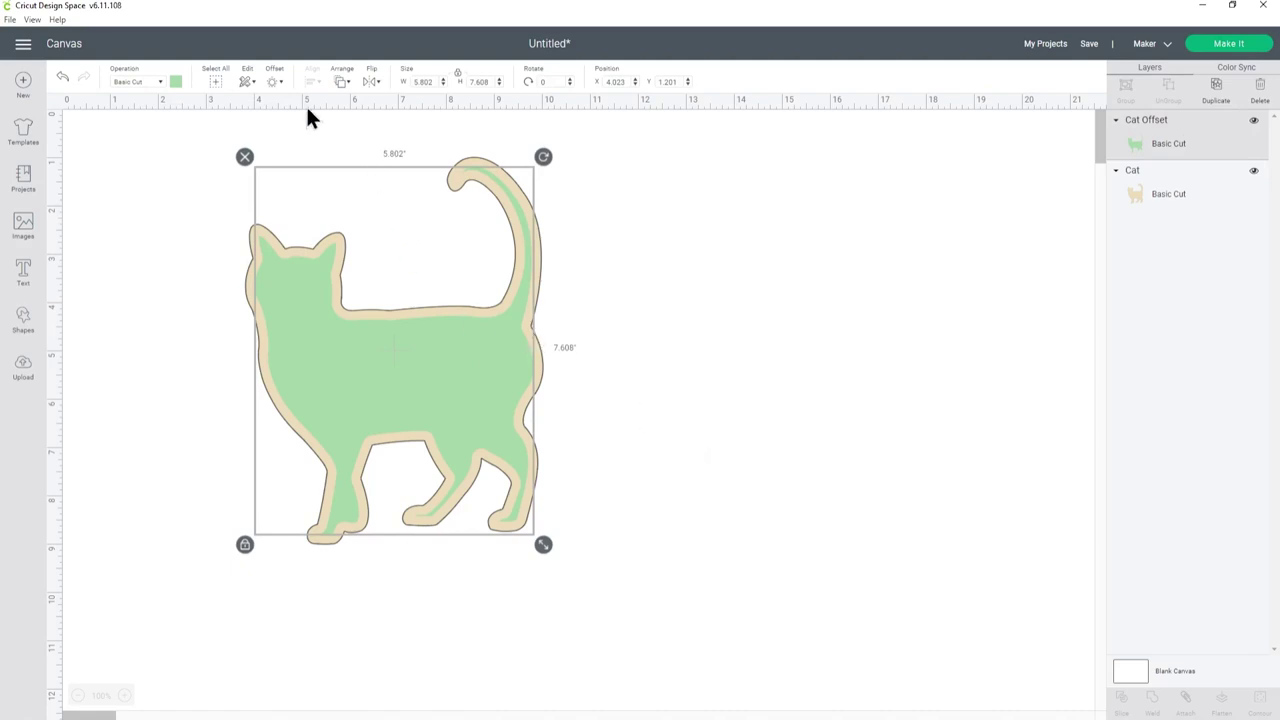
click(273, 81)
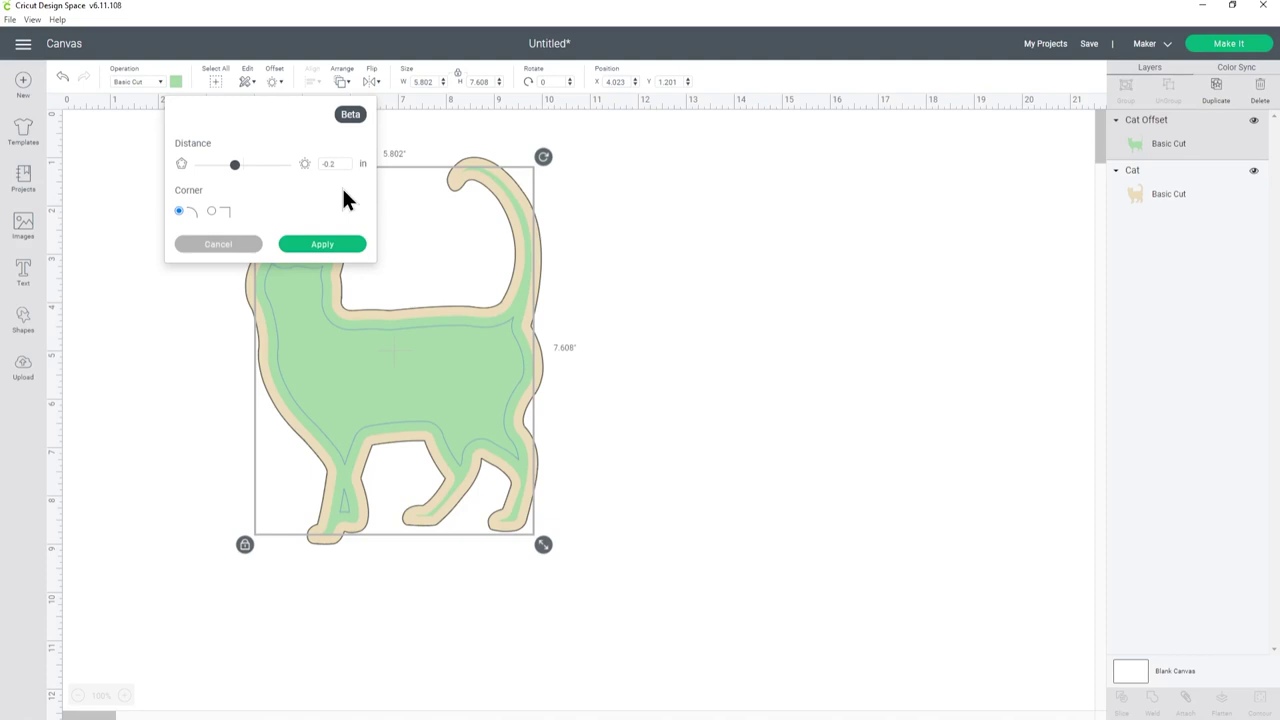
click(328, 246)
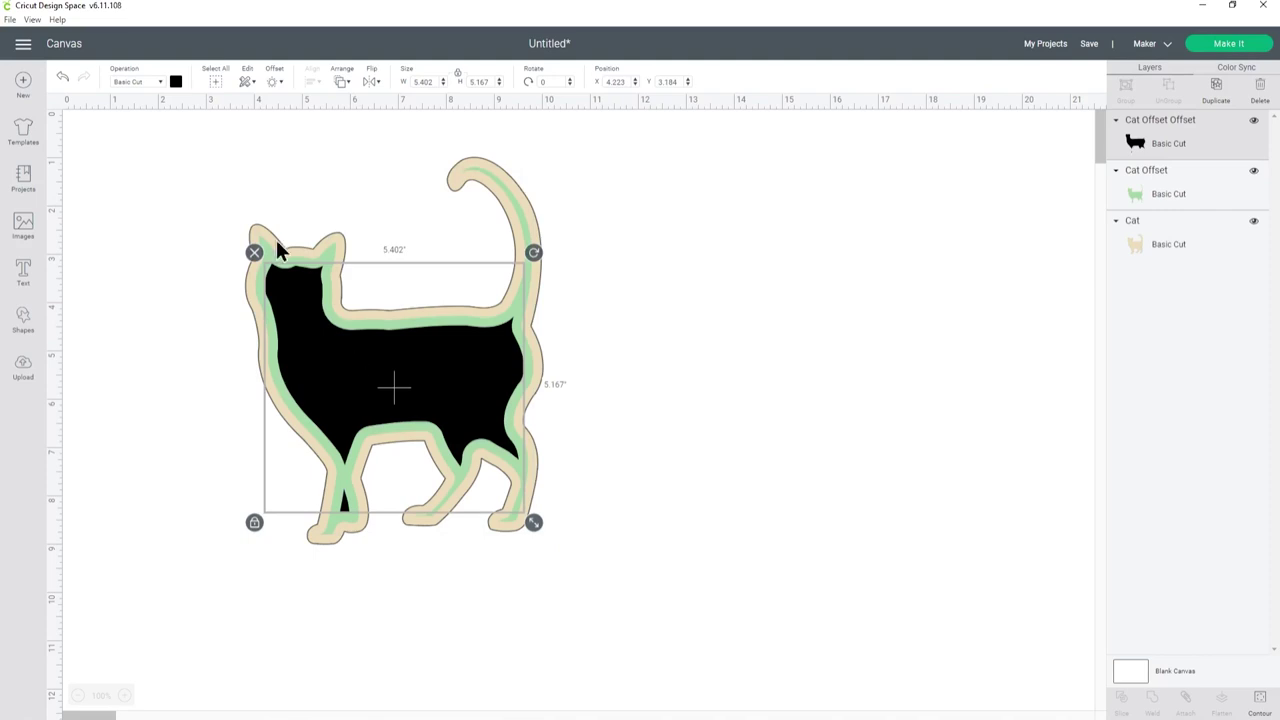
click(175, 81)
click(240, 179)
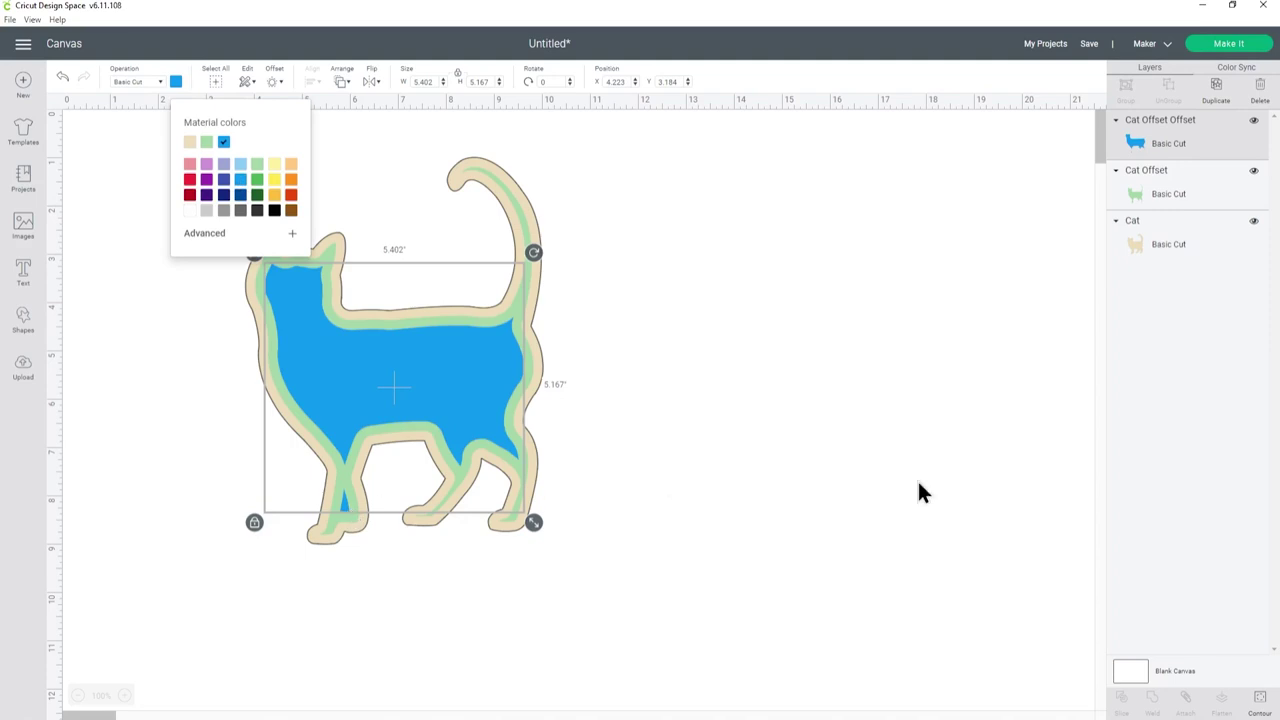
Hide the small detached triangle in the blue offset's front leg using Contour.
click(1259, 700)
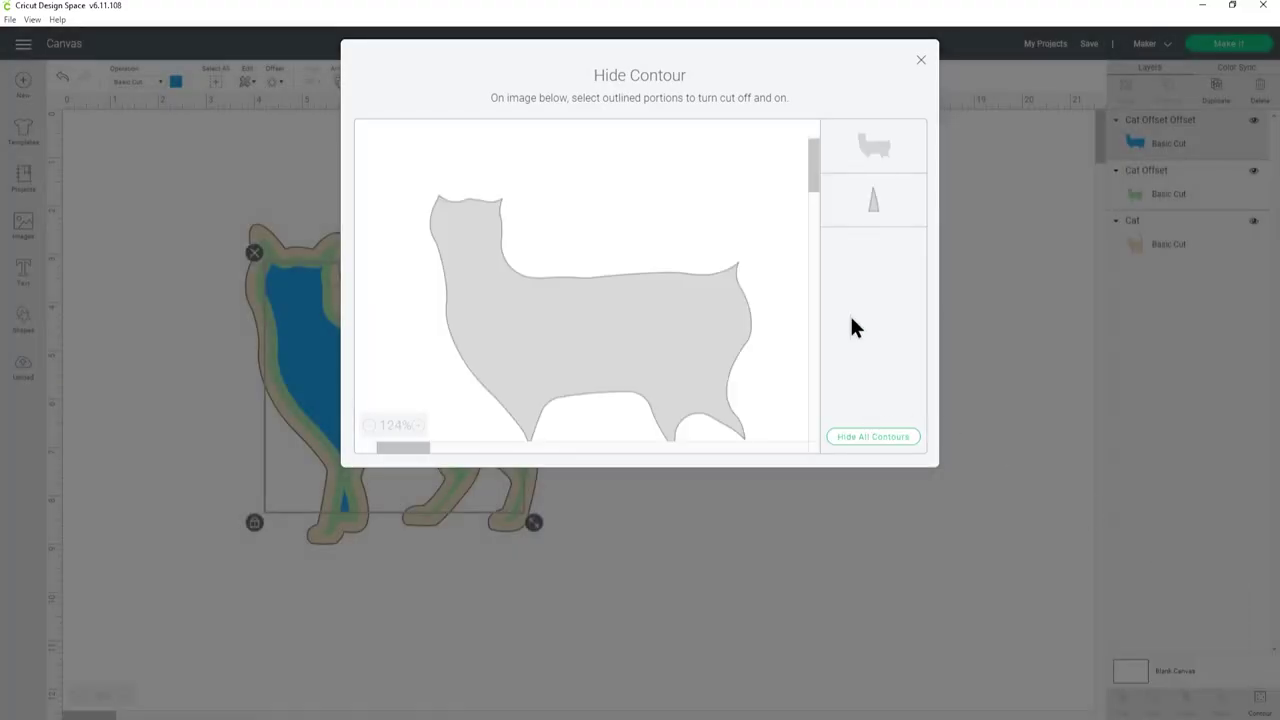
scroll(700, 270, down, 3)
click(526, 336)
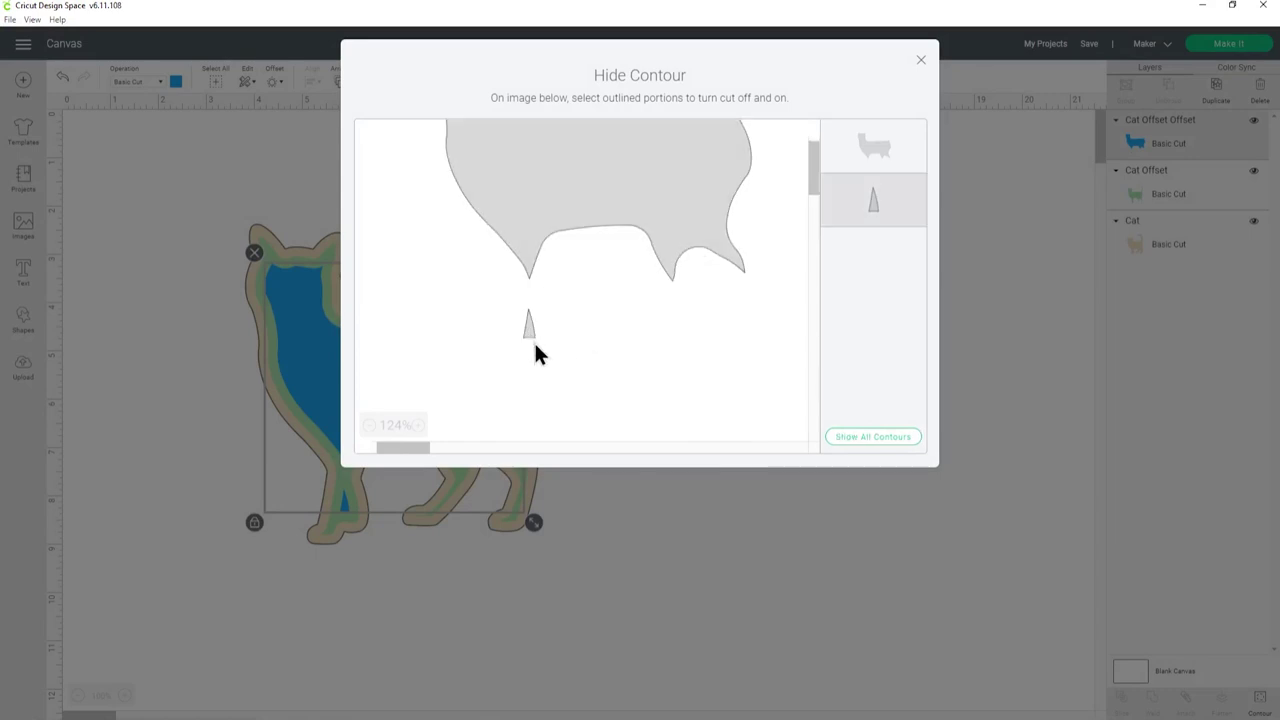
click(921, 62)
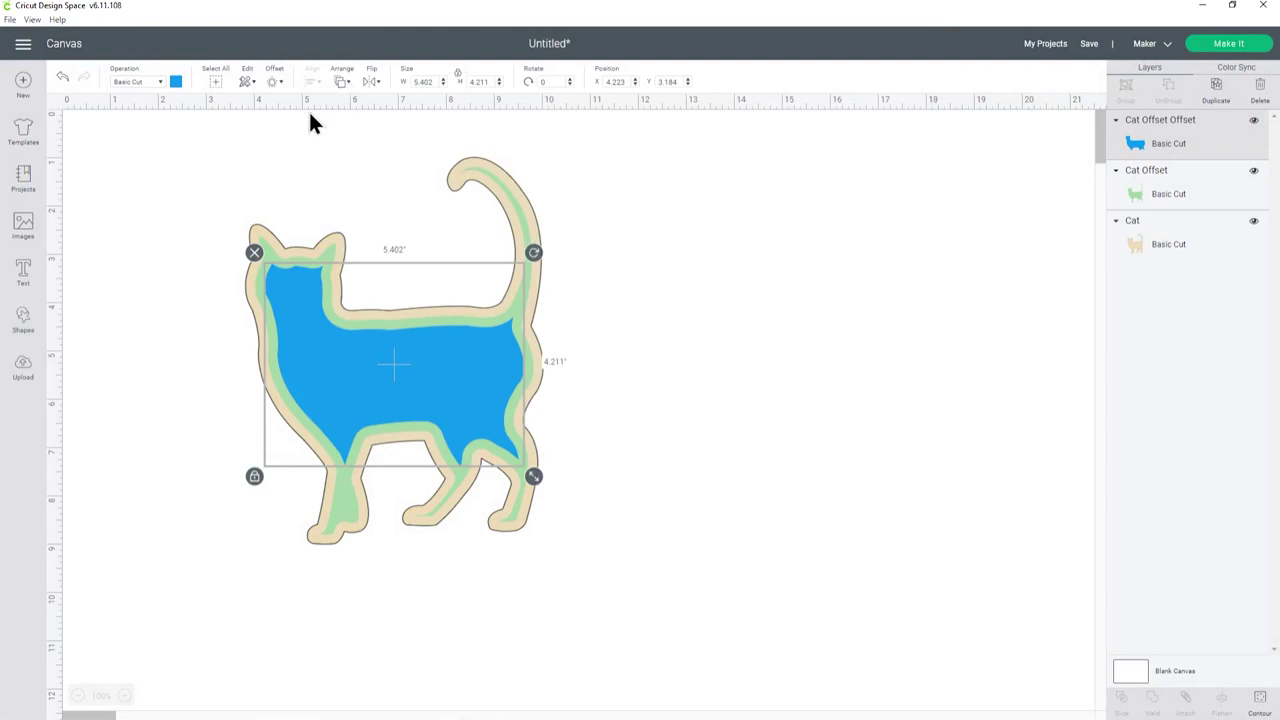
Offset the blue cat layer inward by -0.2 in and colour the new layer purple.
click(273, 82)
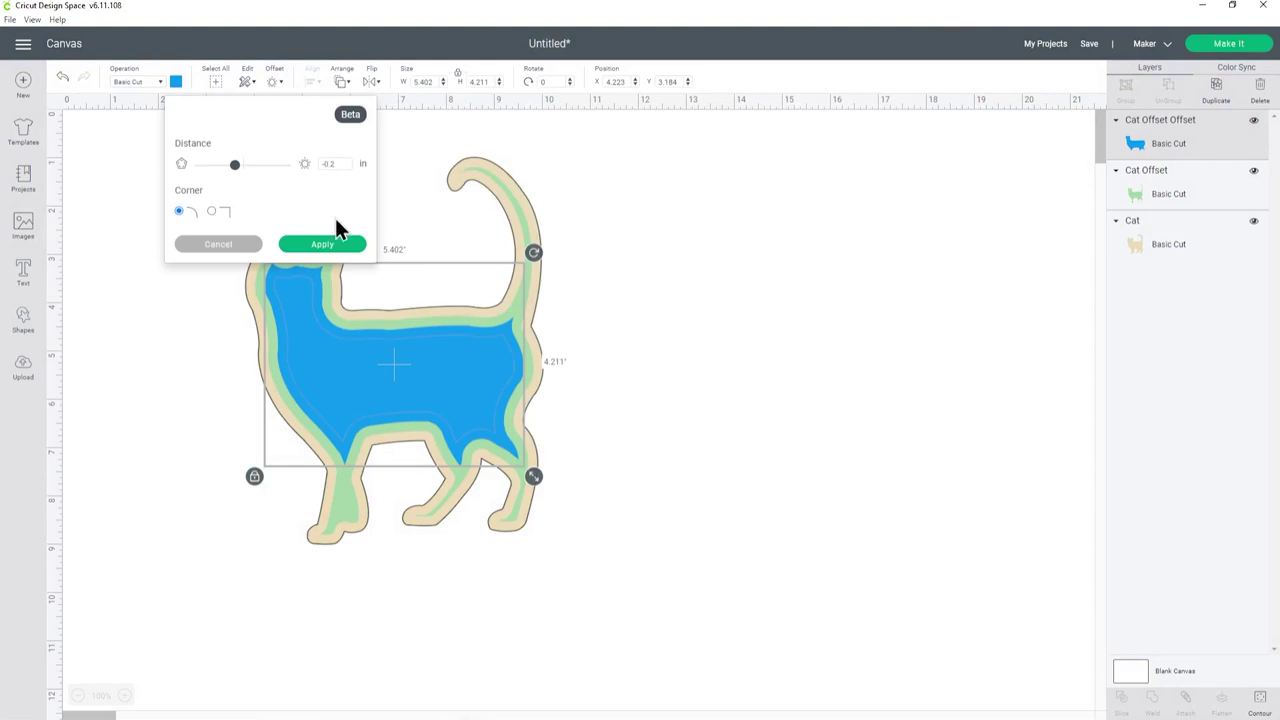
click(331, 249)
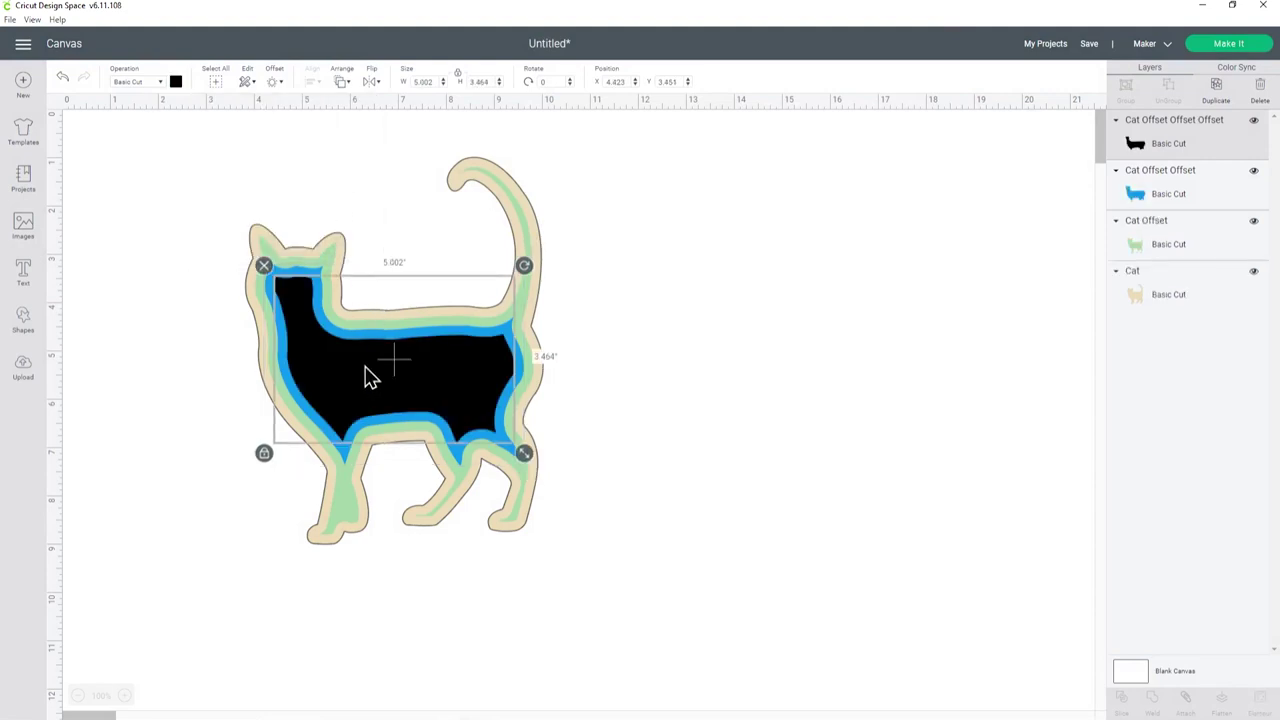
click(178, 82)
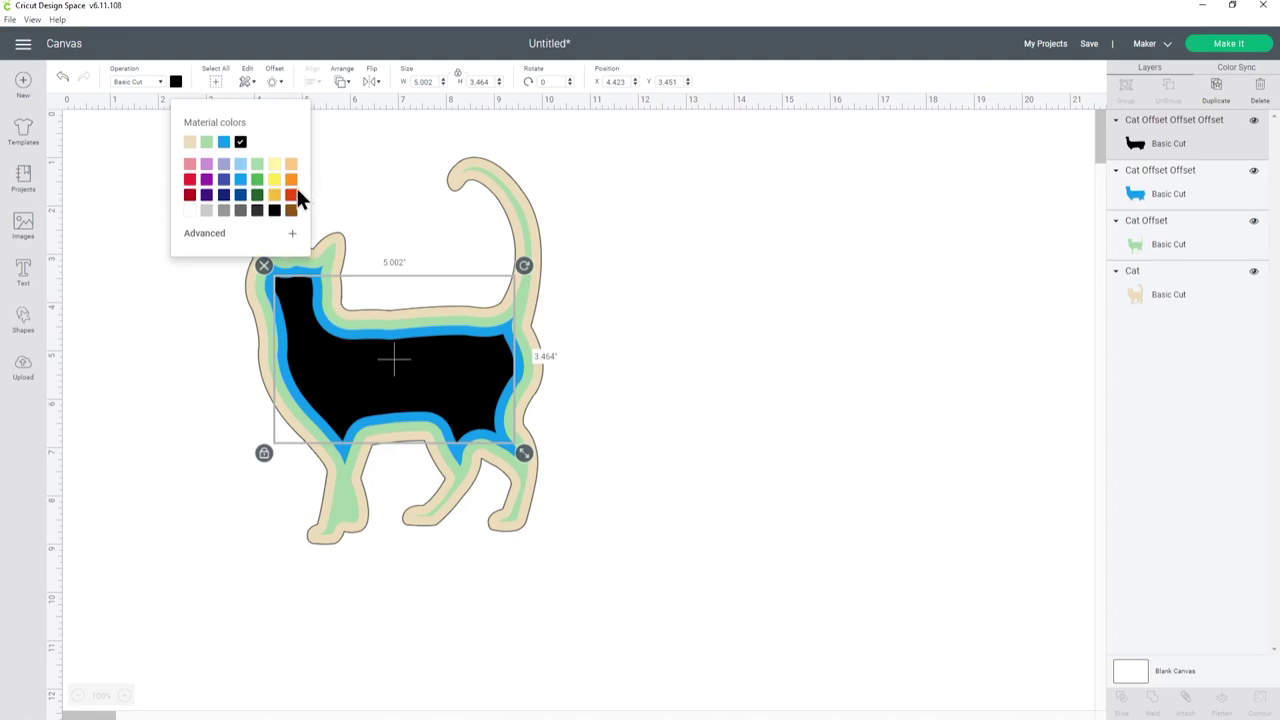
click(206, 179)
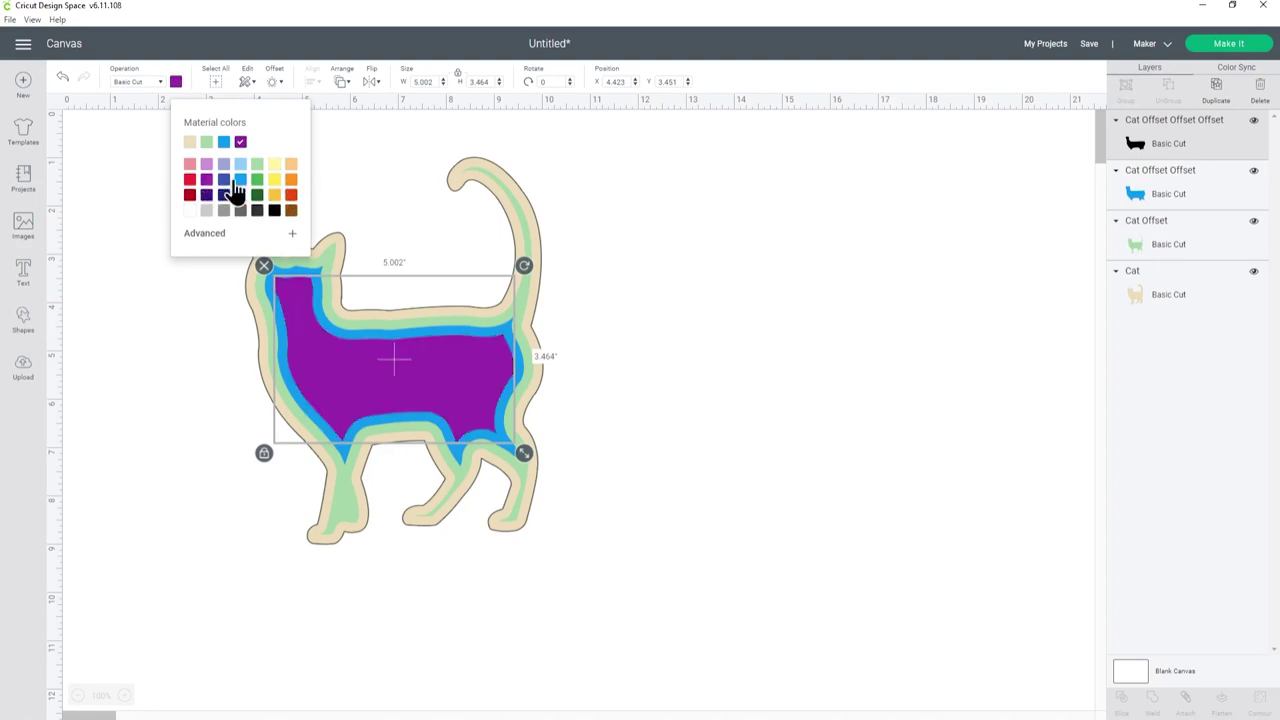
click(698, 260)
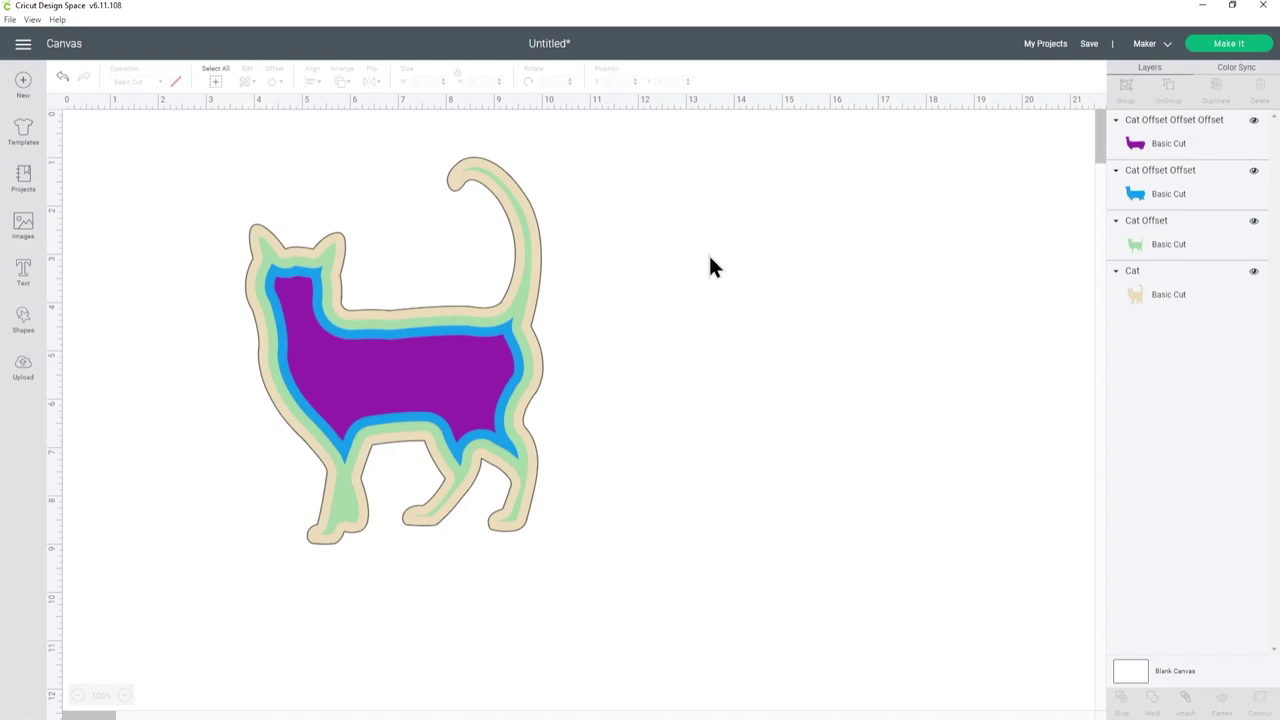
Group all four cat layers and move the group to about X 0.96, Y 0.59 in.
click(216, 80)
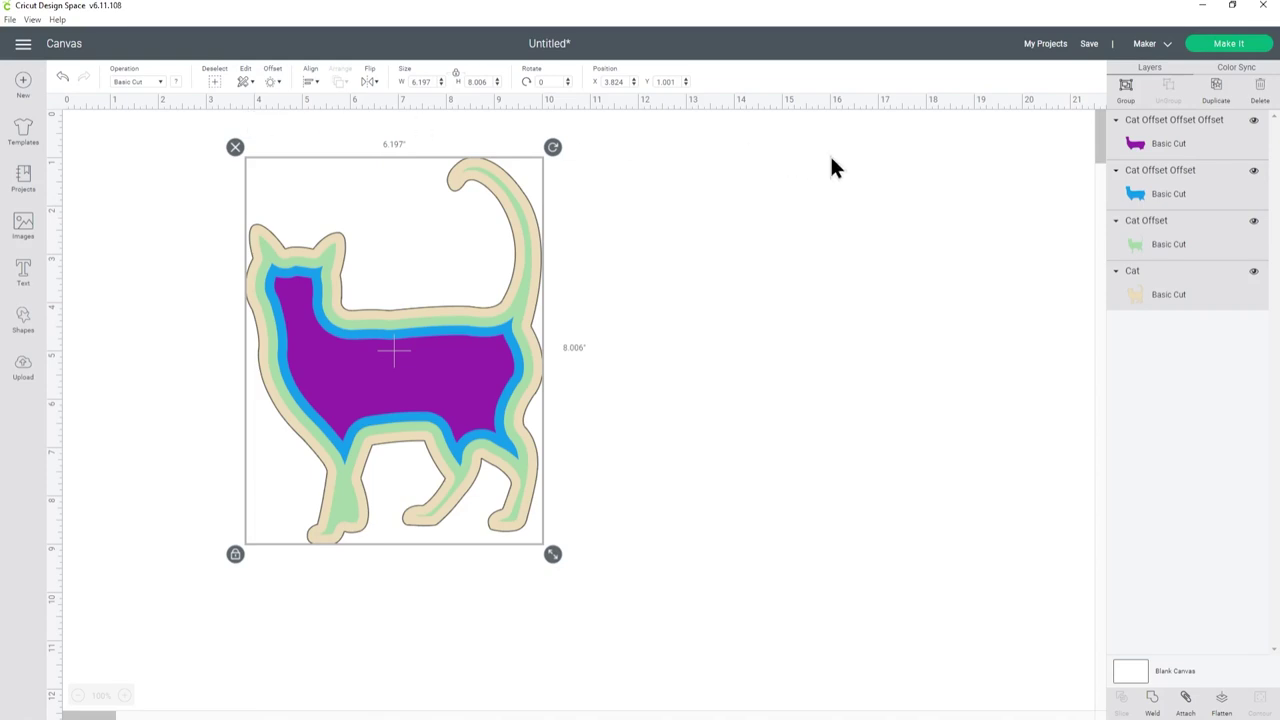
click(1134, 104)
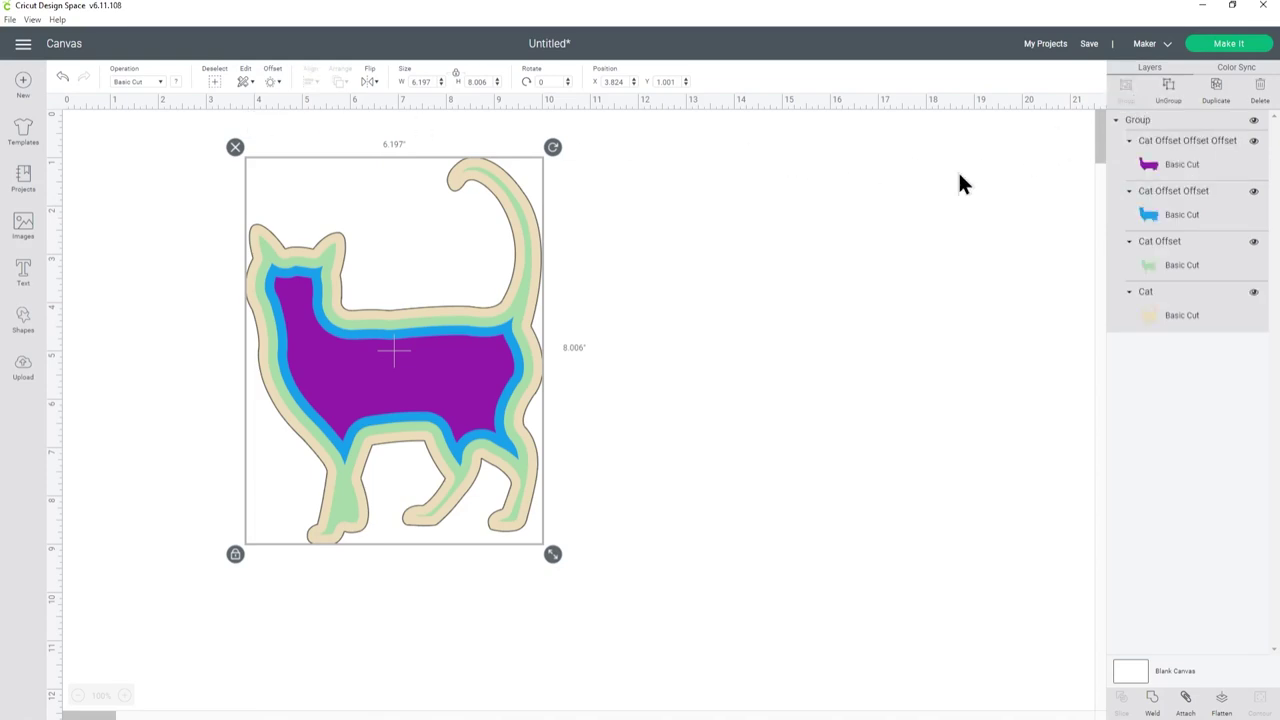
drag(476, 373, 334, 351)
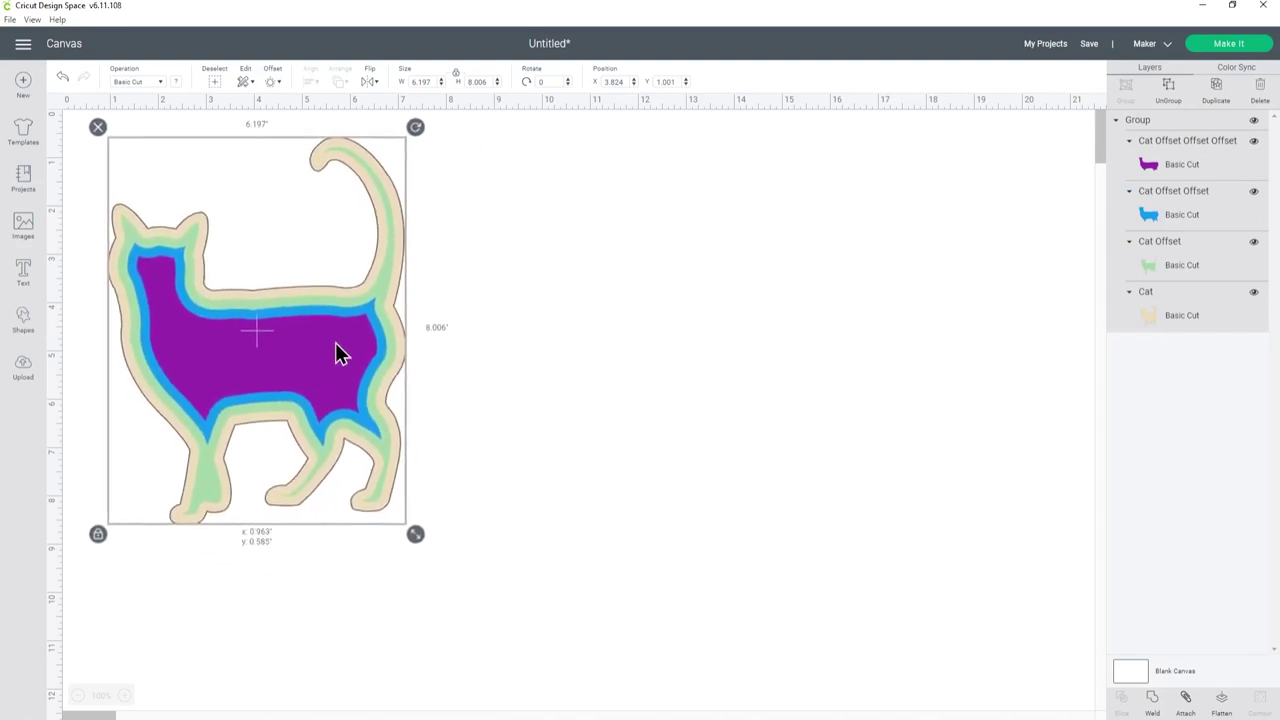
click(540, 350)
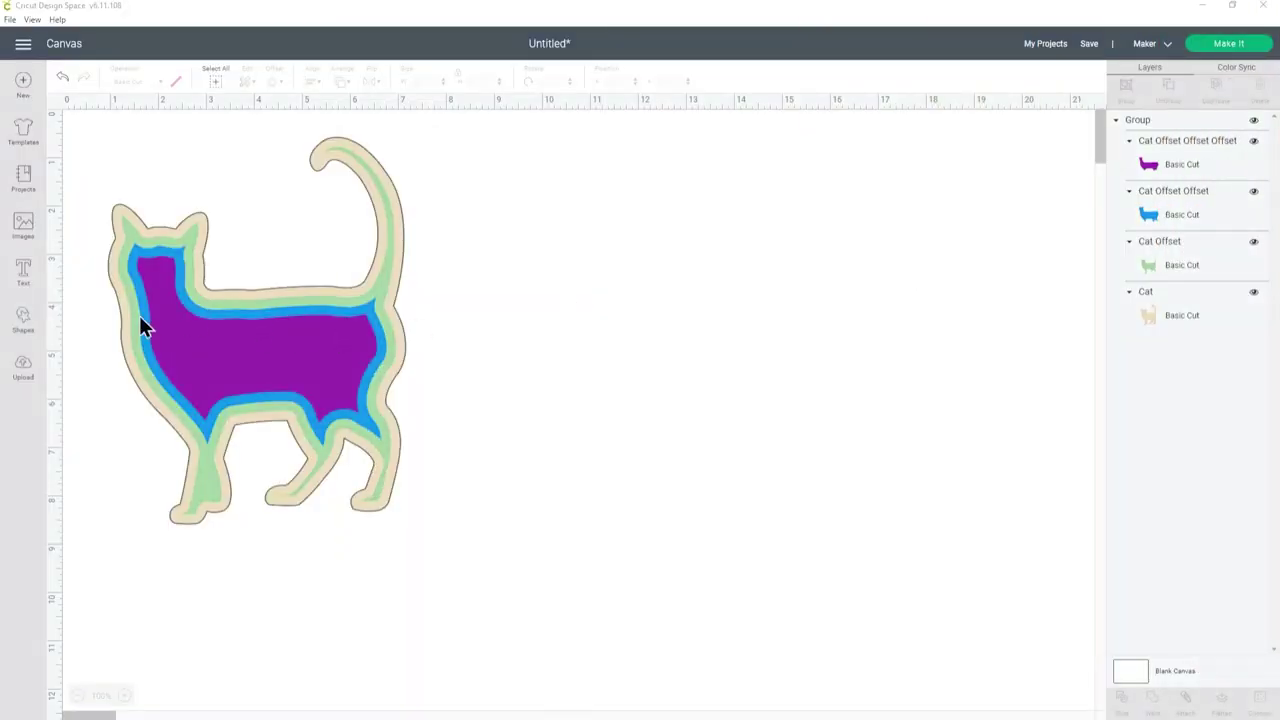
Add a square, resize it to 6.5 by 6.5 in, and place it in the empty space beside the cat.
click(22, 318)
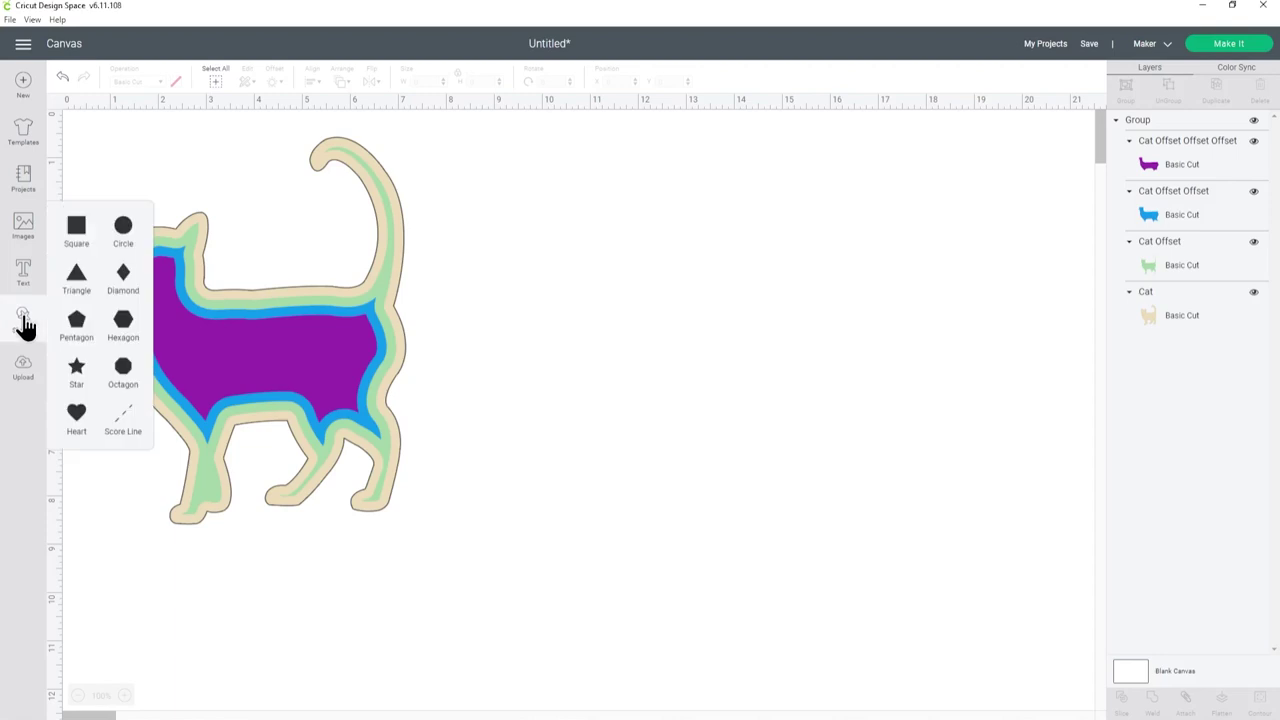
click(76, 226)
drag(249, 257, 699, 278)
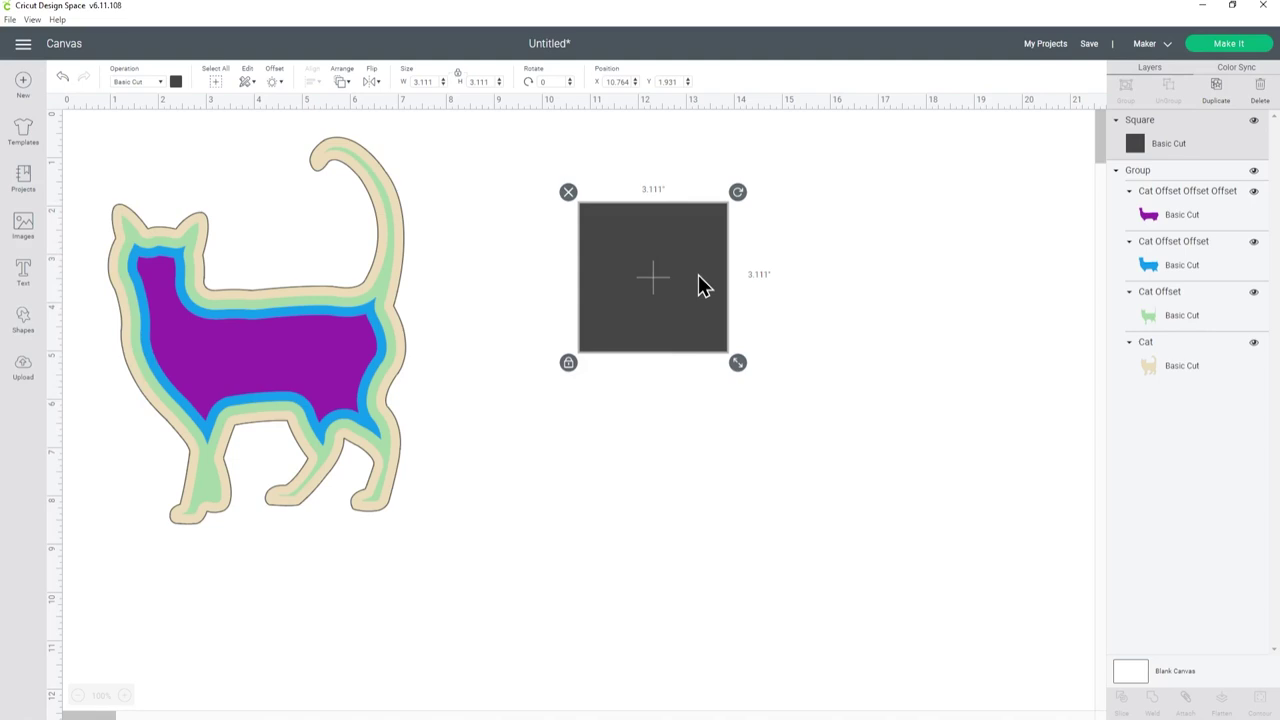
drag(432, 82, 397, 81)
key(Return)
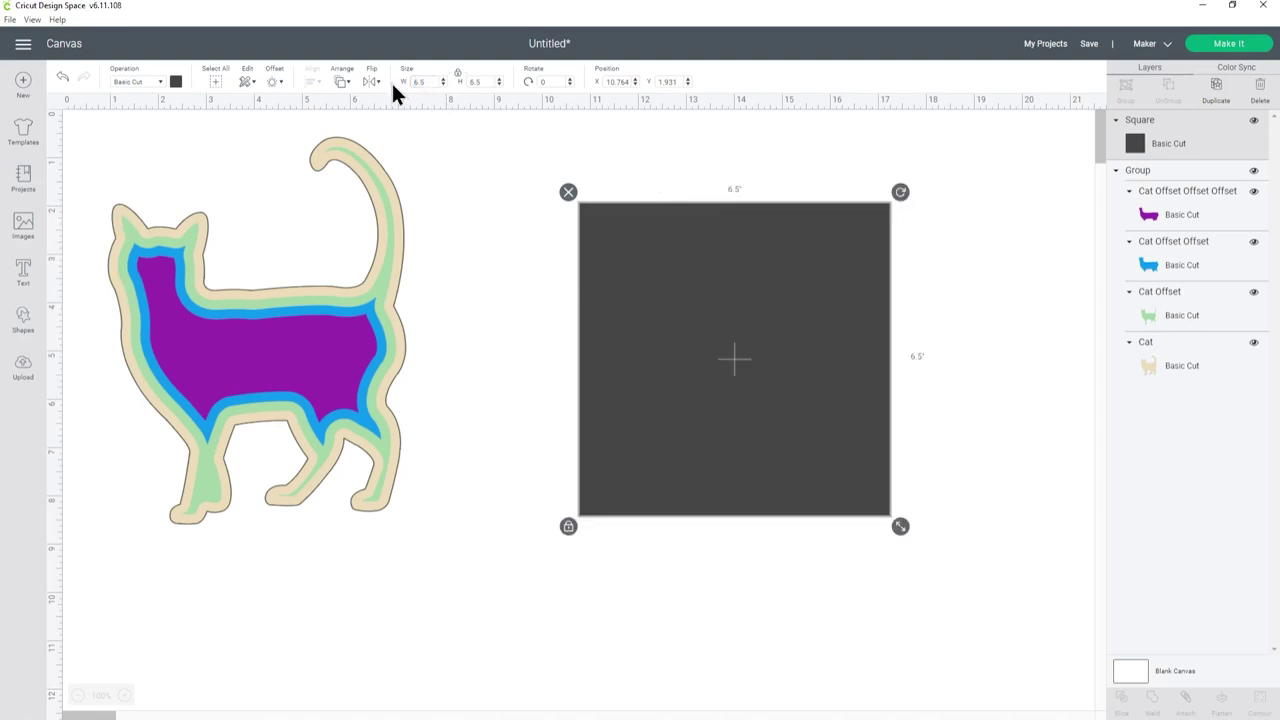
drag(813, 289, 801, 281)
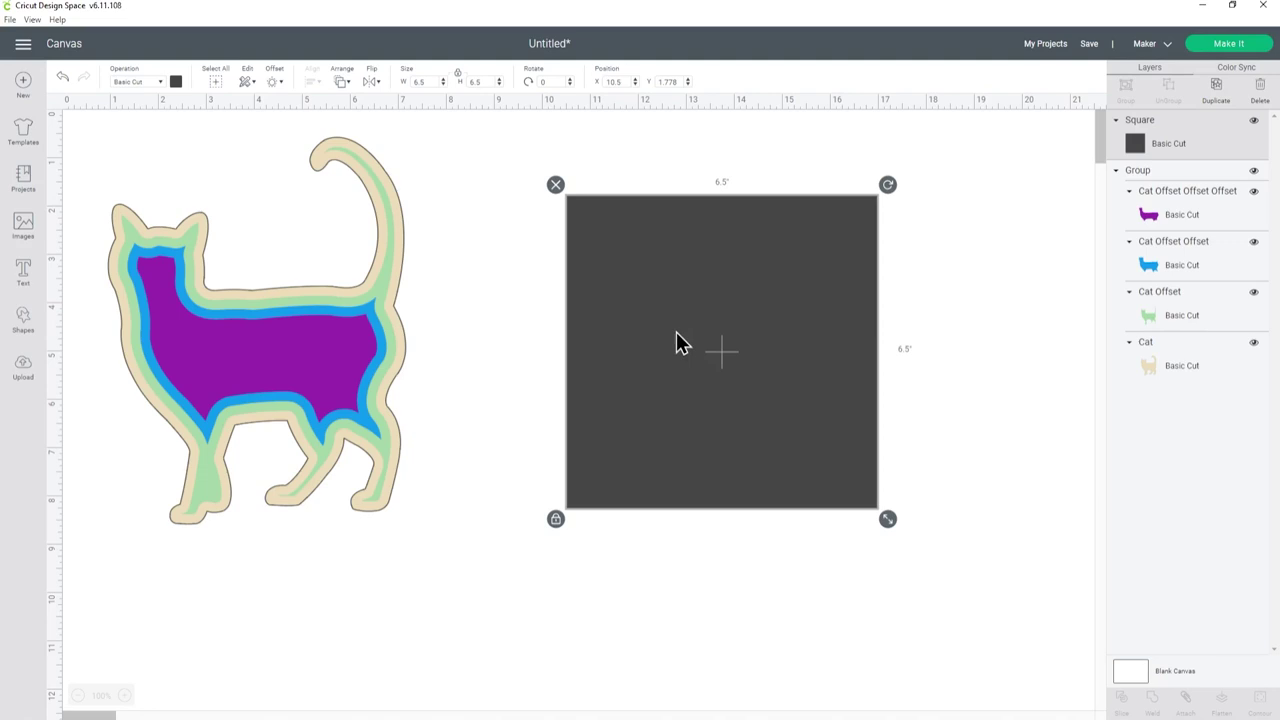
drag(700, 300, 694, 273)
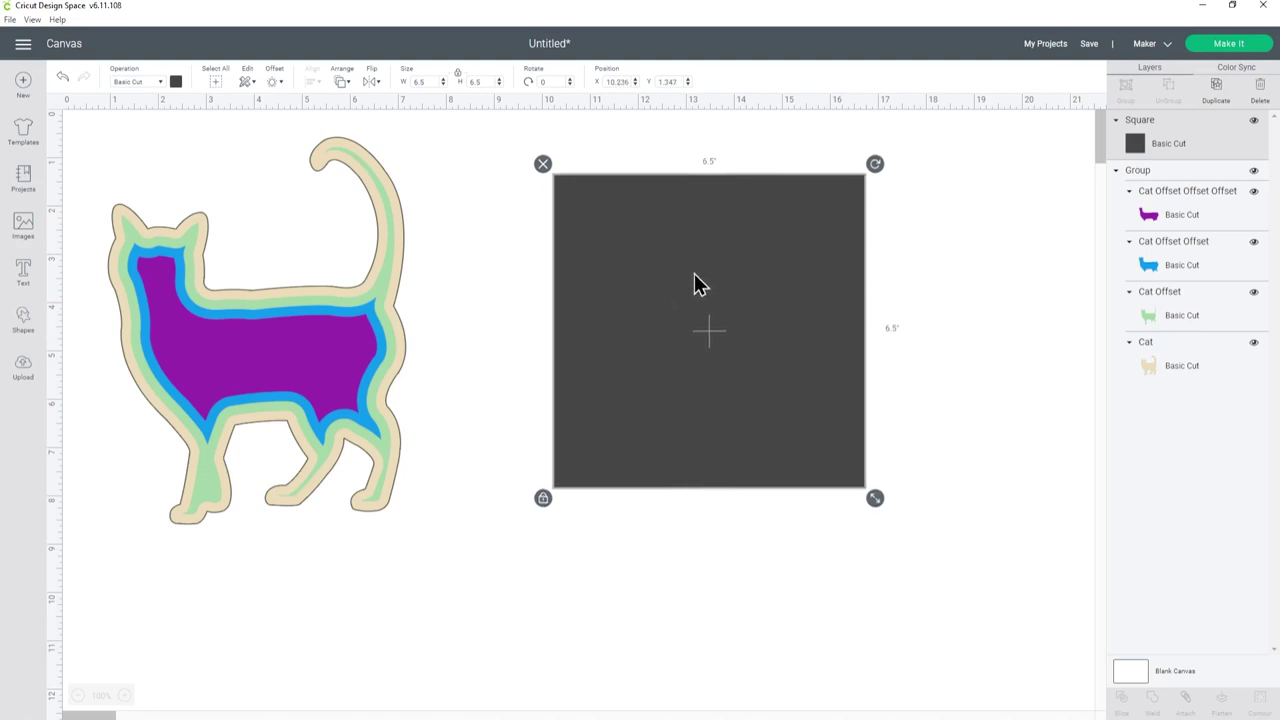
Duplicate the 6.5 in square four times.
click(1216, 90)
click(1216, 90)
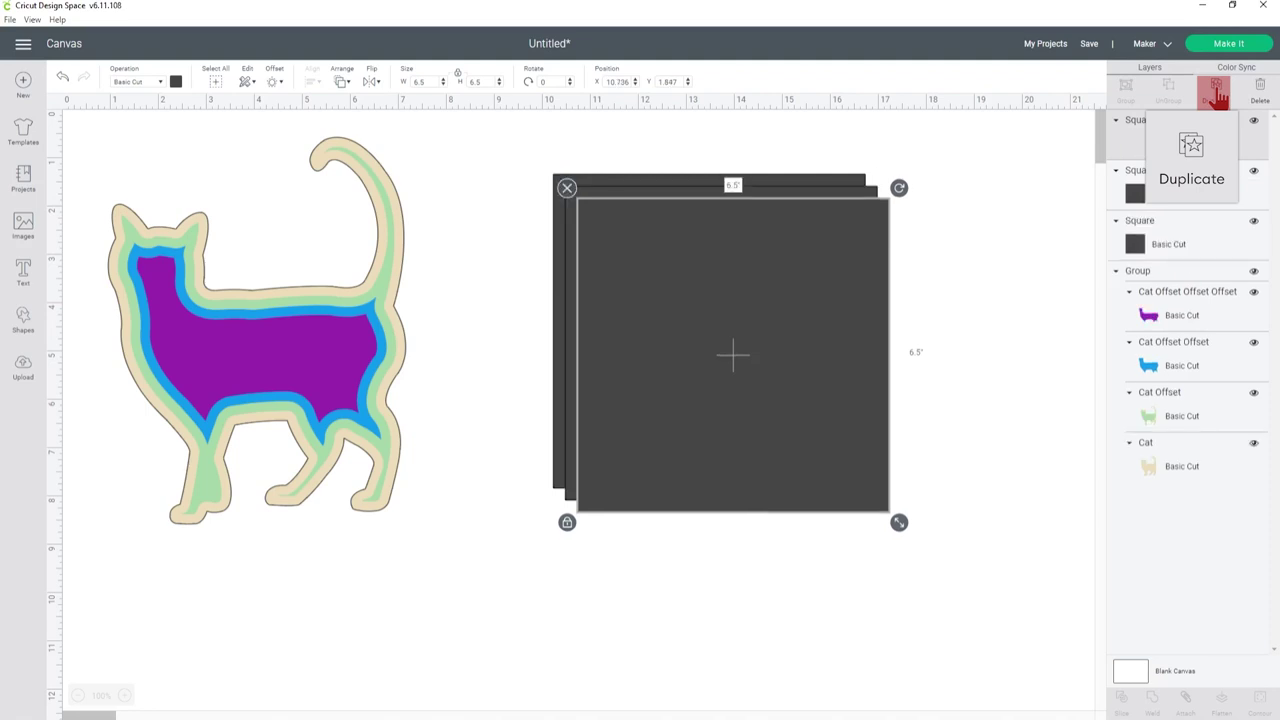
click(1216, 90)
click(1216, 90)
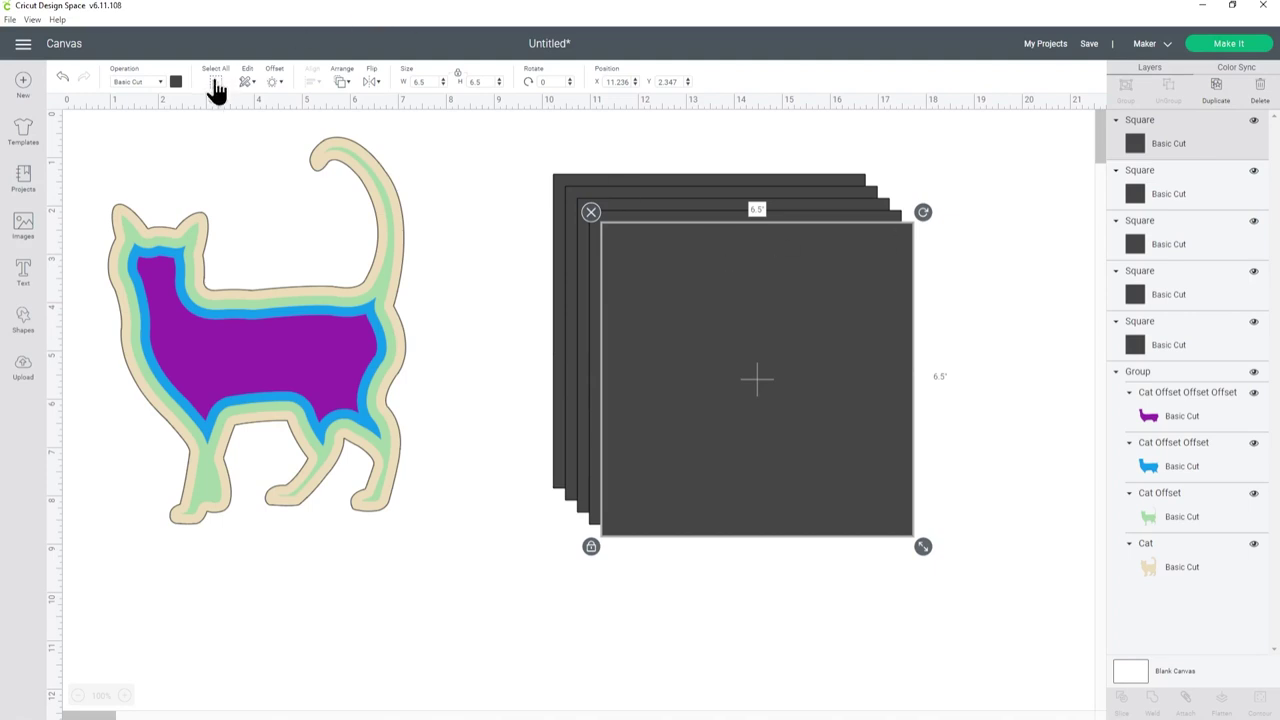
Recolour the front four squares purple, blue, light green and beige from front to back, matching the cat layers.
click(175, 82)
click(242, 142)
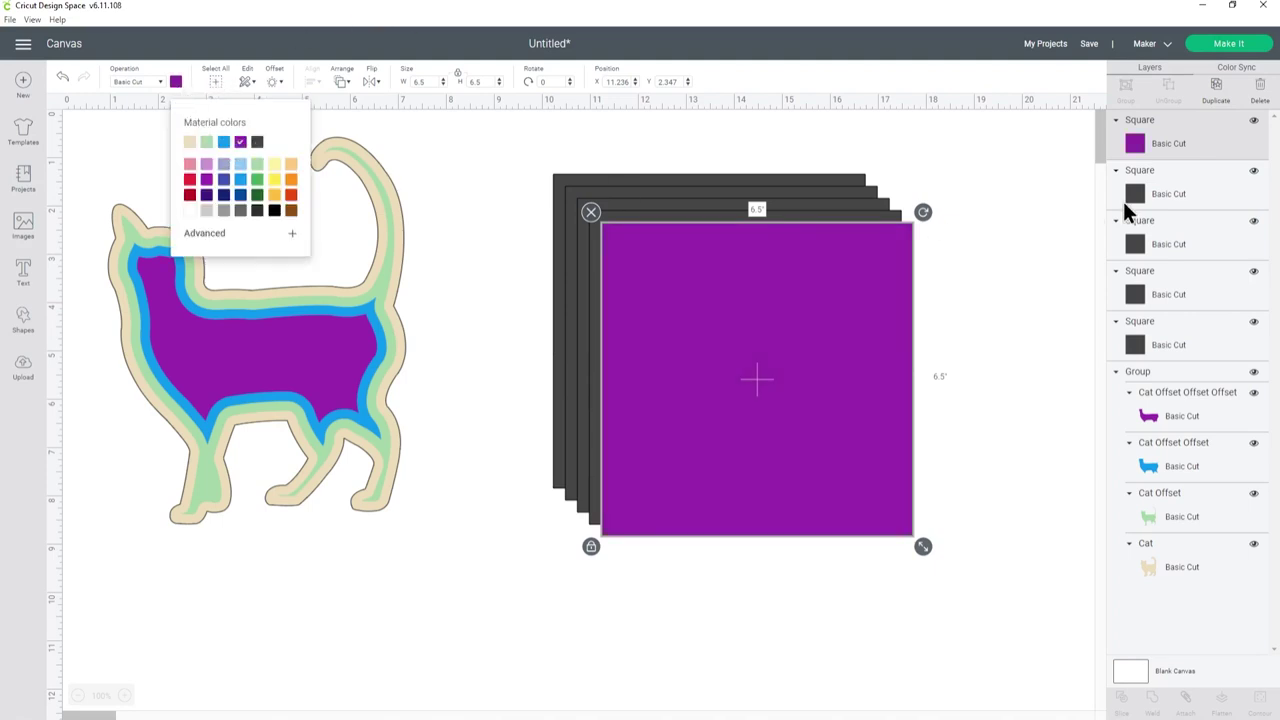
click(1168, 199)
click(226, 145)
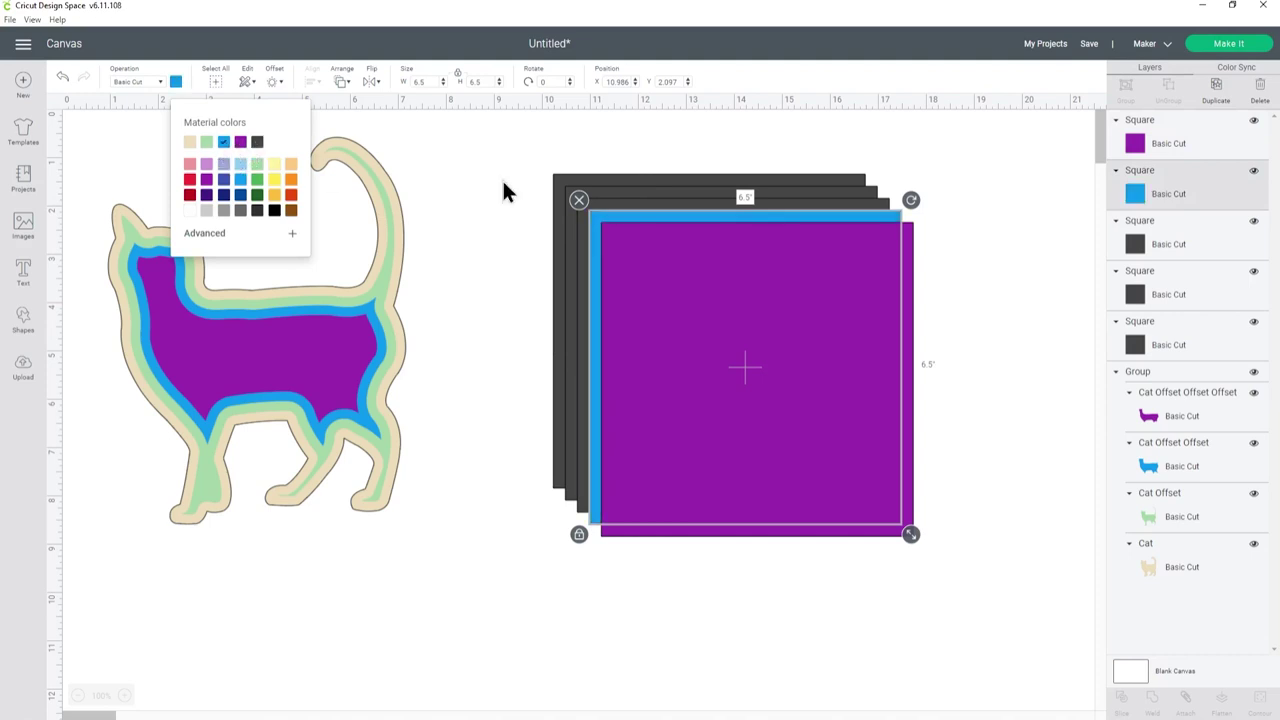
click(1186, 226)
click(206, 142)
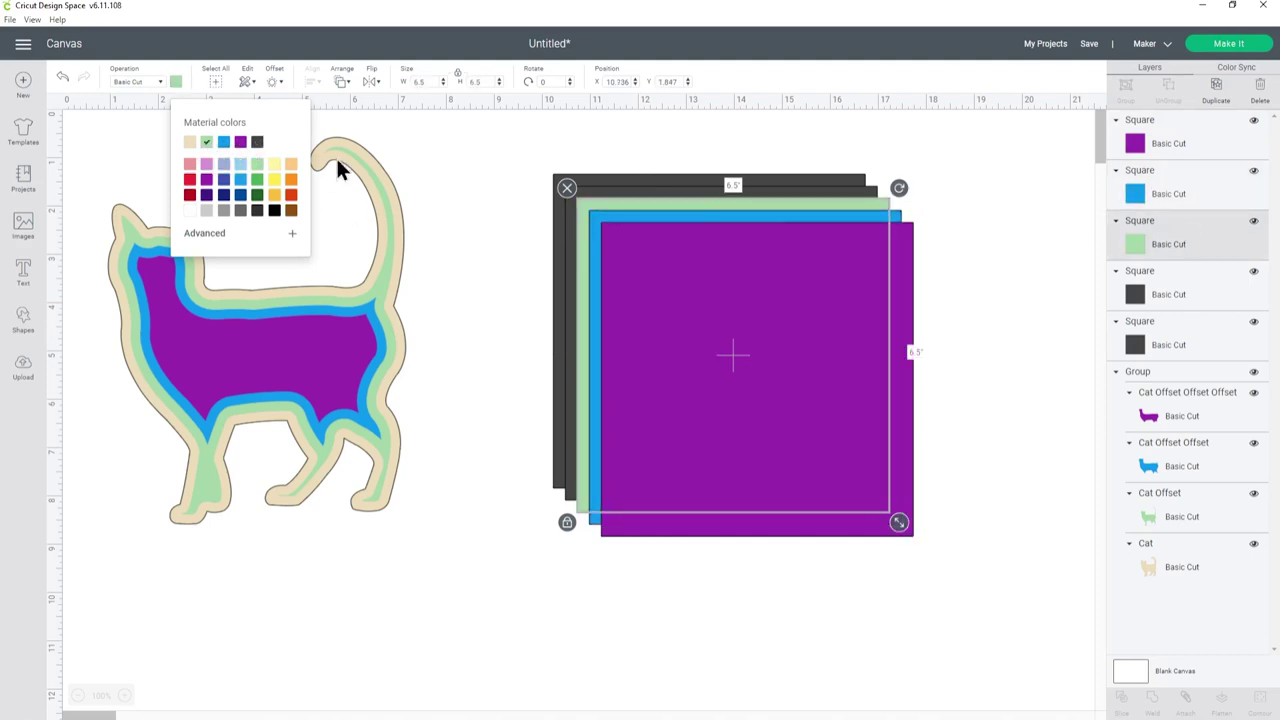
click(1200, 285)
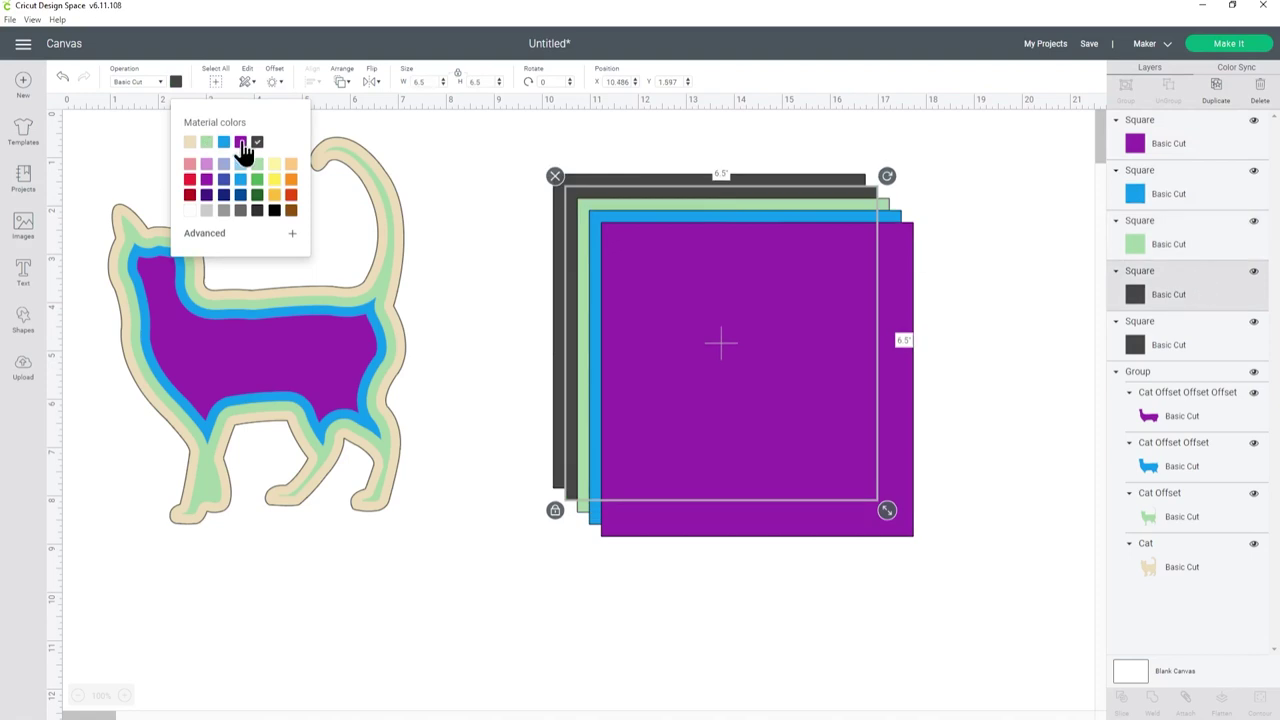
click(191, 146)
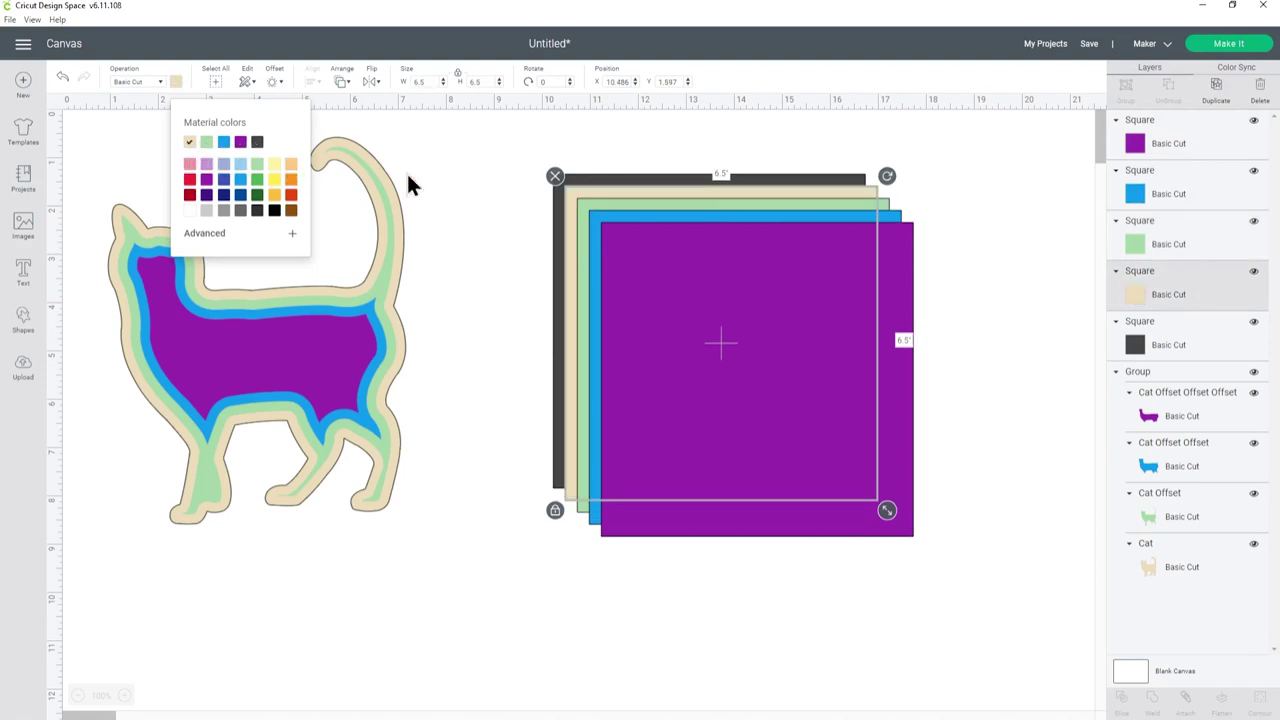
click(972, 213)
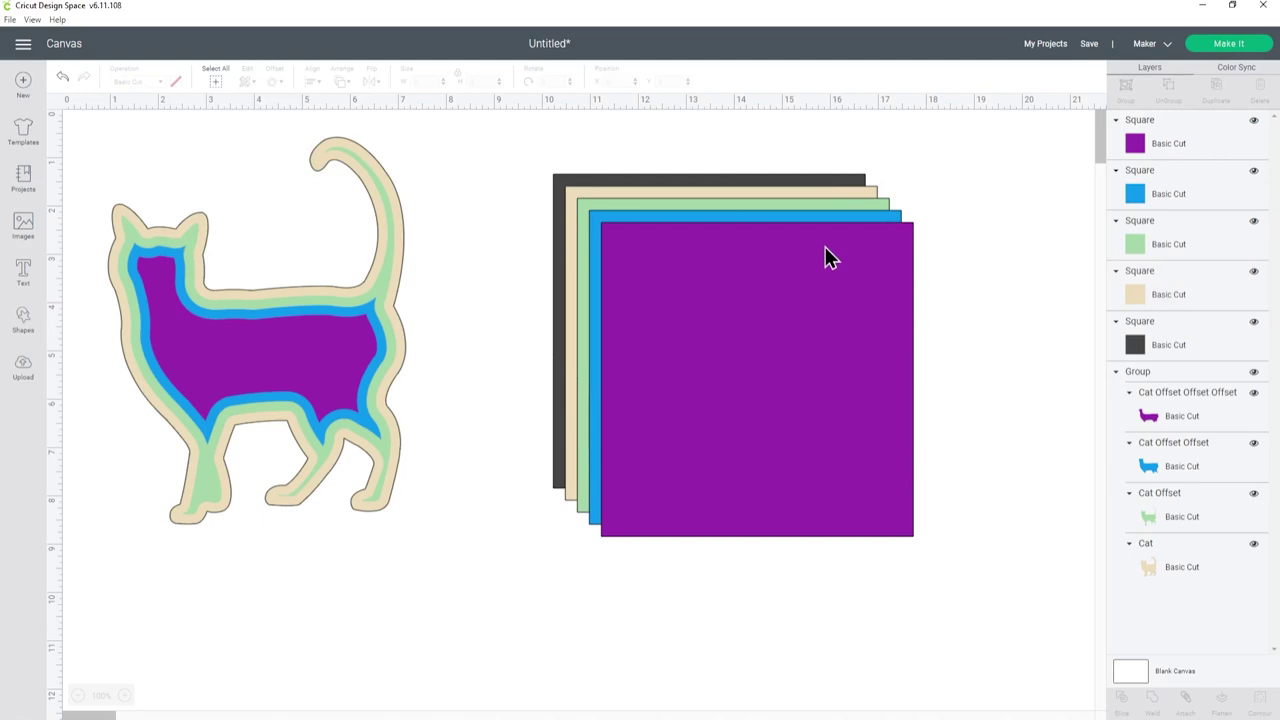
Select all five squares and align them with Center so they stack exactly on each other.
drag(516, 139, 1015, 600)
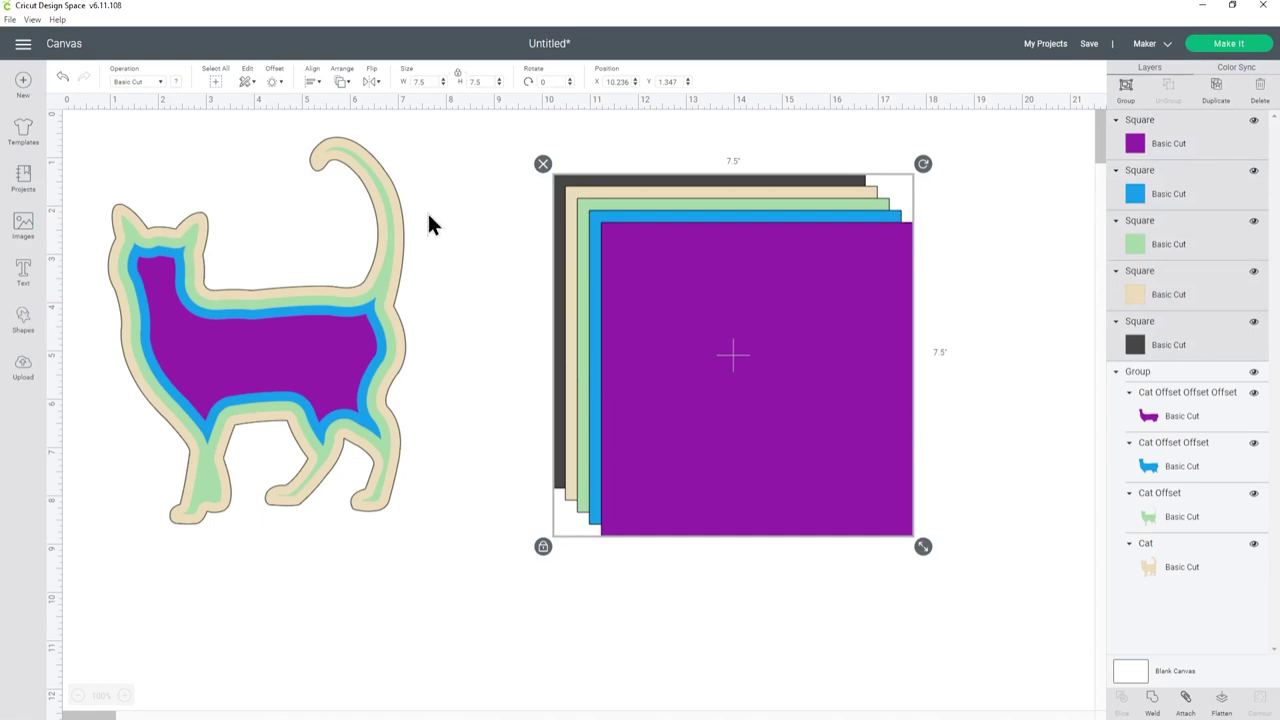
click(313, 84)
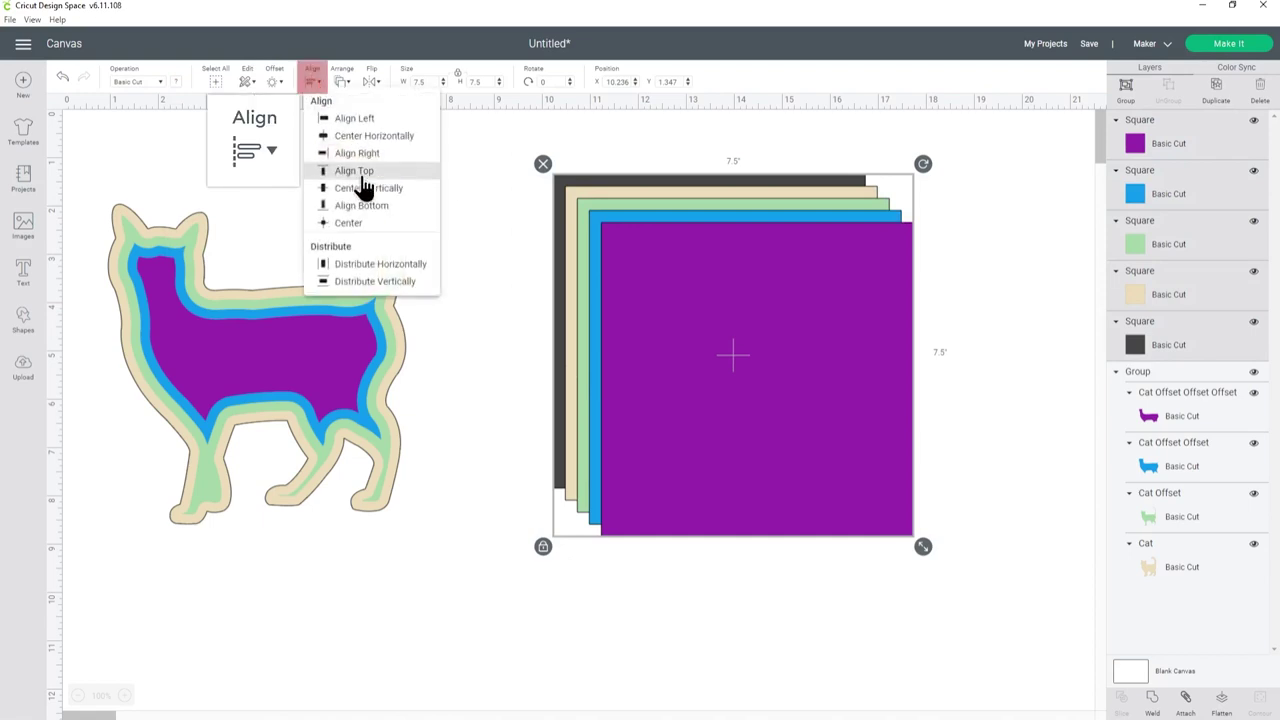
click(366, 228)
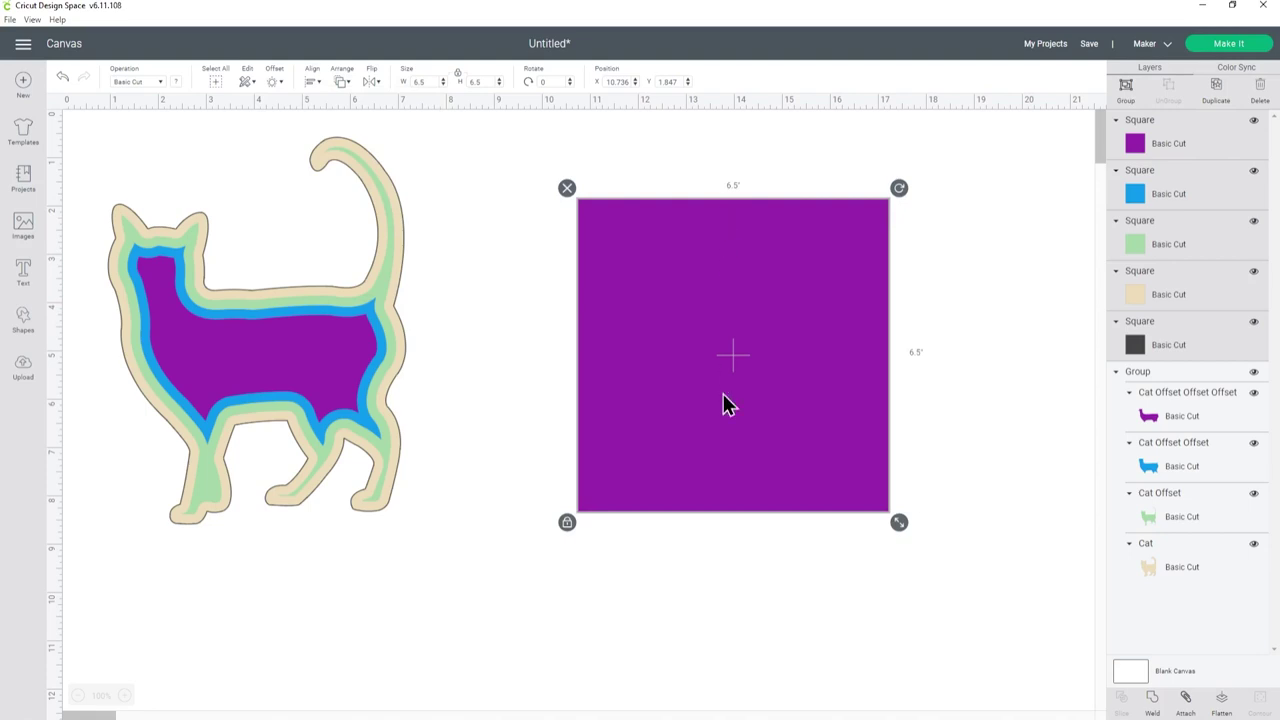
Bring the cat group to the front and place it over the stacked squares.
drag(287, 329, 618, 358)
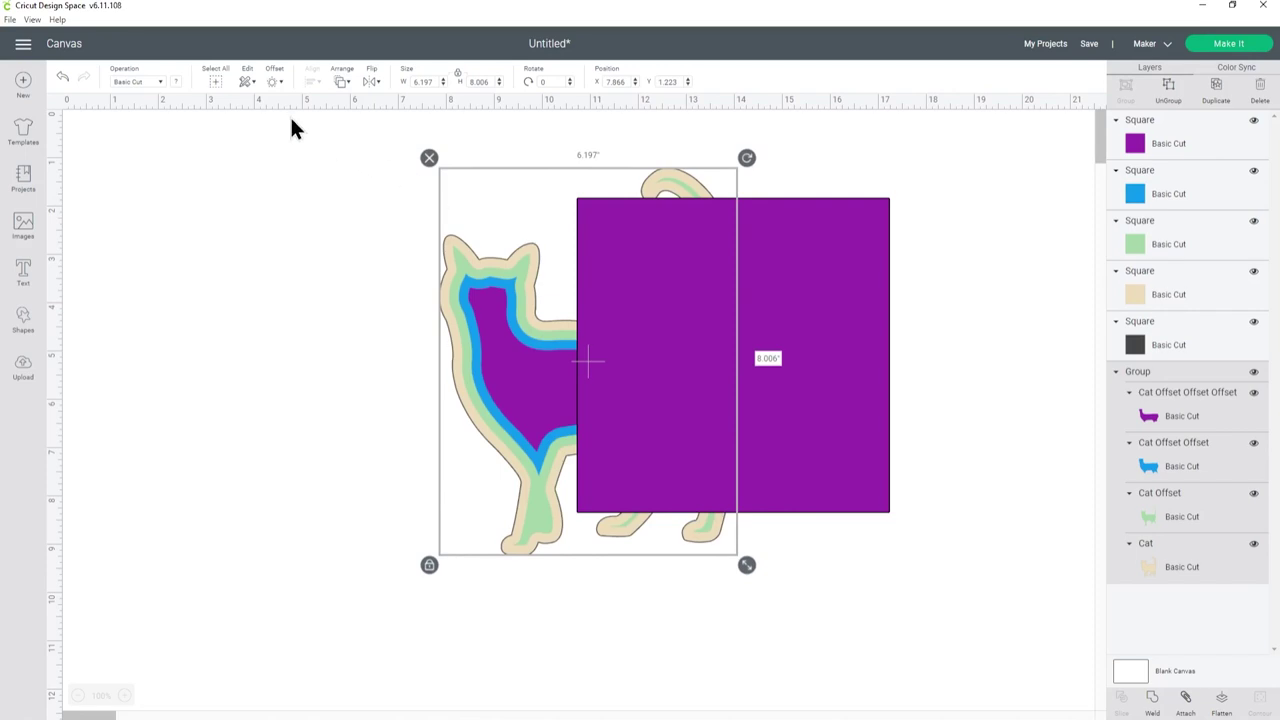
click(341, 81)
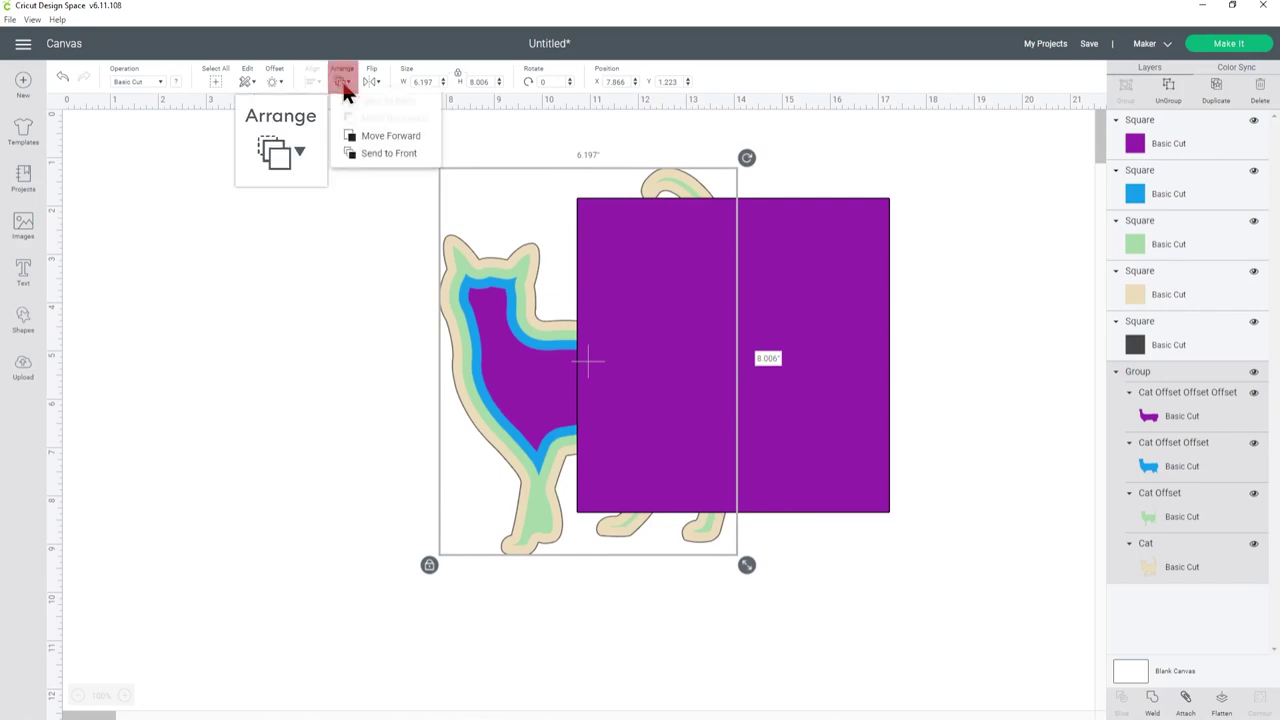
click(364, 155)
drag(588, 368, 785, 398)
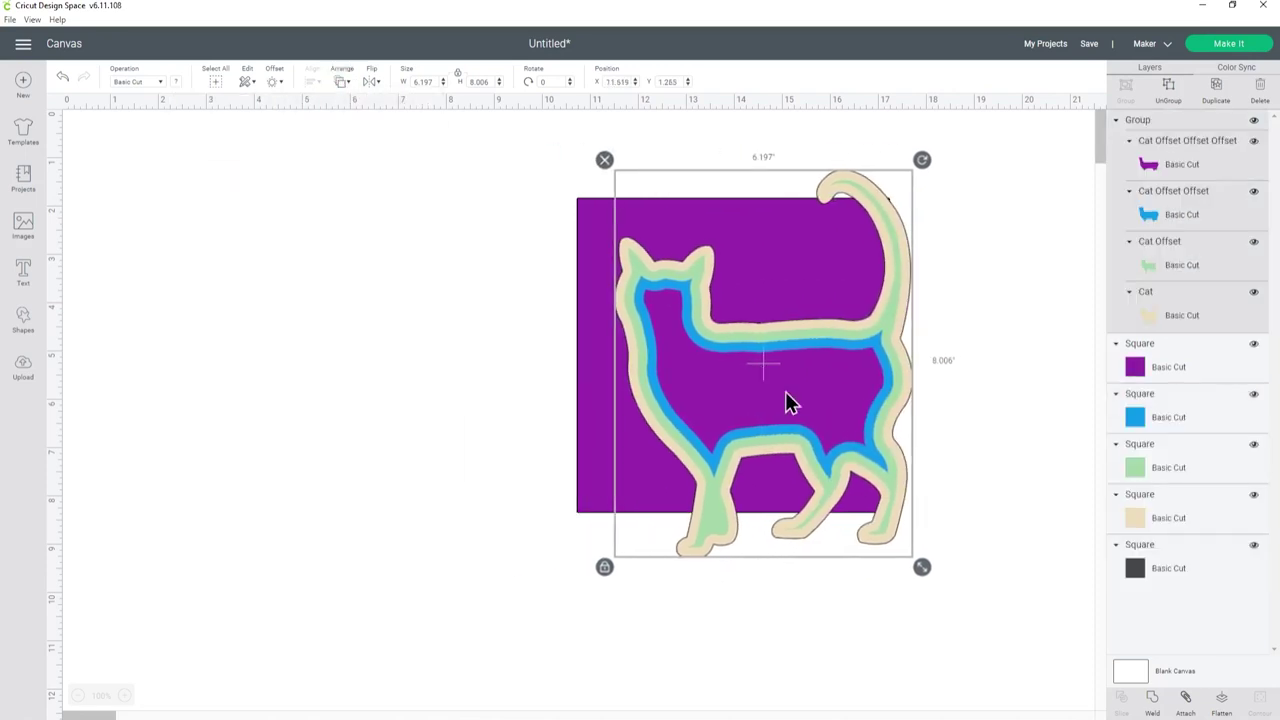
Scale the cat group down to about 3.99 by 5.16 in and position it inside the square.
drag(922, 567, 835, 452)
drag(731, 317, 744, 363)
drag(843, 494, 823, 480)
drag(772, 405, 783, 418)
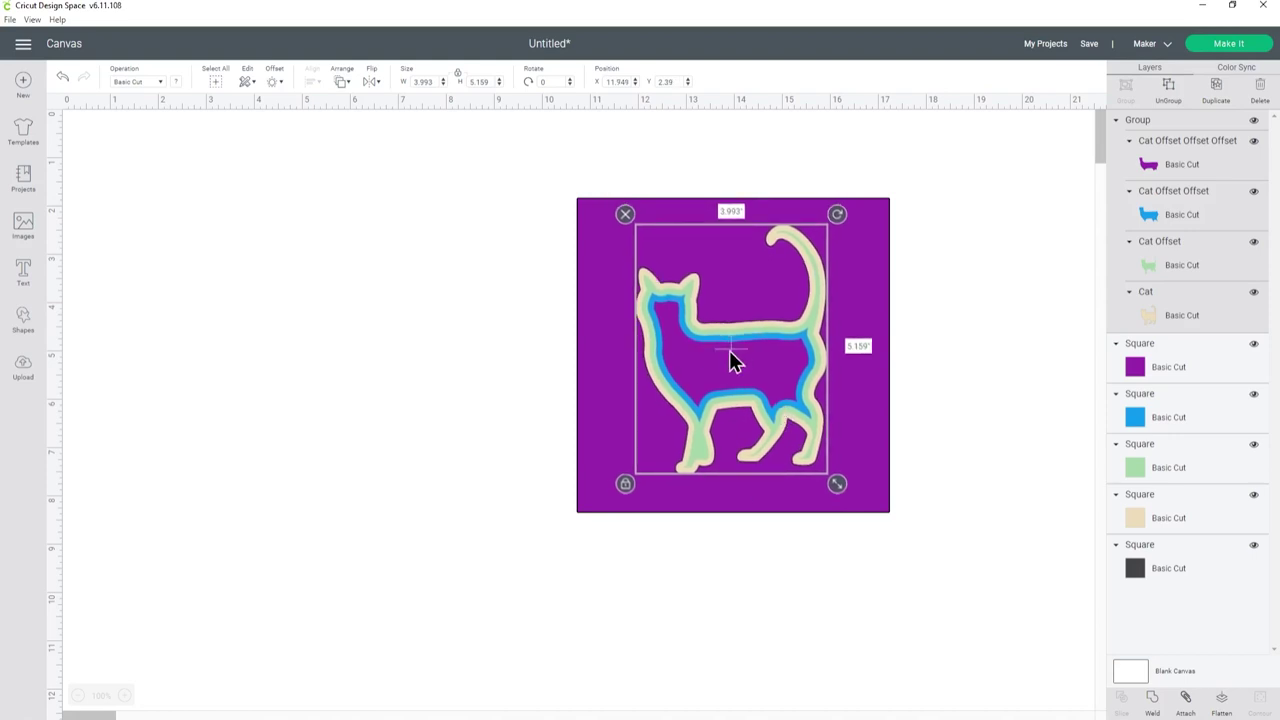
Align the cat group and all the squares to a common centre, then clear the selection.
click(219, 90)
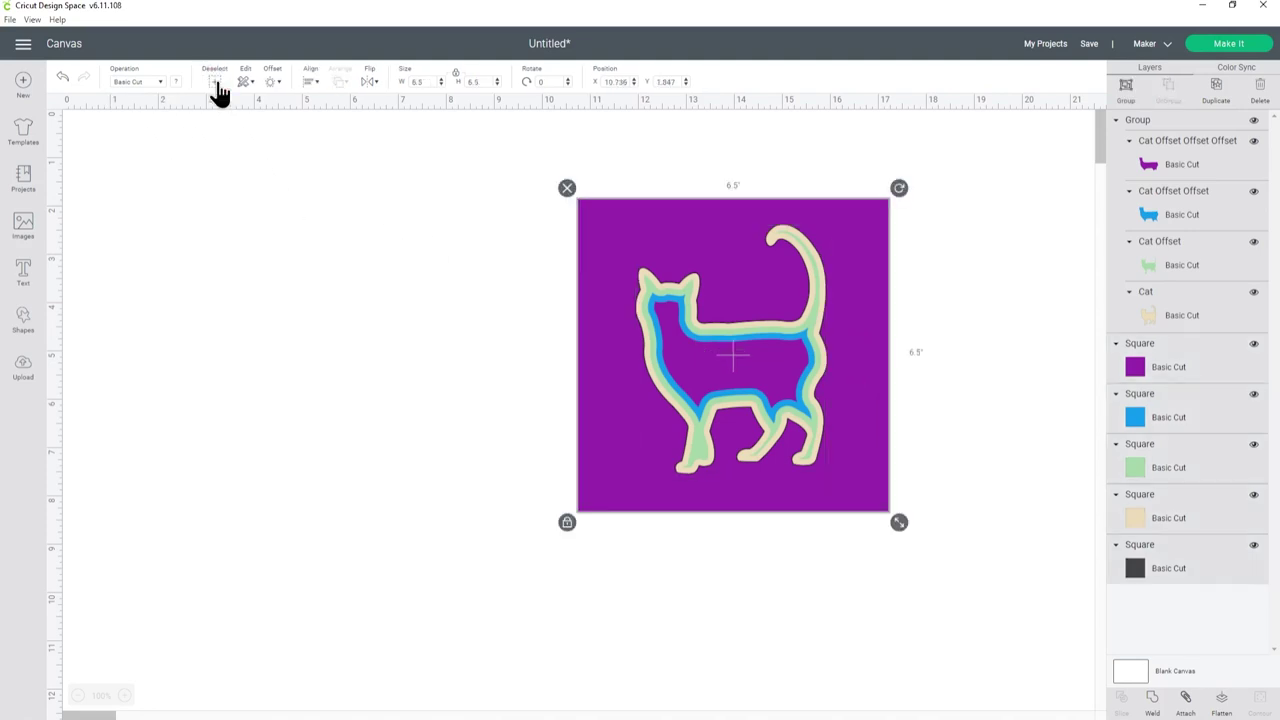
click(314, 82)
click(399, 233)
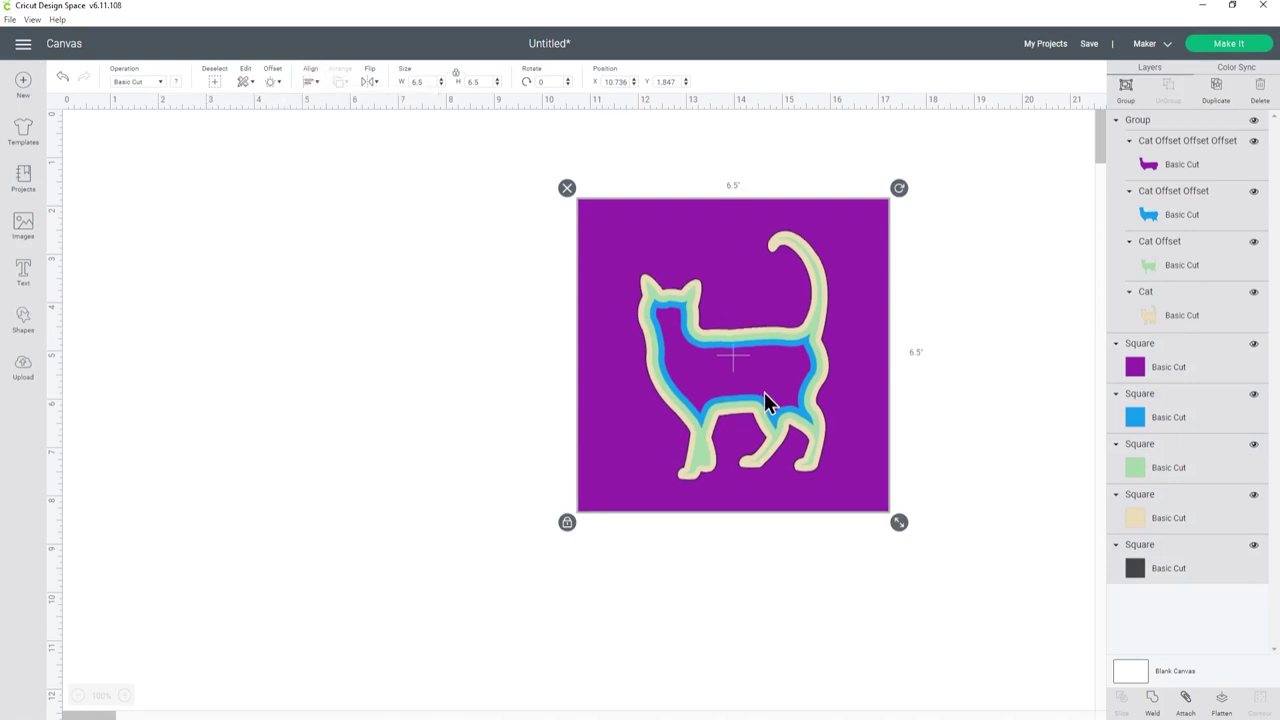
click(1015, 343)
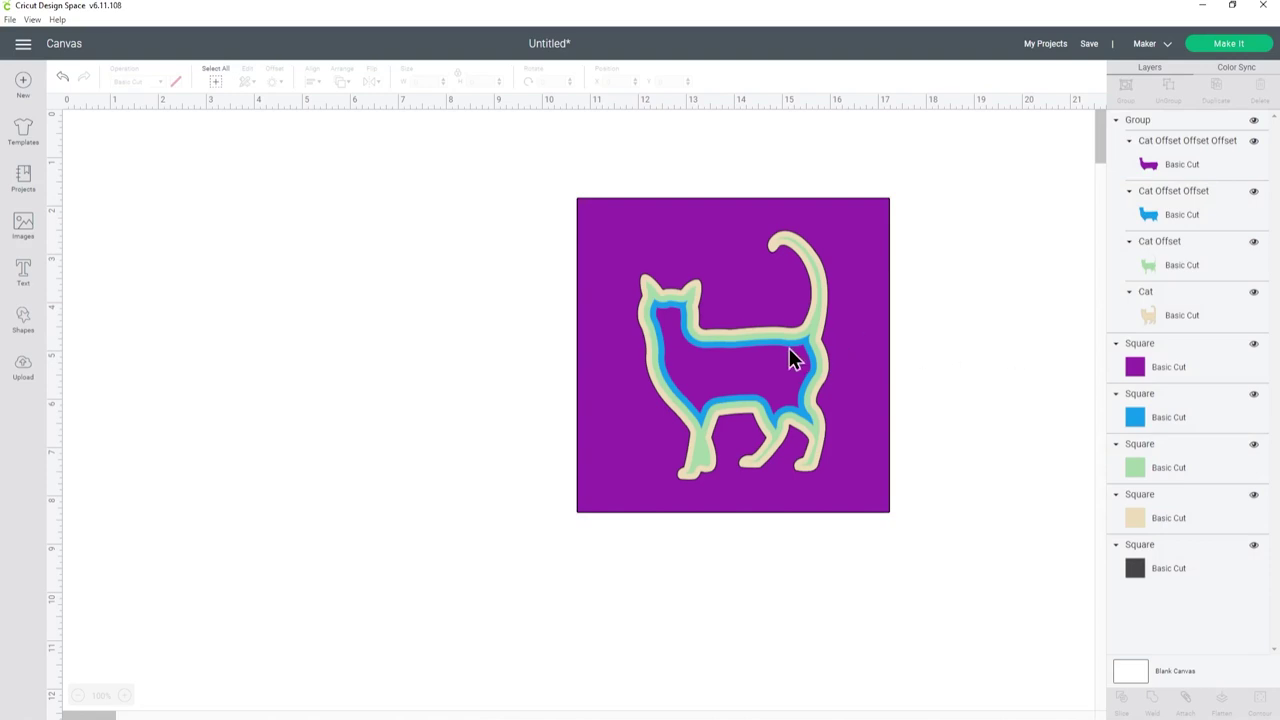
Ungroup the cat layers and slice the purple cat shape out of the purple square.
click(1160, 120)
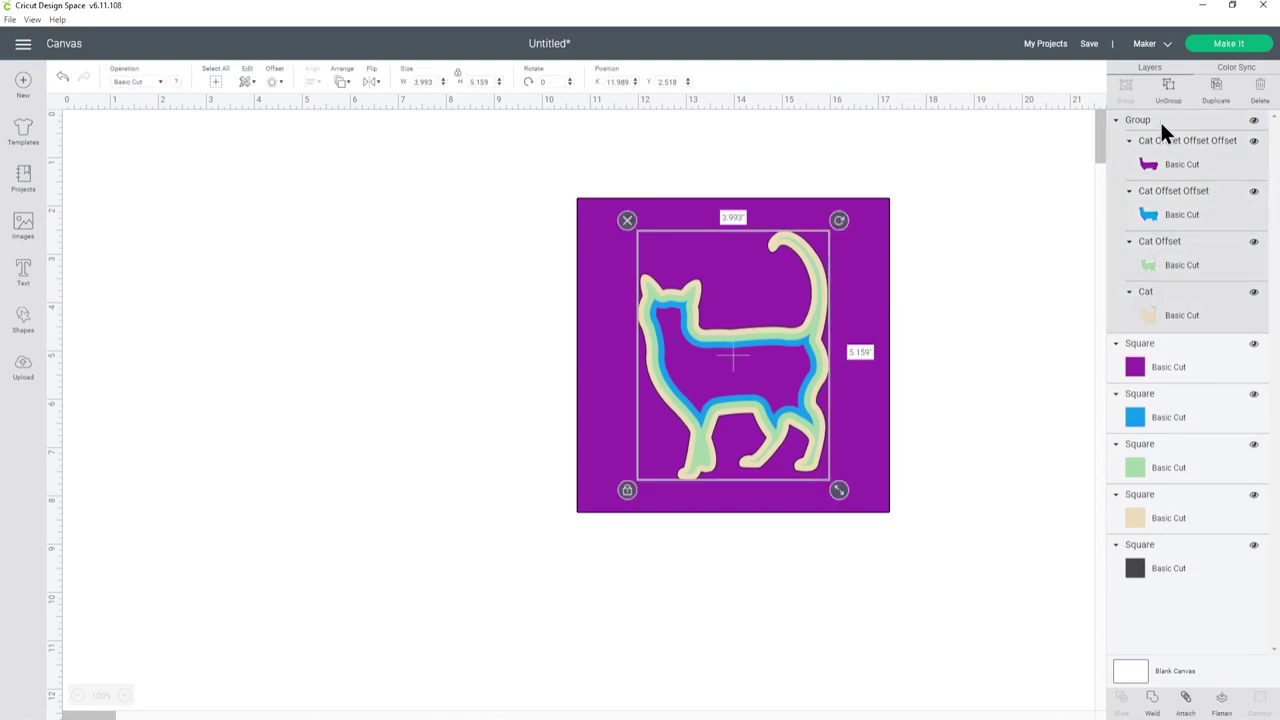
click(1170, 90)
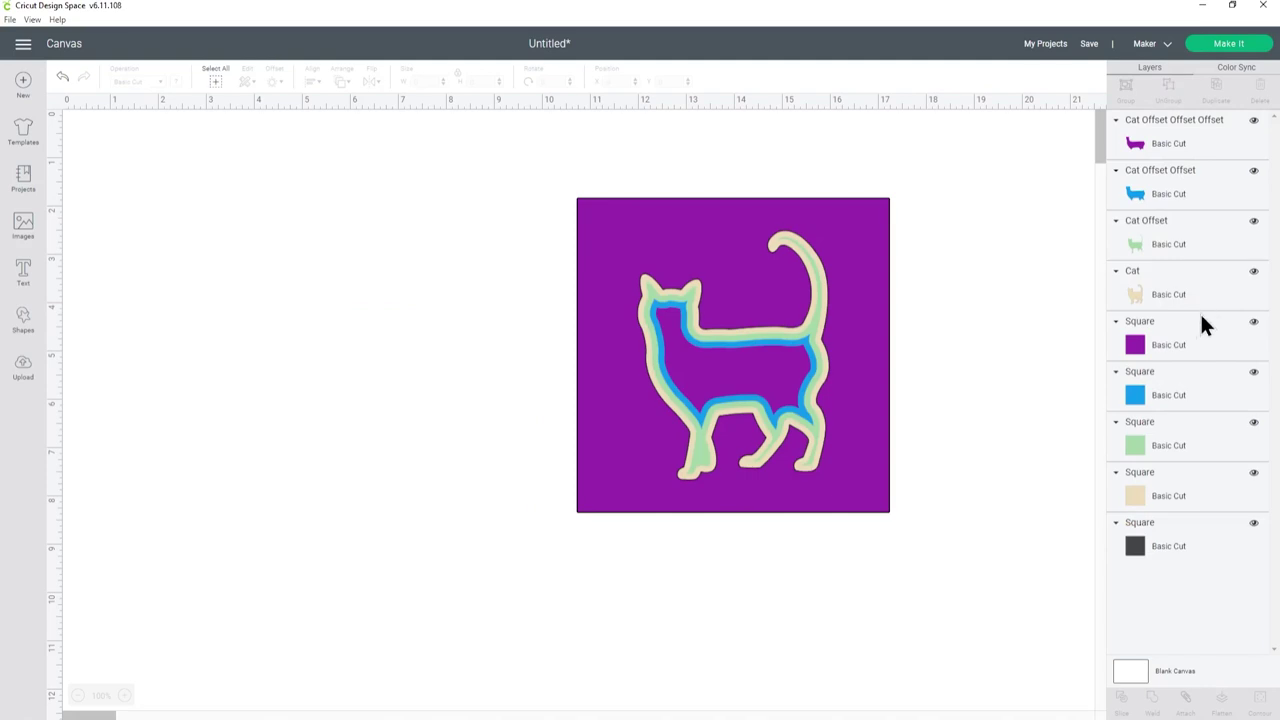
click(1149, 147)
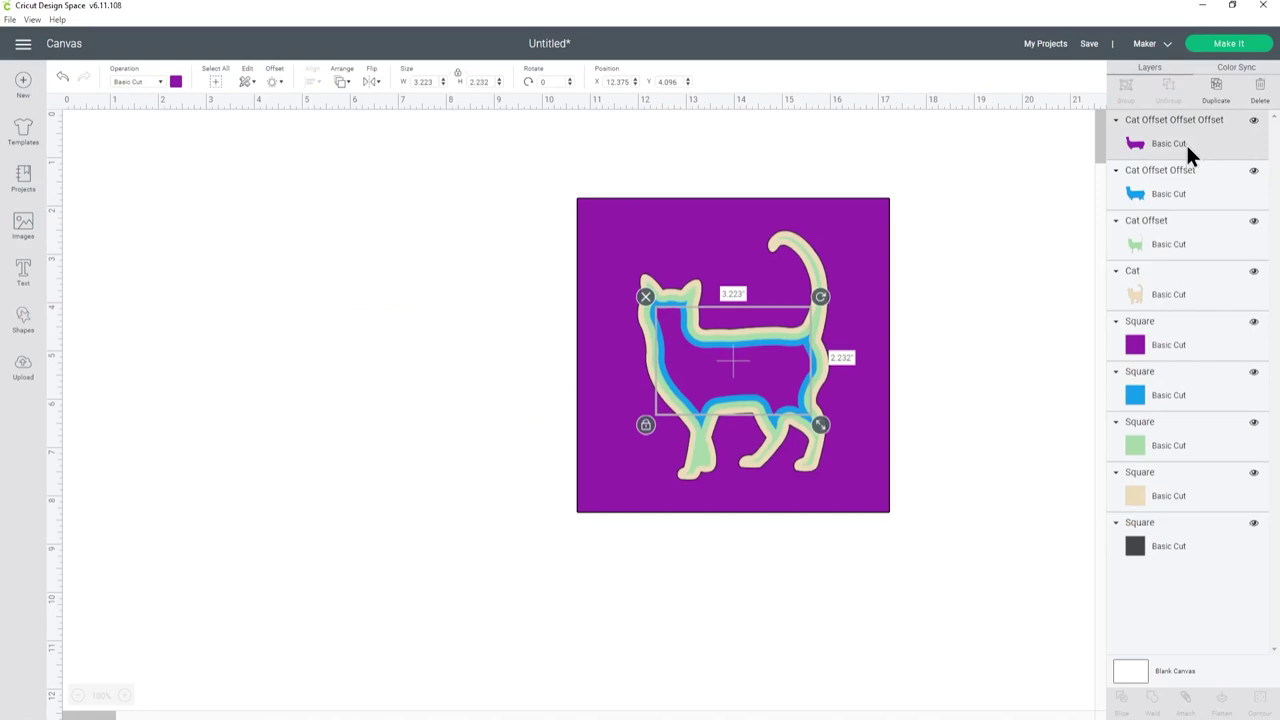
shift+click(1174, 348)
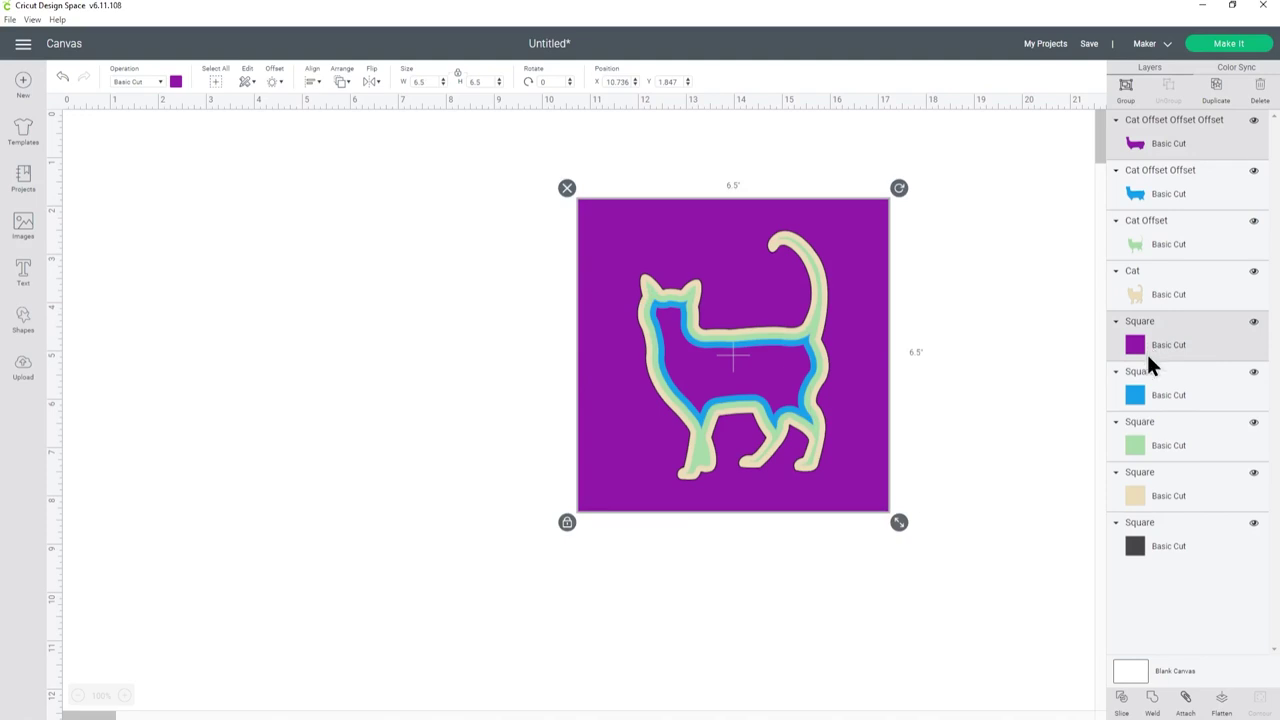
click(1124, 705)
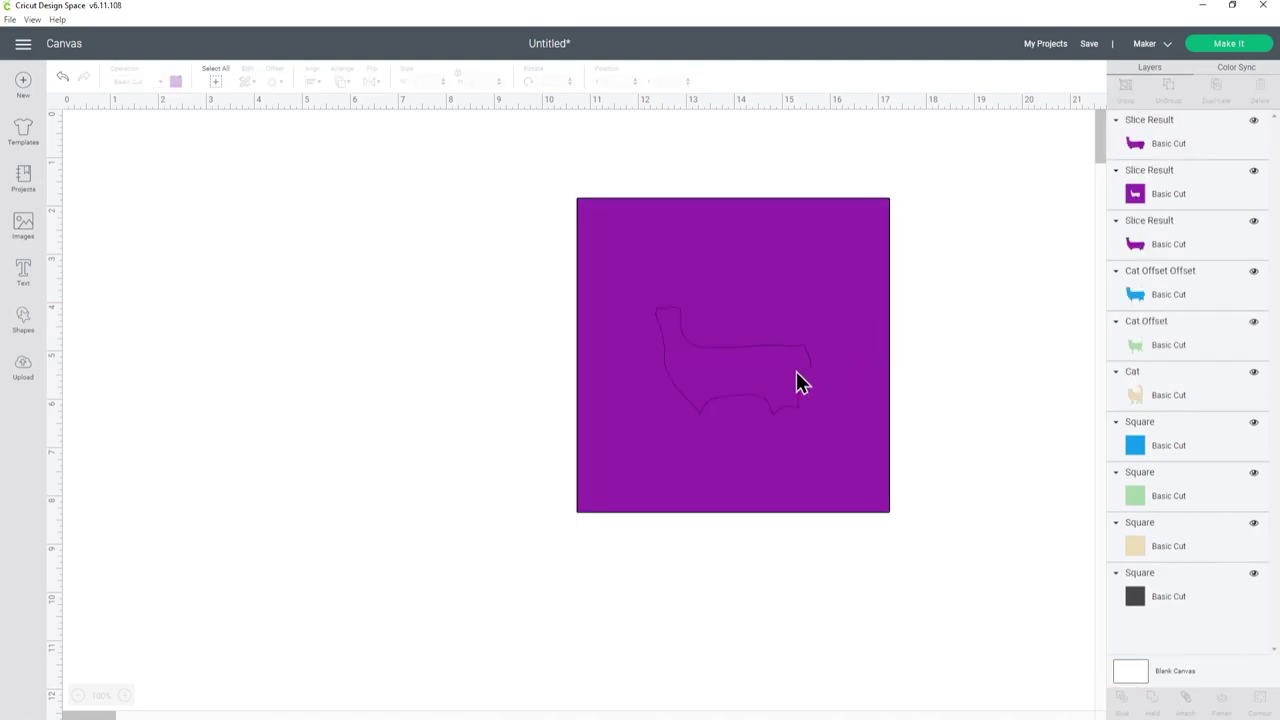
Delete the two leftover purple cat slice pieces and hide the purple square with the cut-out.
click(1228, 158)
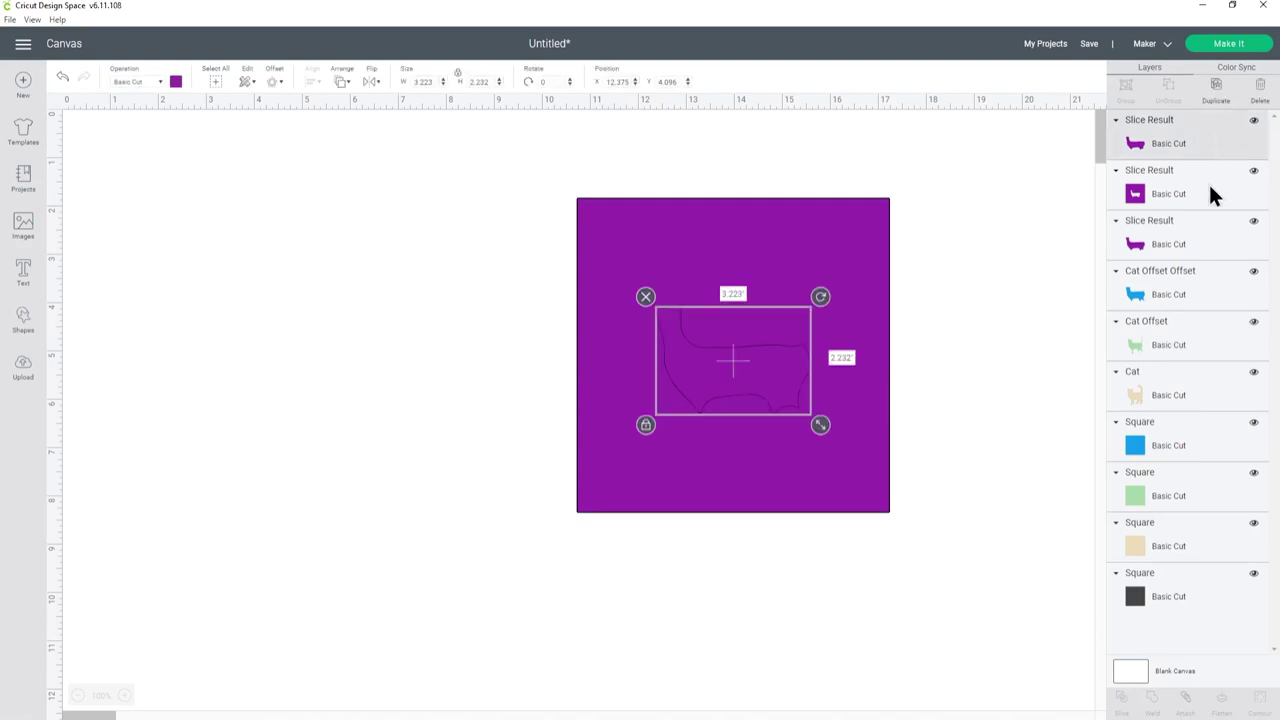
click(1208, 182)
click(1198, 242)
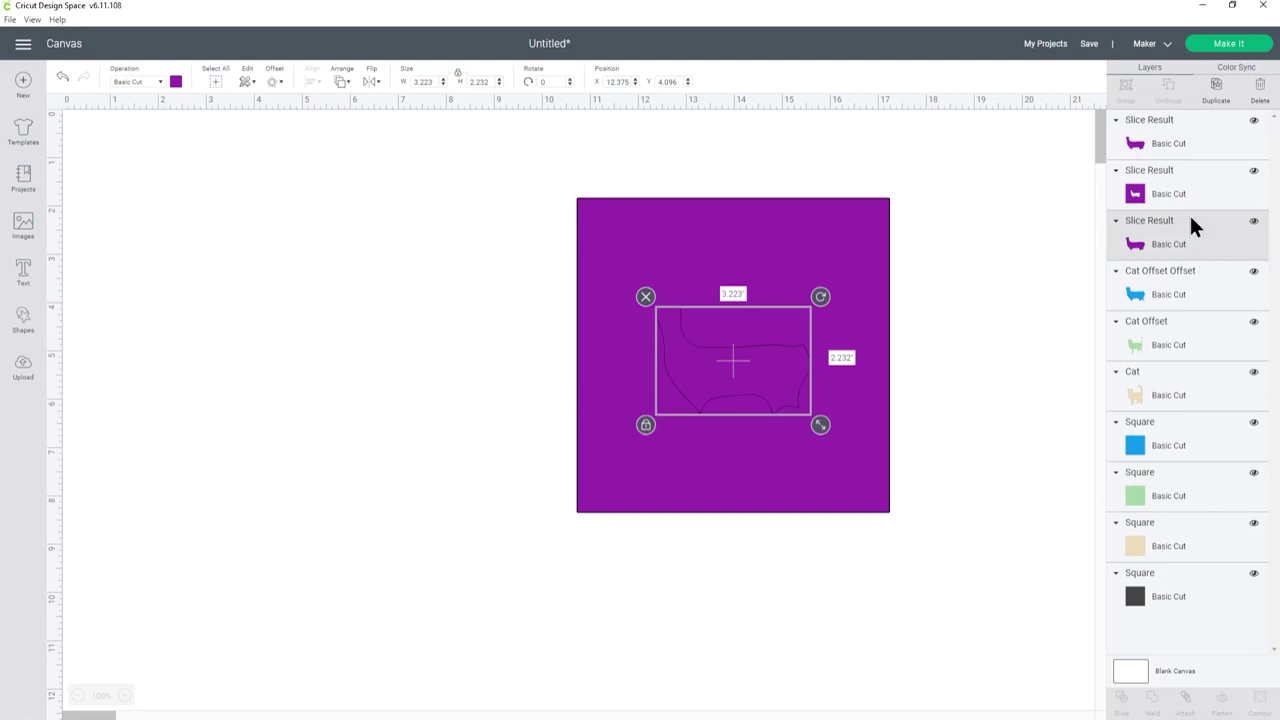
click(1178, 145)
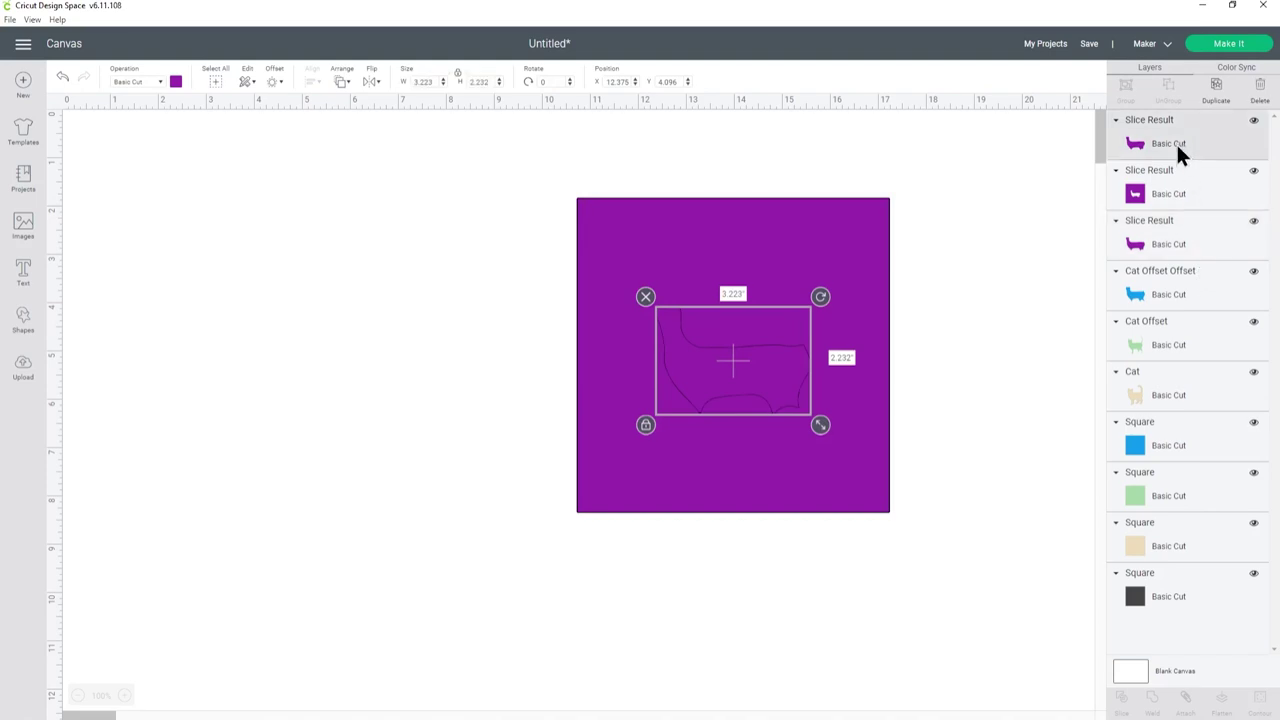
key(Delete)
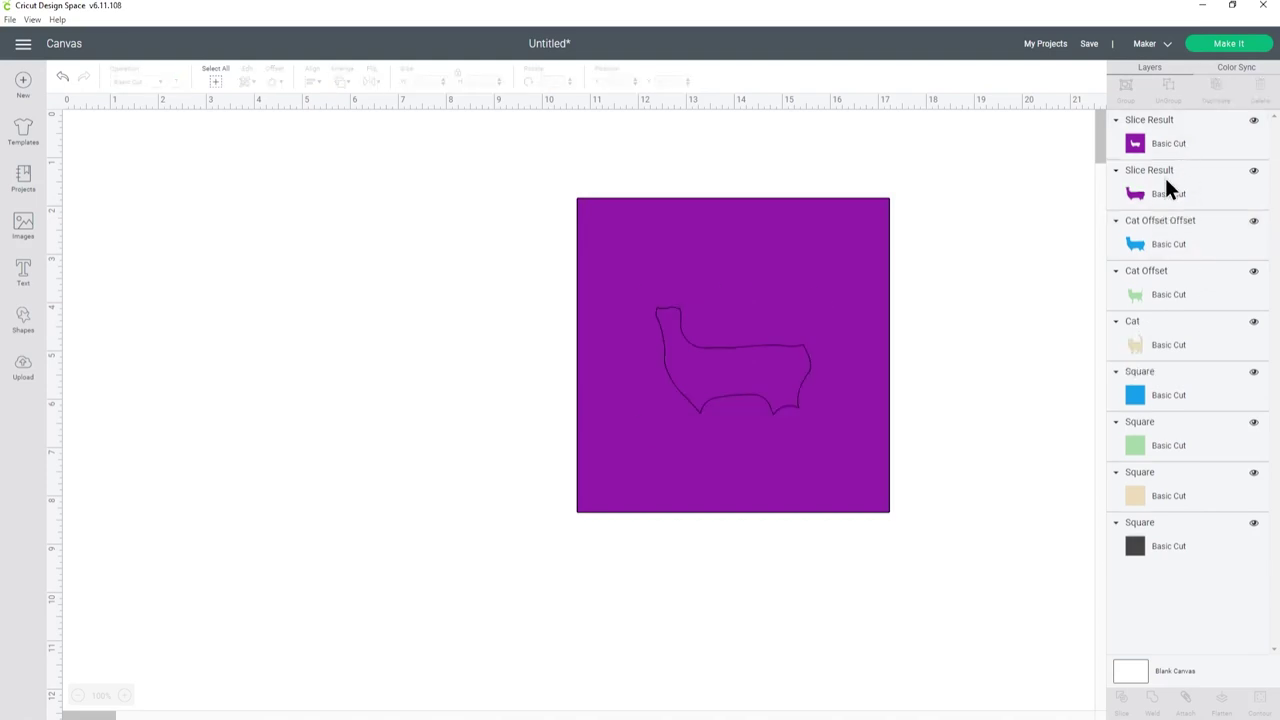
click(1166, 180)
key(Delete)
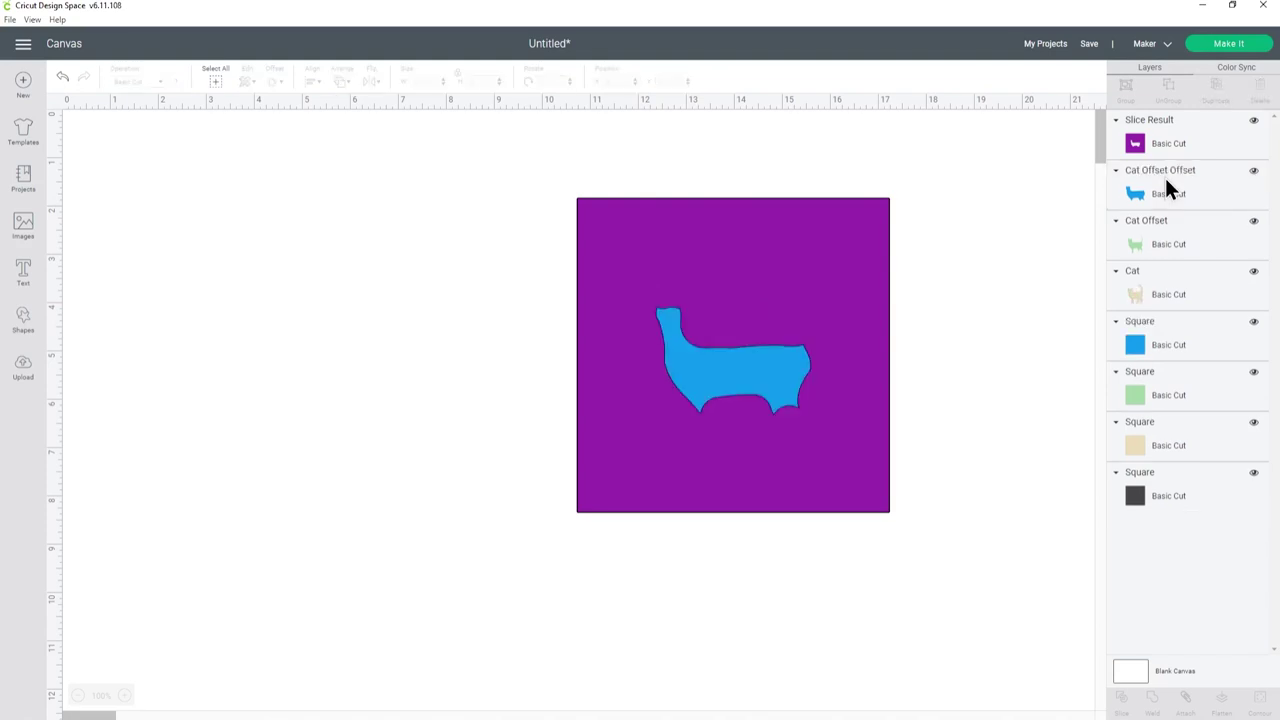
click(1148, 143)
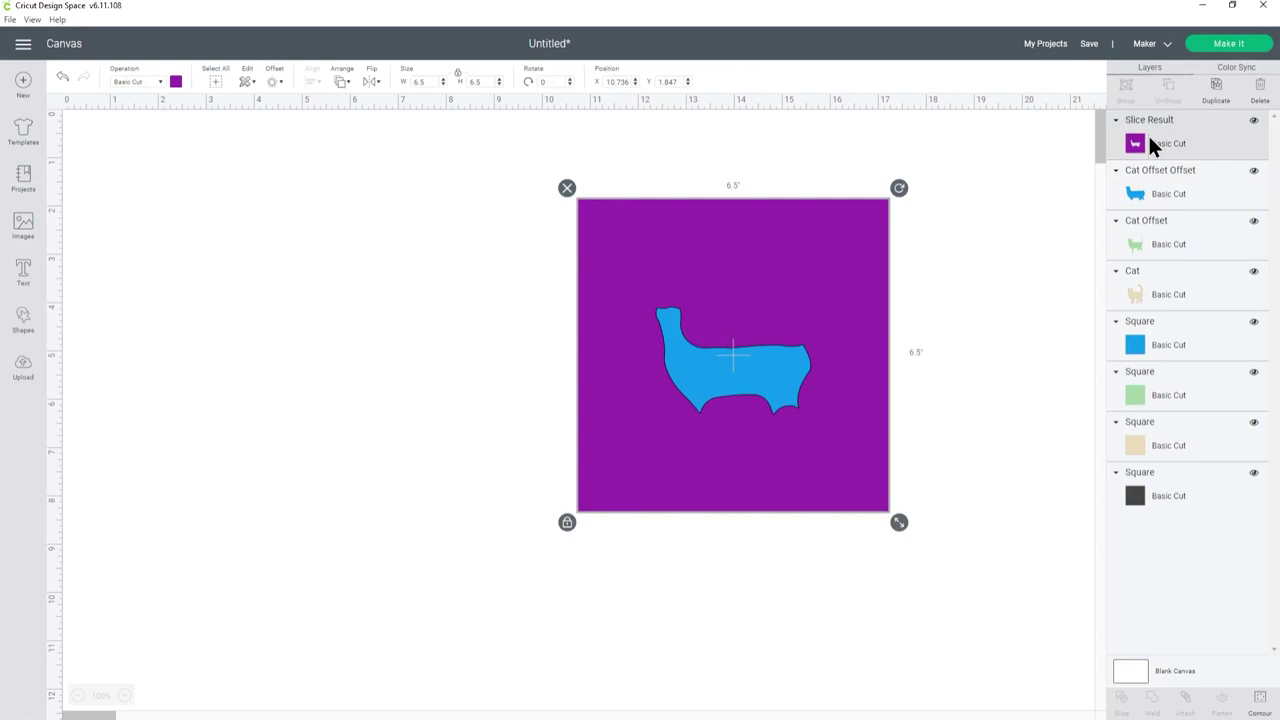
click(1254, 122)
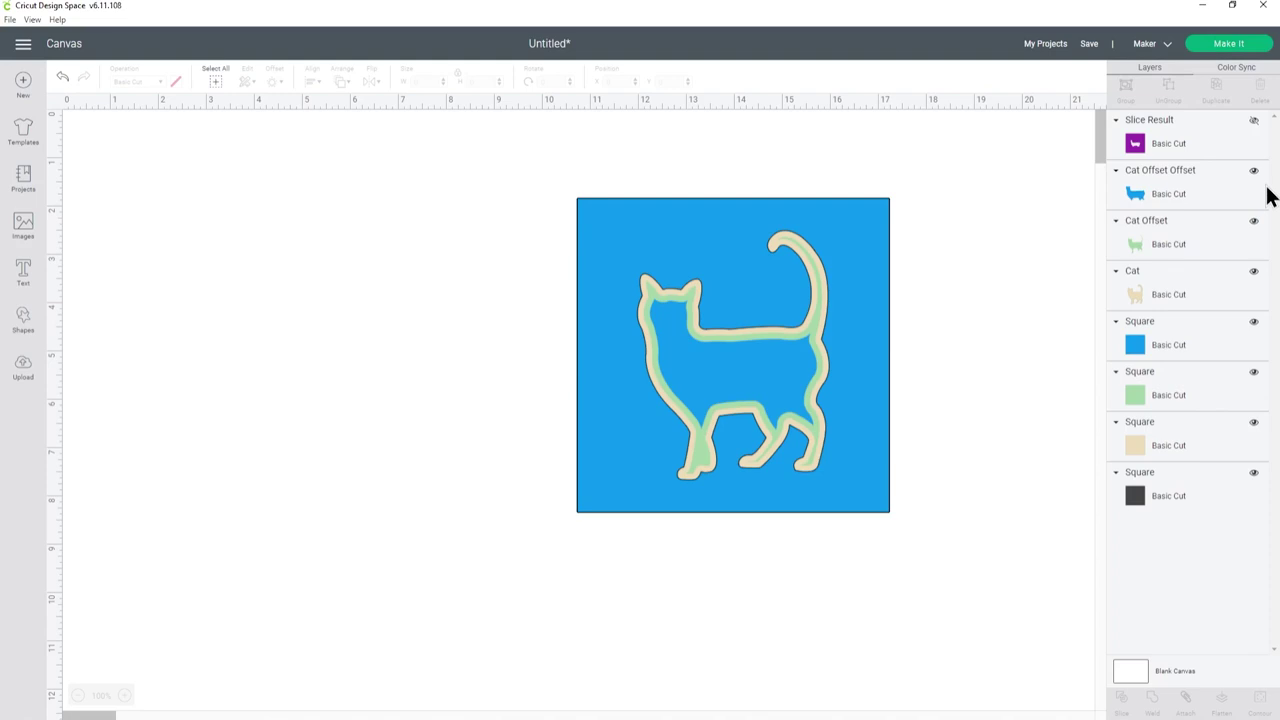
Slice the blue cat shape out of the blue square.
click(1192, 176)
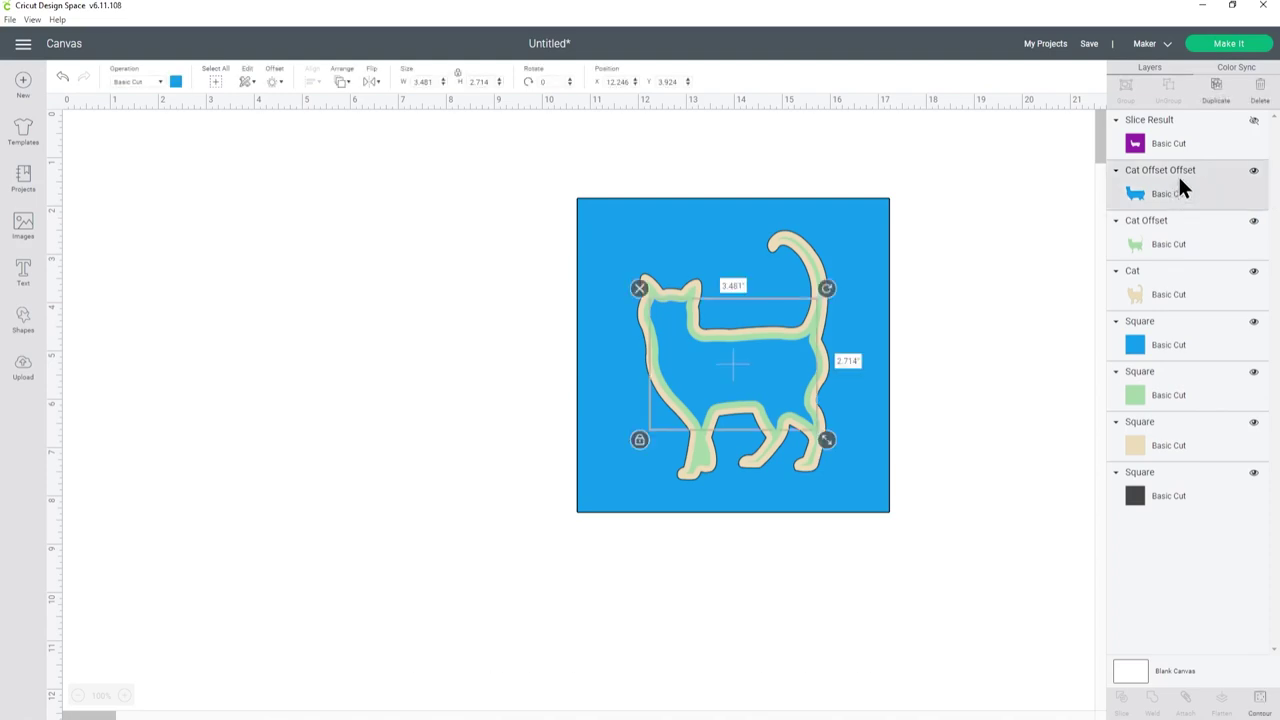
shift+click(1192, 346)
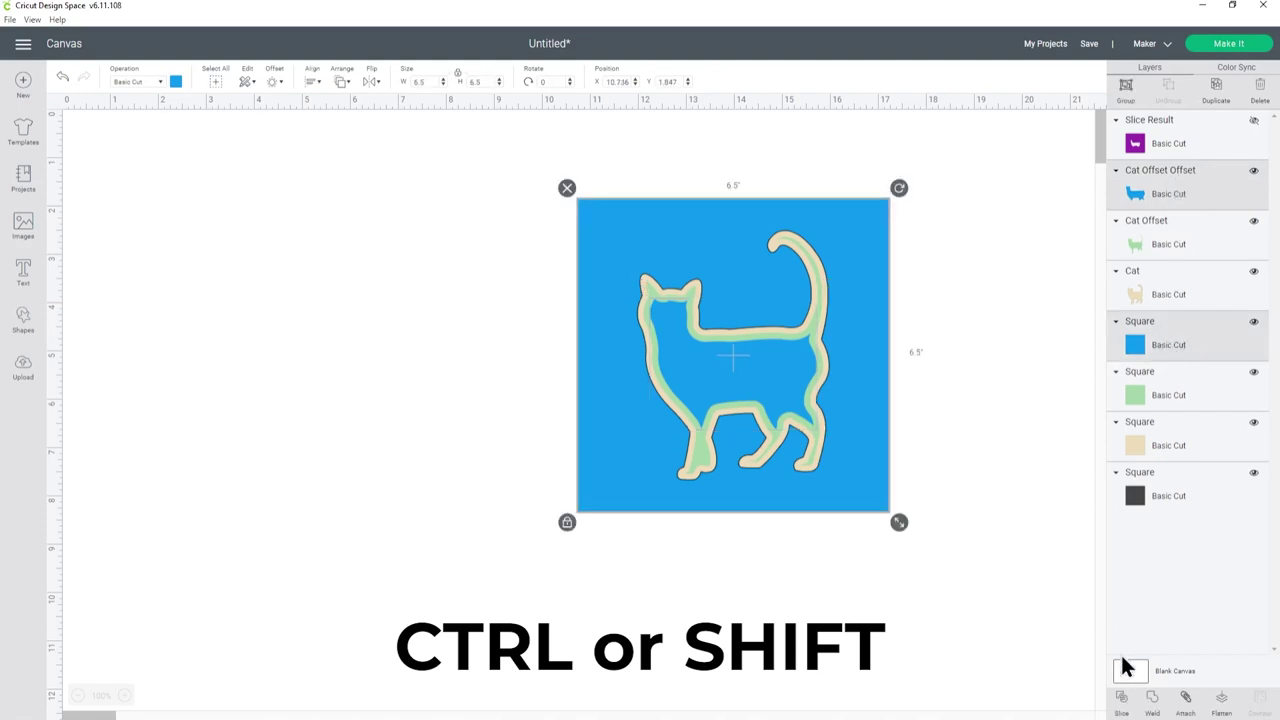
click(1121, 700)
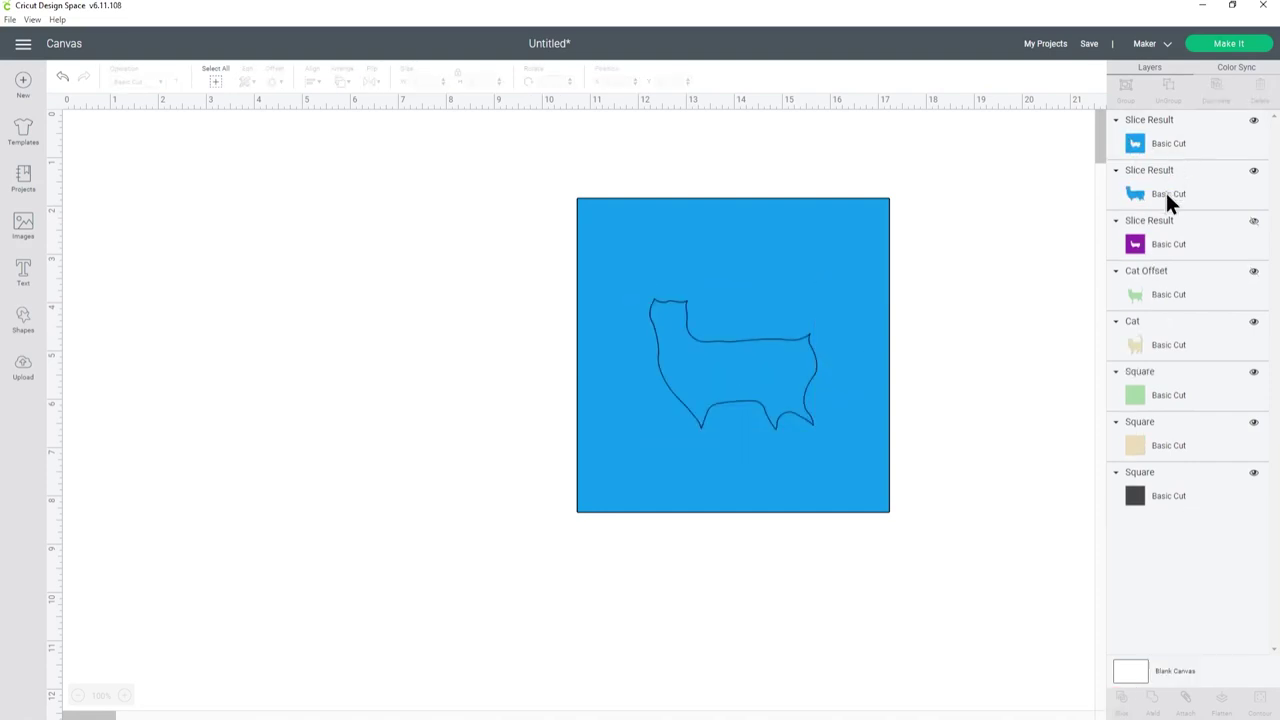
Delete the leftover blue cat slice piece and hide the blue square with the cut-out.
click(1142, 194)
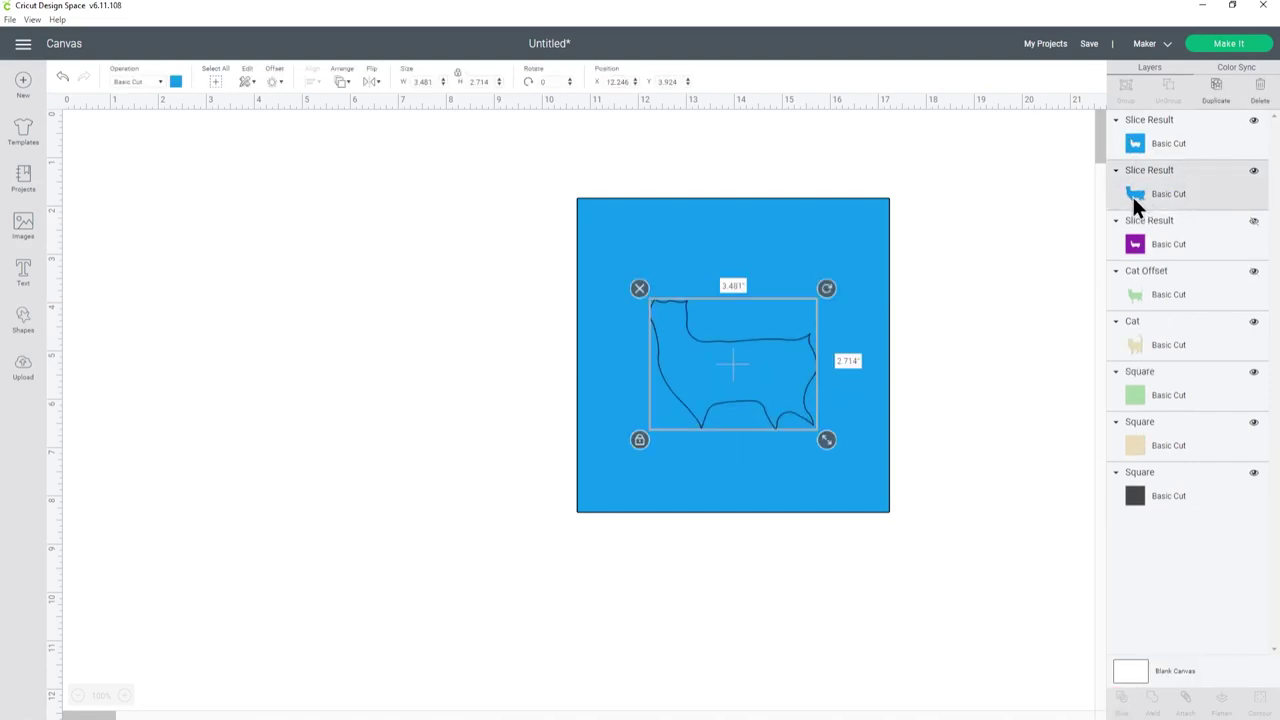
key(Delete)
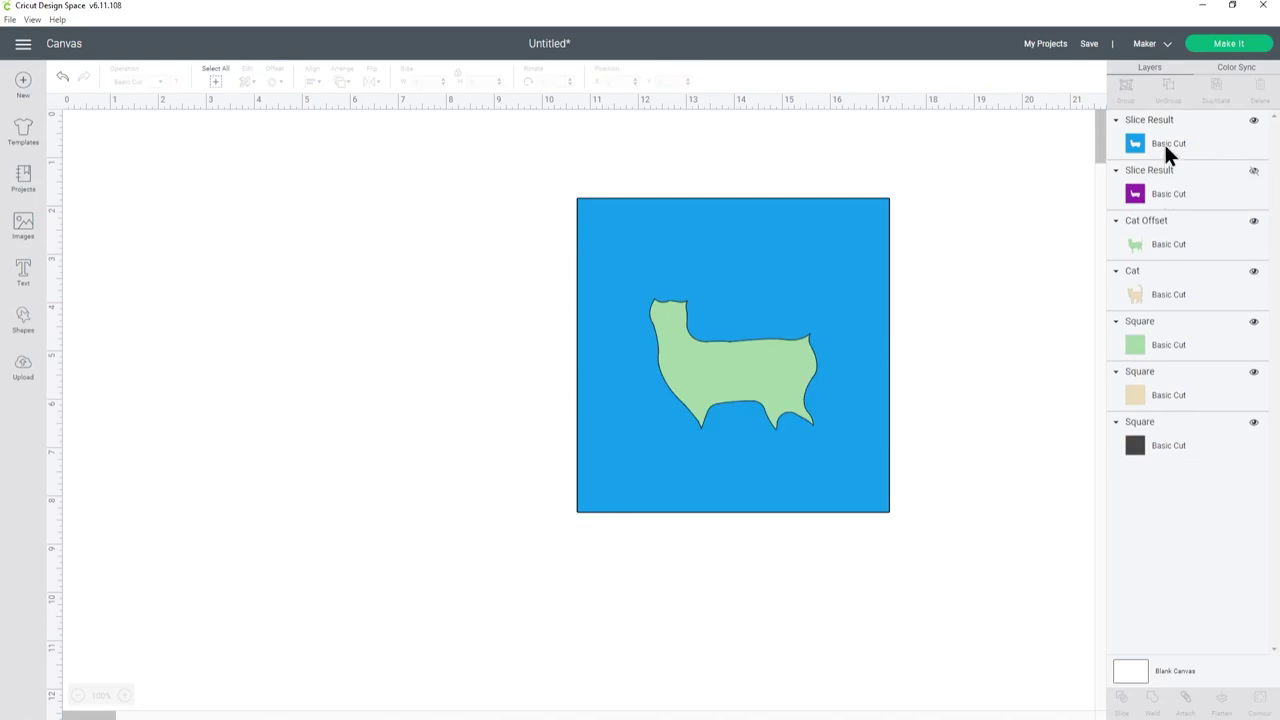
click(1253, 121)
Slice the green cat shape out of the green square.
click(1194, 229)
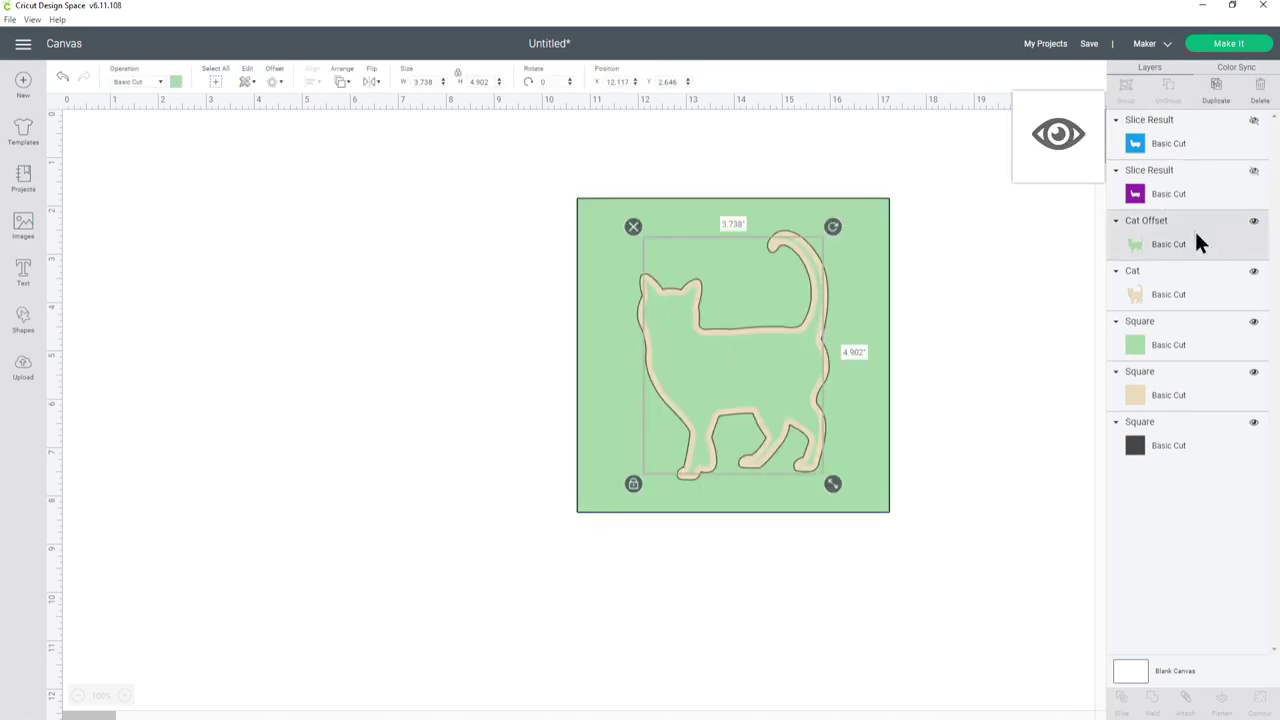
shift+click(1172, 339)
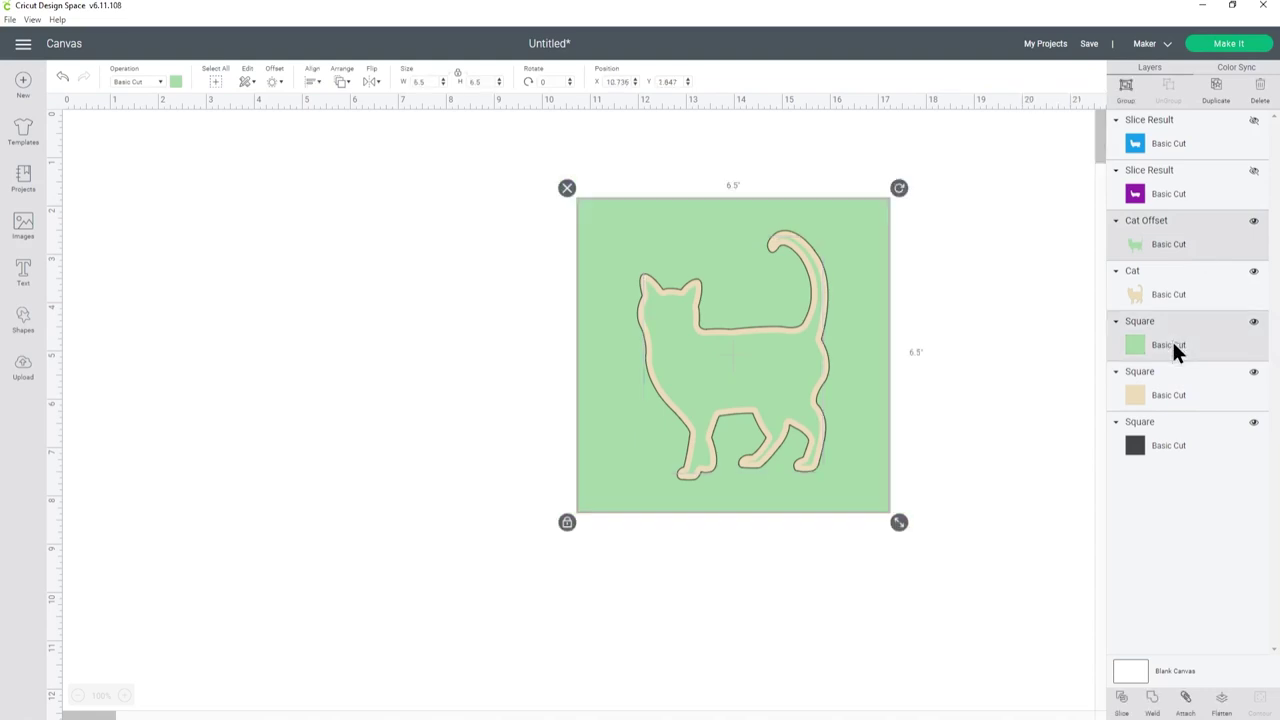
click(1121, 700)
Delete the two leftover green cat slice pieces and hide the green square with the cut-out.
click(1148, 142)
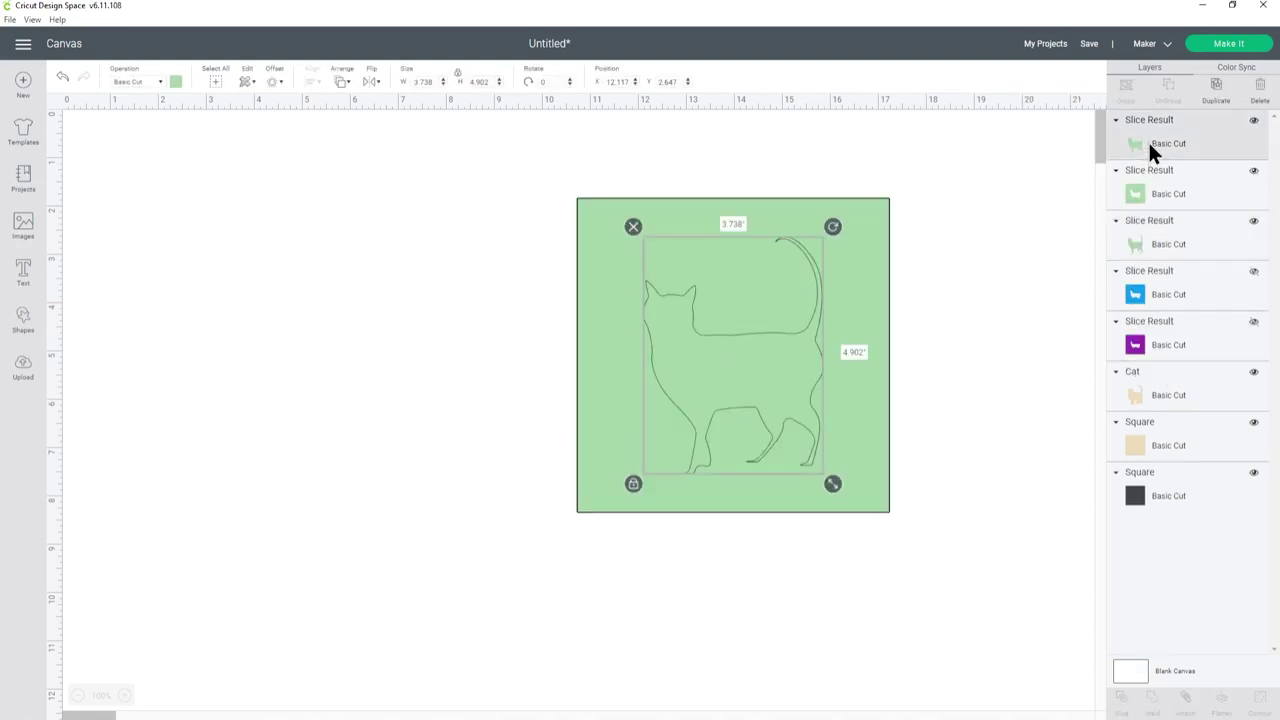
key(Delete)
click(1150, 177)
key(Delete)
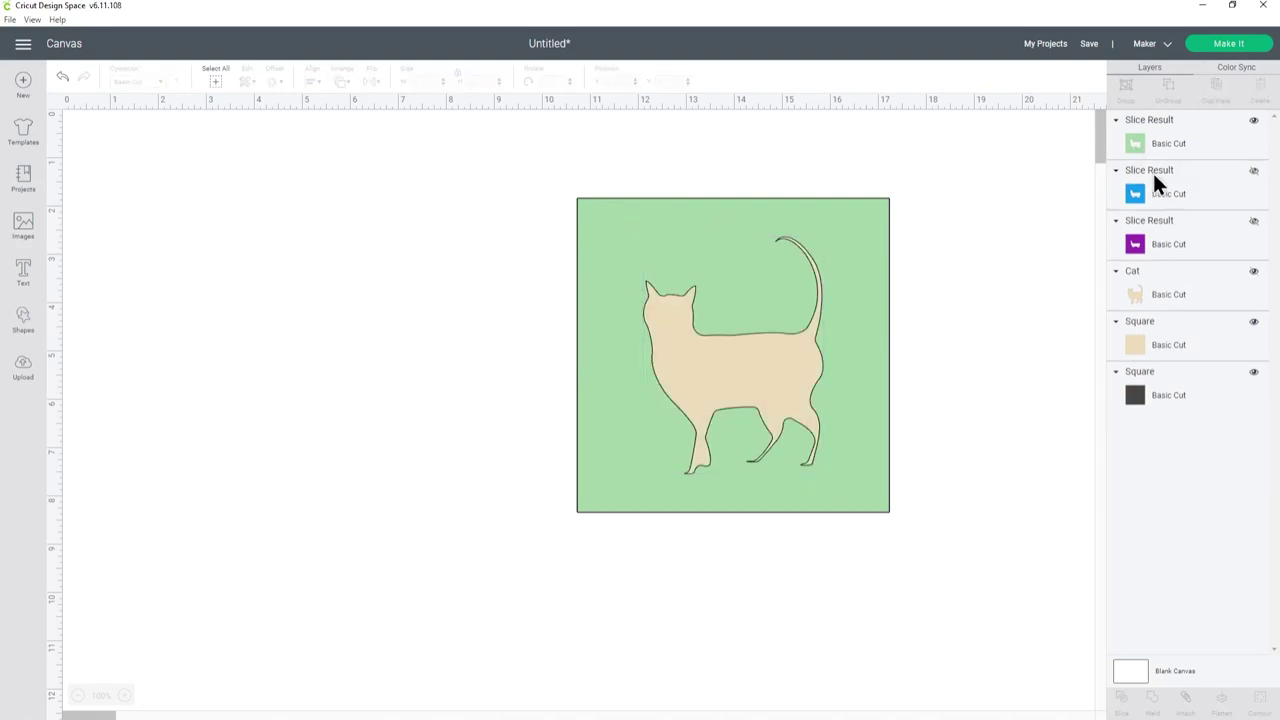
click(1254, 120)
Slice the beige cat shape out of the beige square.
click(1180, 295)
shift+click(1181, 343)
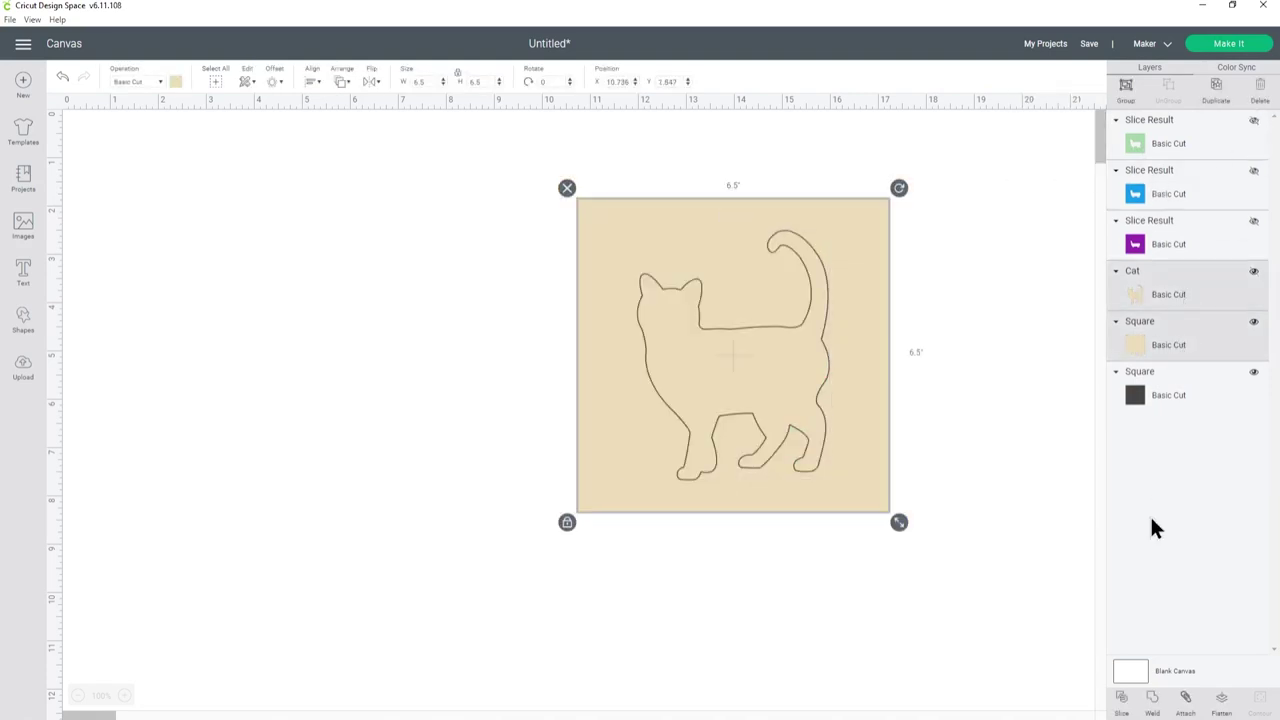
click(1121, 706)
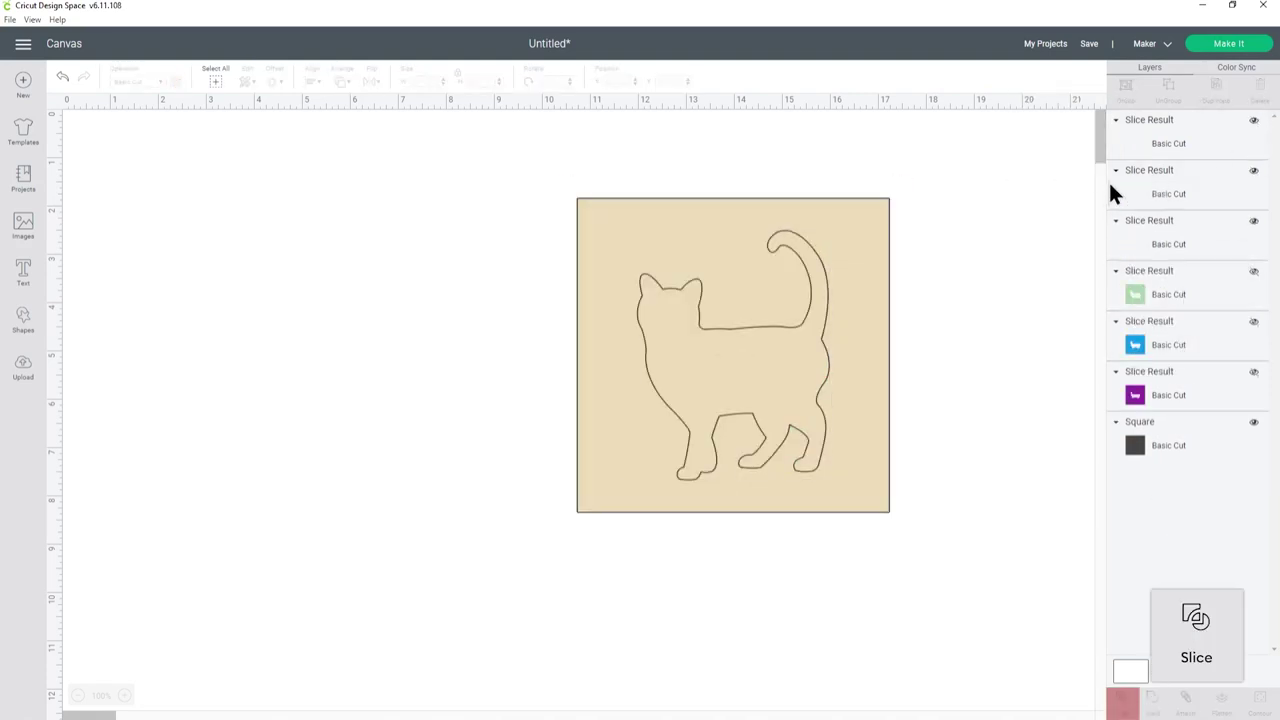
Delete the two leftover beige cat slice pieces, keeping the beige square with the cut-out.
click(1163, 140)
key(Delete)
click(1162, 185)
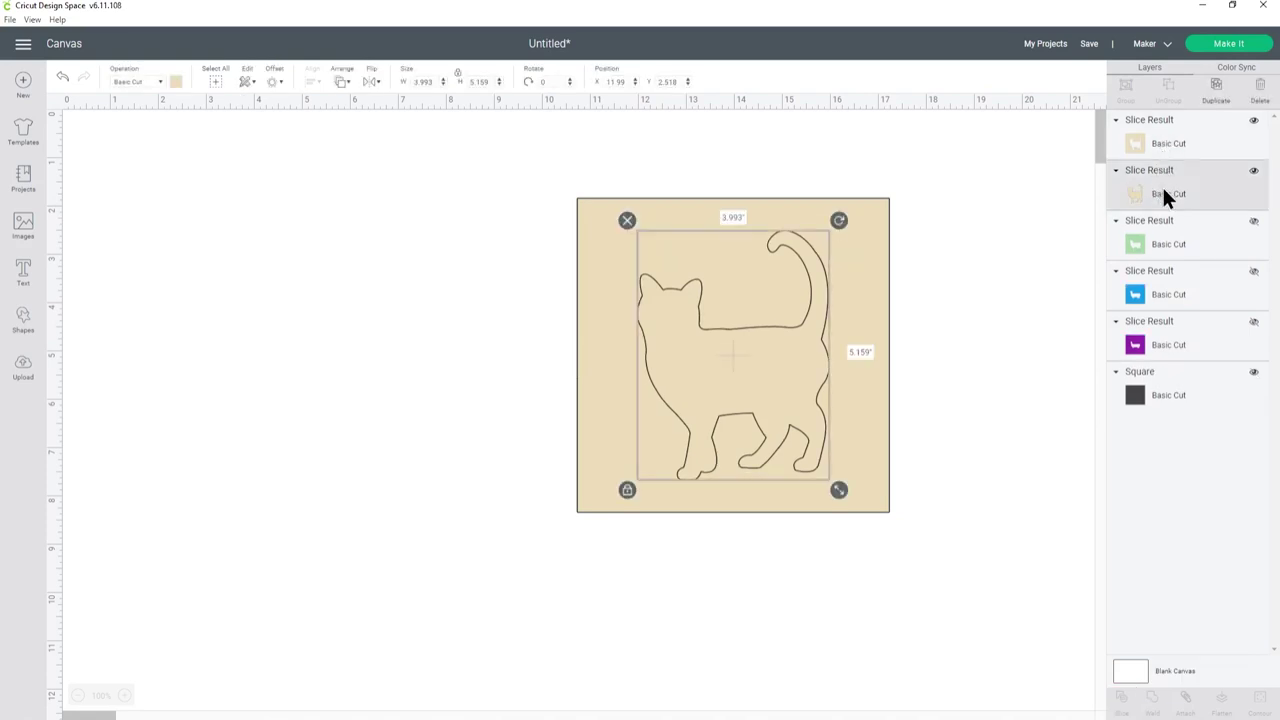
key(Delete)
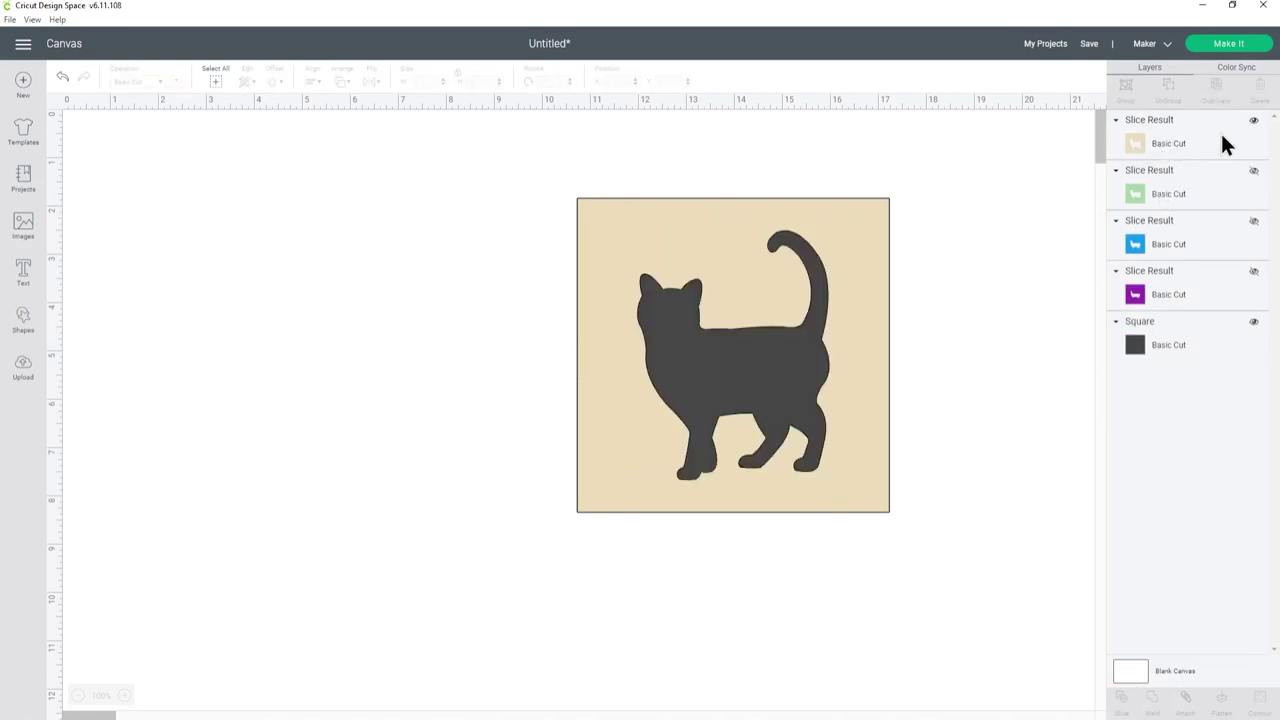
Unhide the green, blue and purple squares with the cat cut-outs.
click(1254, 172)
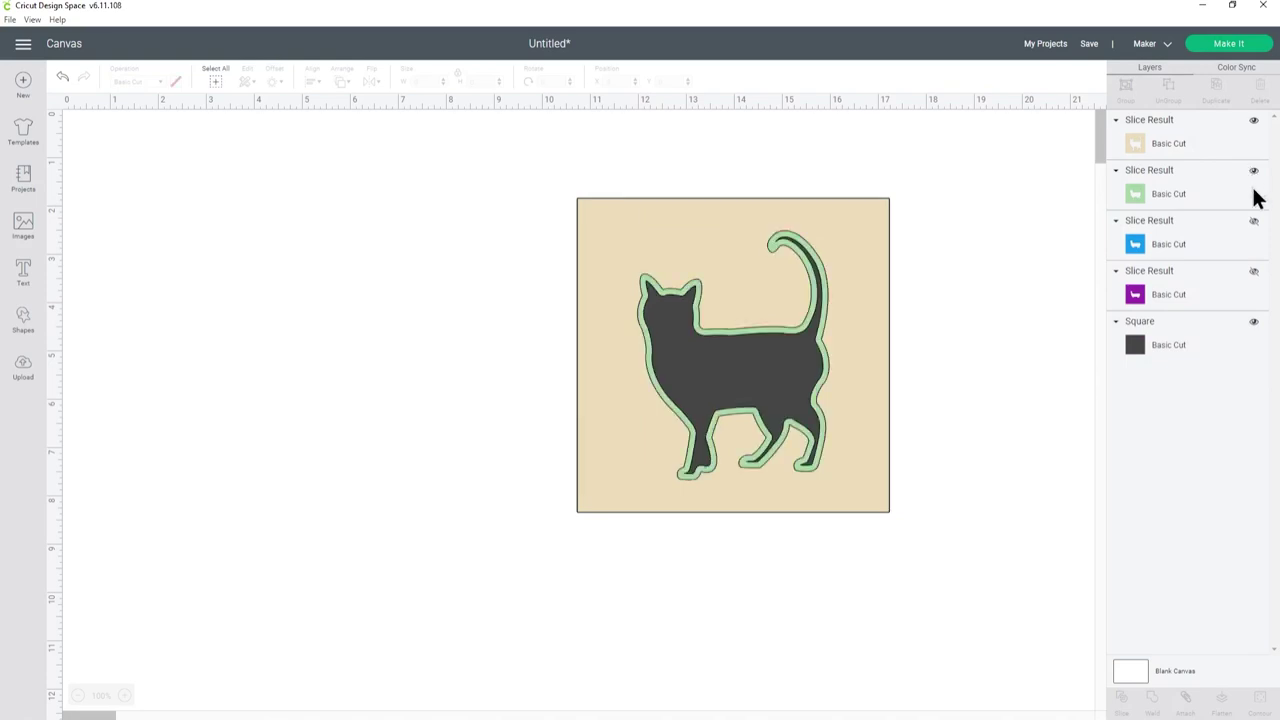
click(1254, 221)
click(1254, 271)
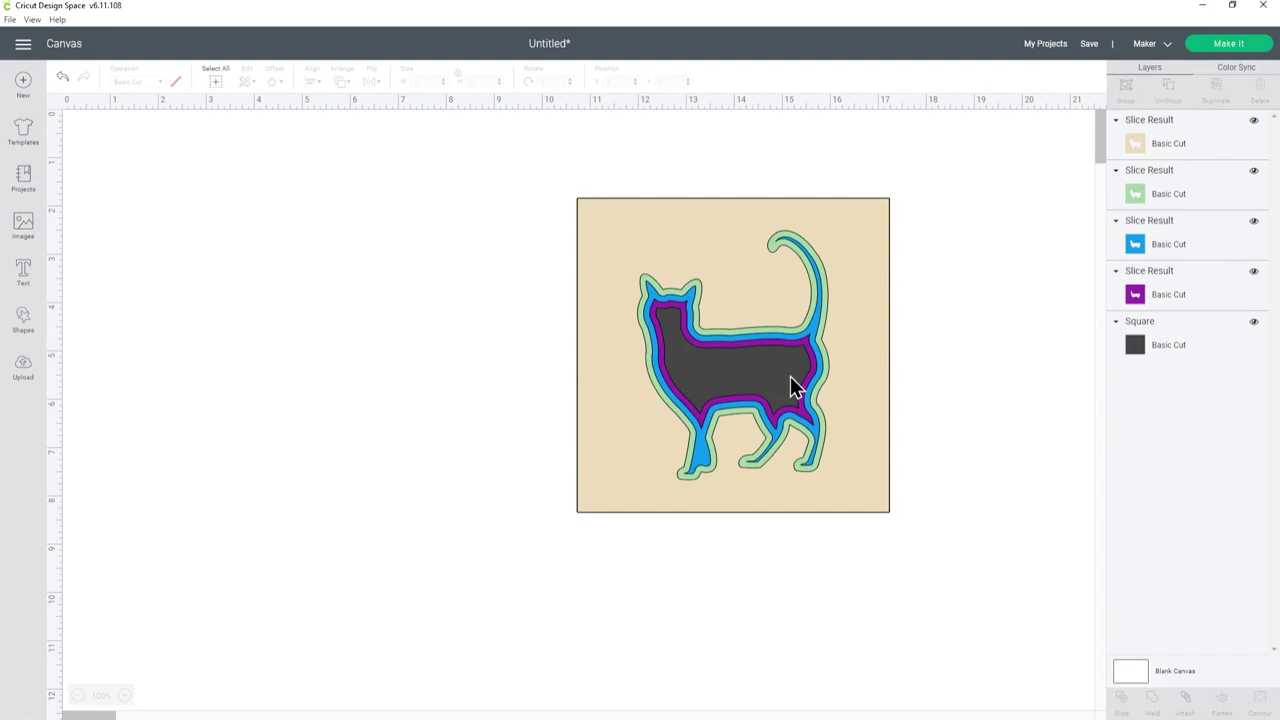
Shuffle the stacking order of the cut-out squares, then restore it to beige, green, blue and purple from front to back.
drag(1180, 241, 1180, 194)
drag(1168, 294, 1168, 125)
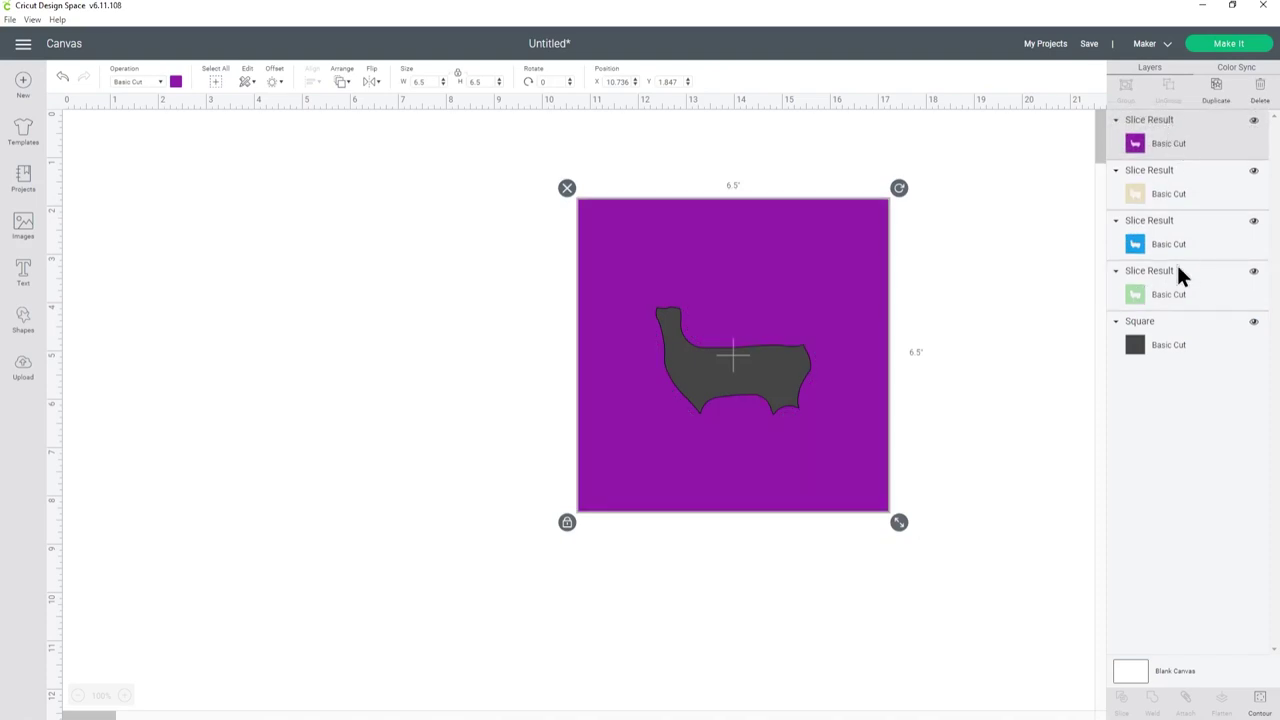
drag(1162, 190, 1168, 148)
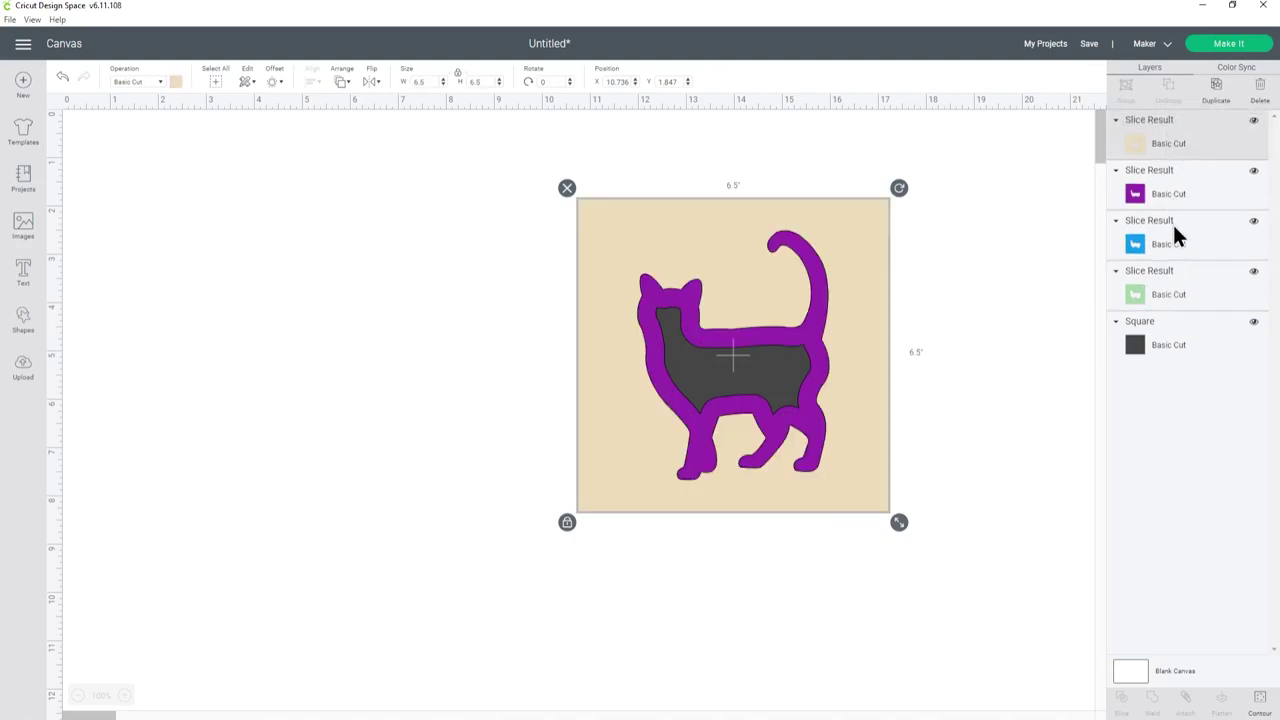
drag(1163, 294, 1164, 183)
drag(1162, 294, 1157, 234)
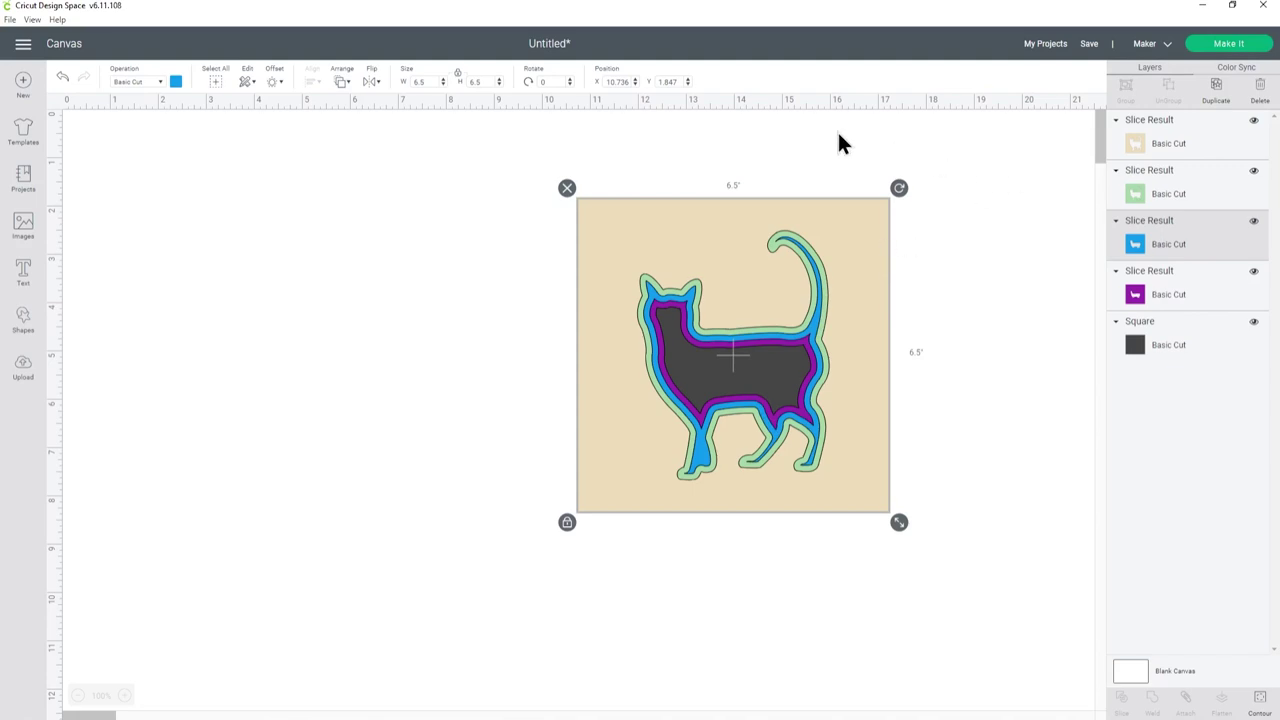
Group all the square layers and move the group to about X 6.5, Y 1.042.
click(215, 82)
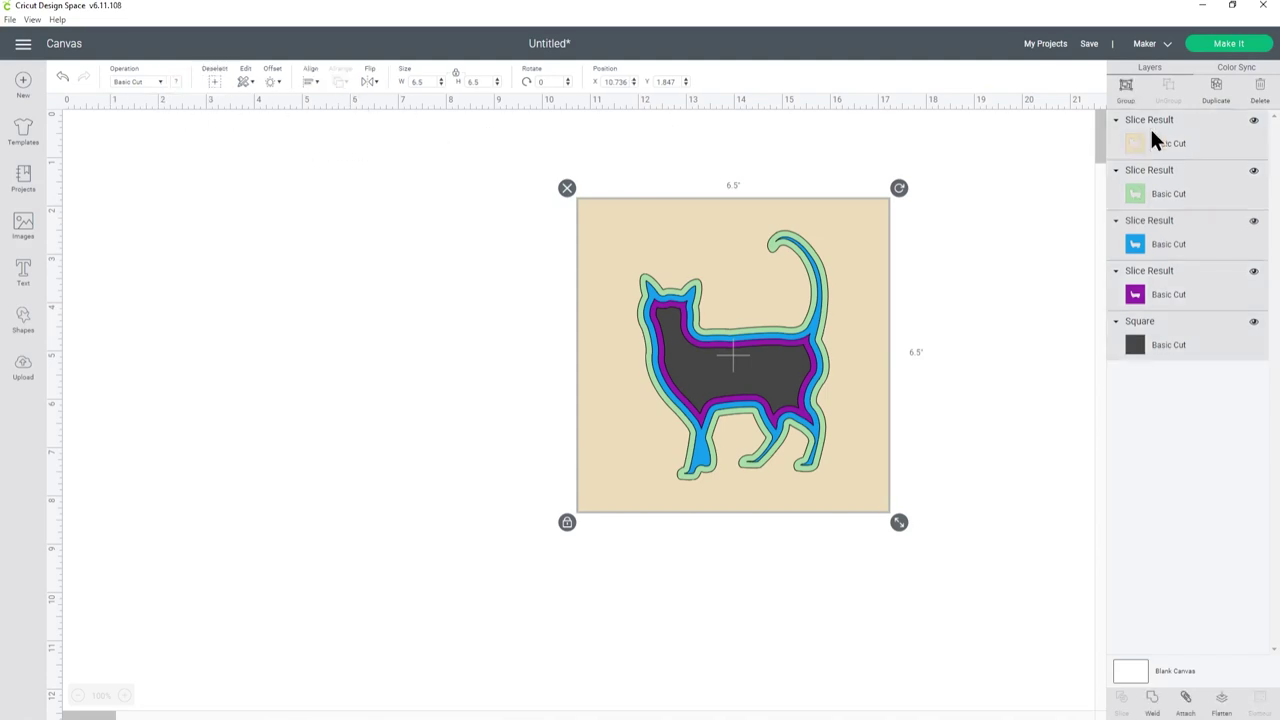
click(1126, 85)
drag(868, 310, 649, 277)
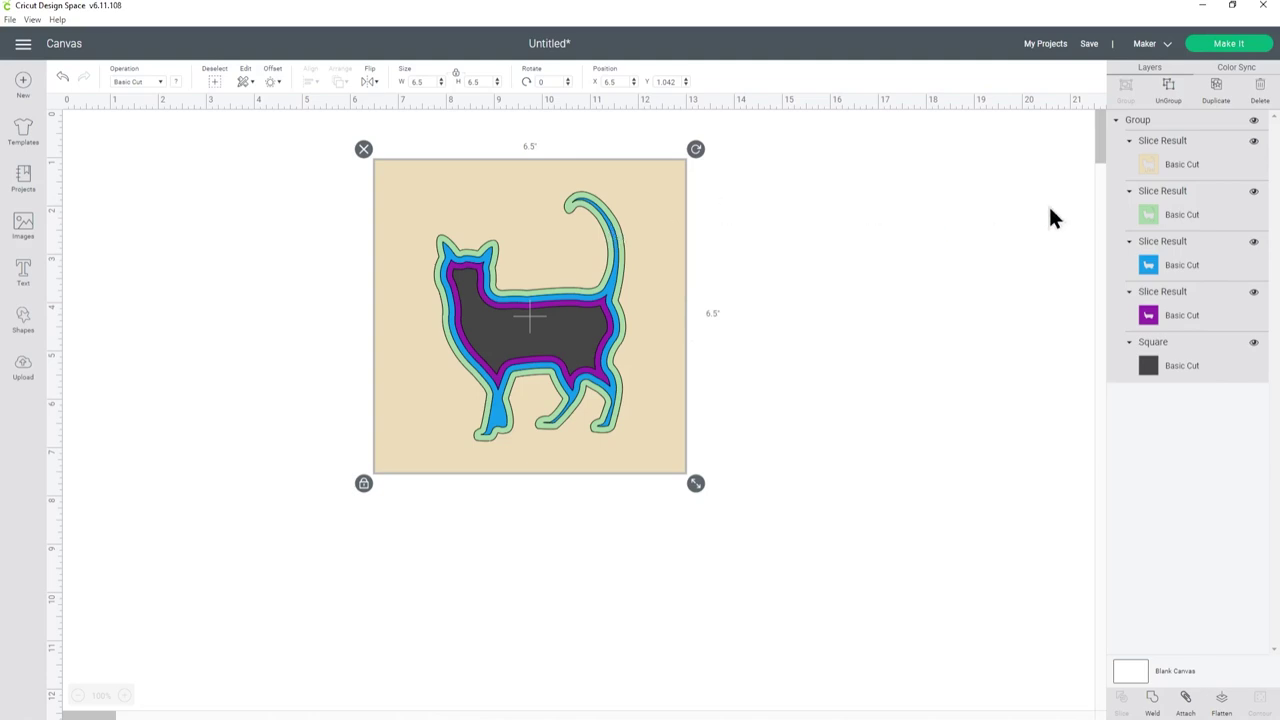
Recolour the beige cut-out layer white and the green cut-out layer light blue.
click(1176, 157)
click(180, 86)
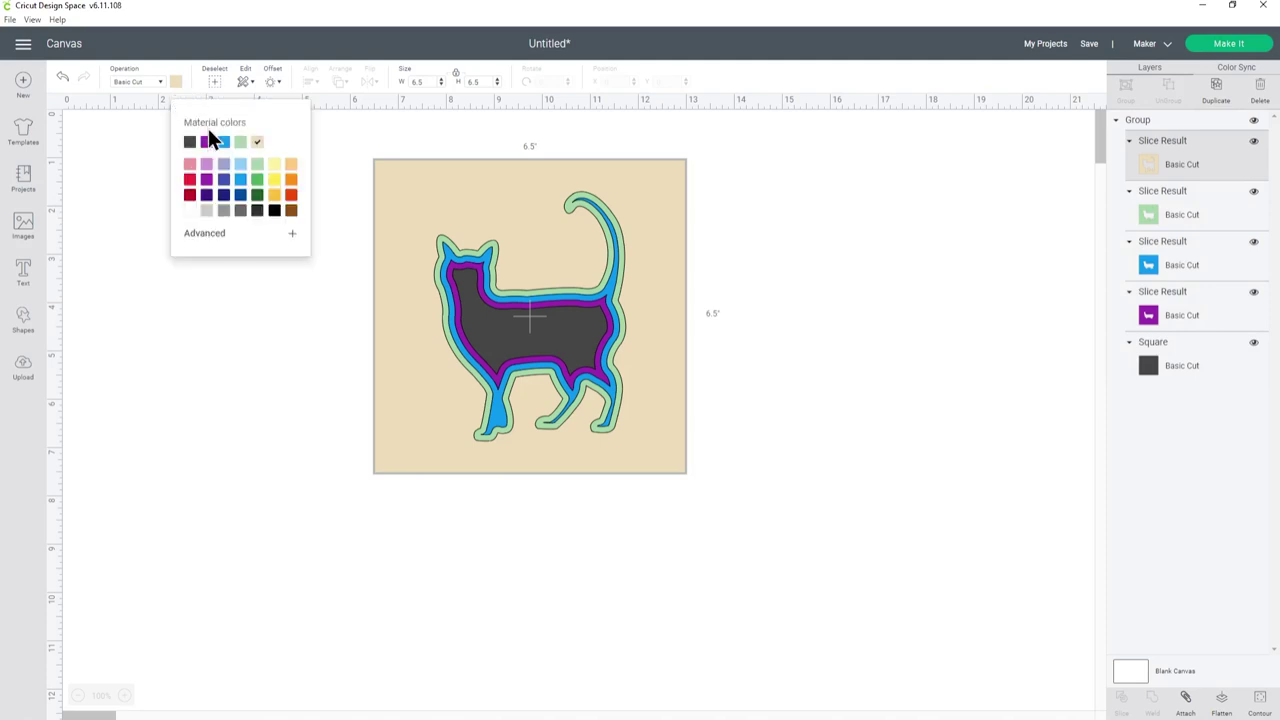
click(190, 210)
click(1145, 222)
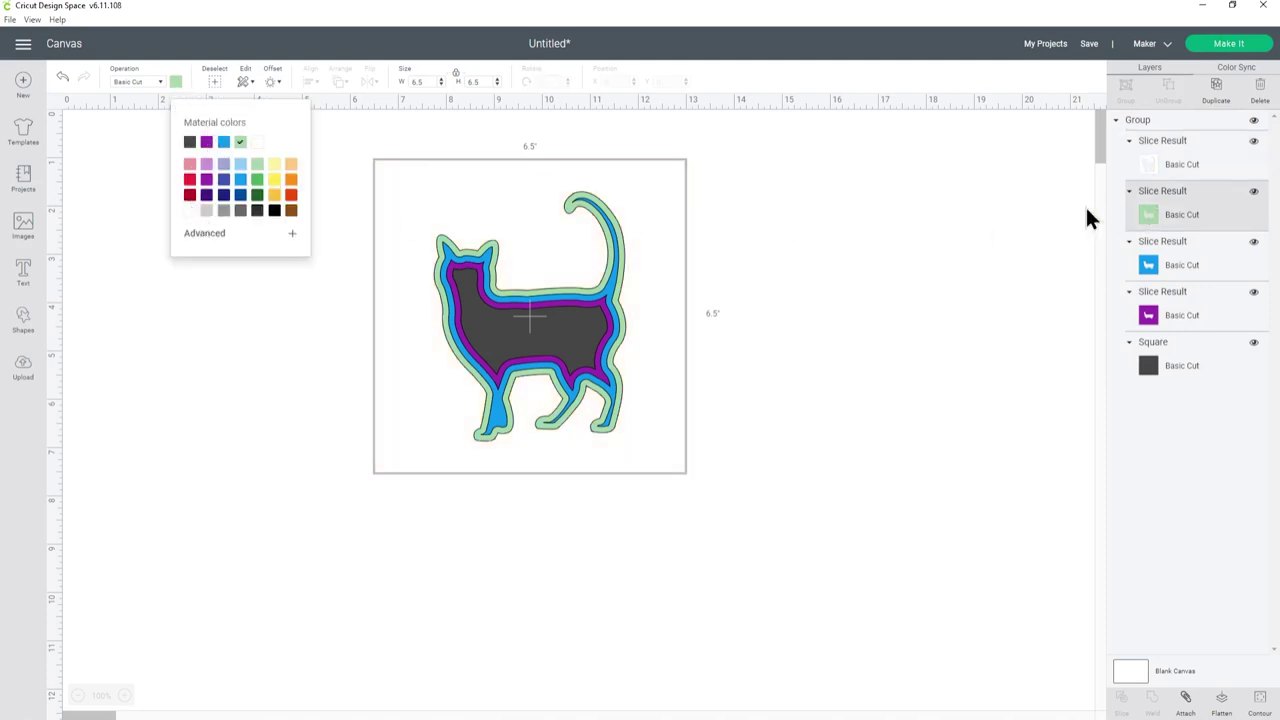
click(241, 165)
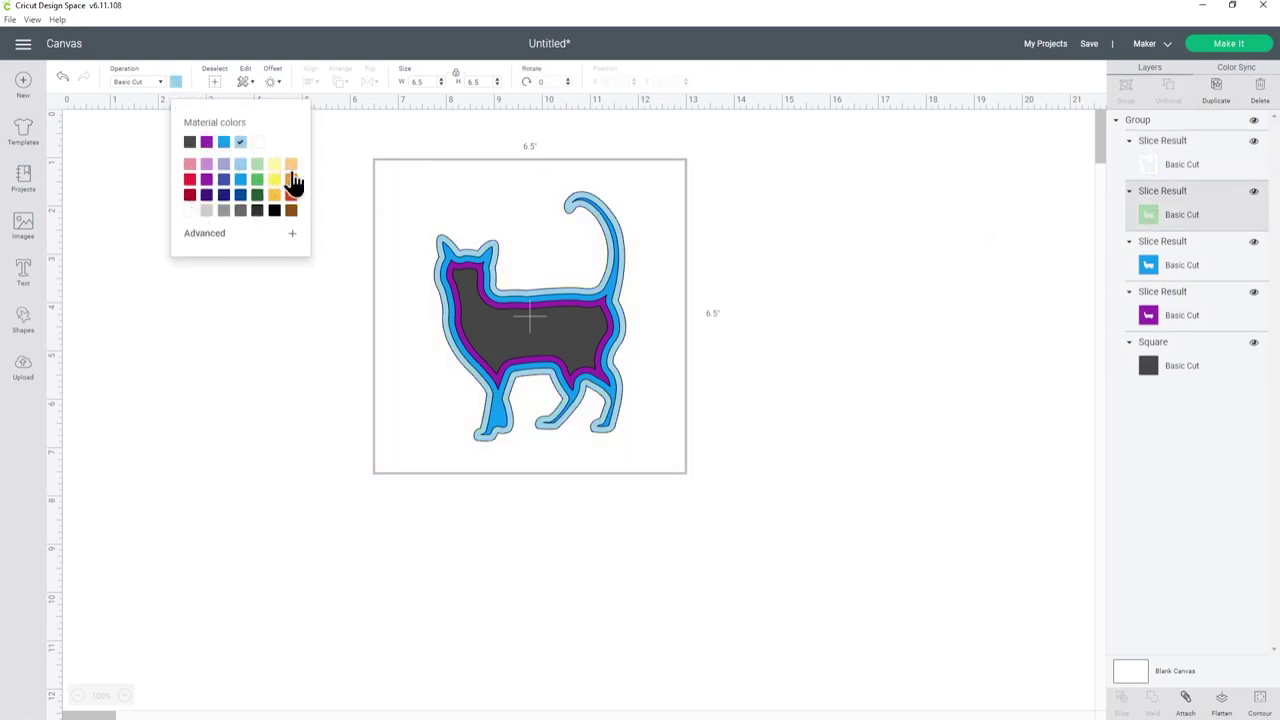
Recolour the purple cut-out layer dark blue.
click(1160, 262)
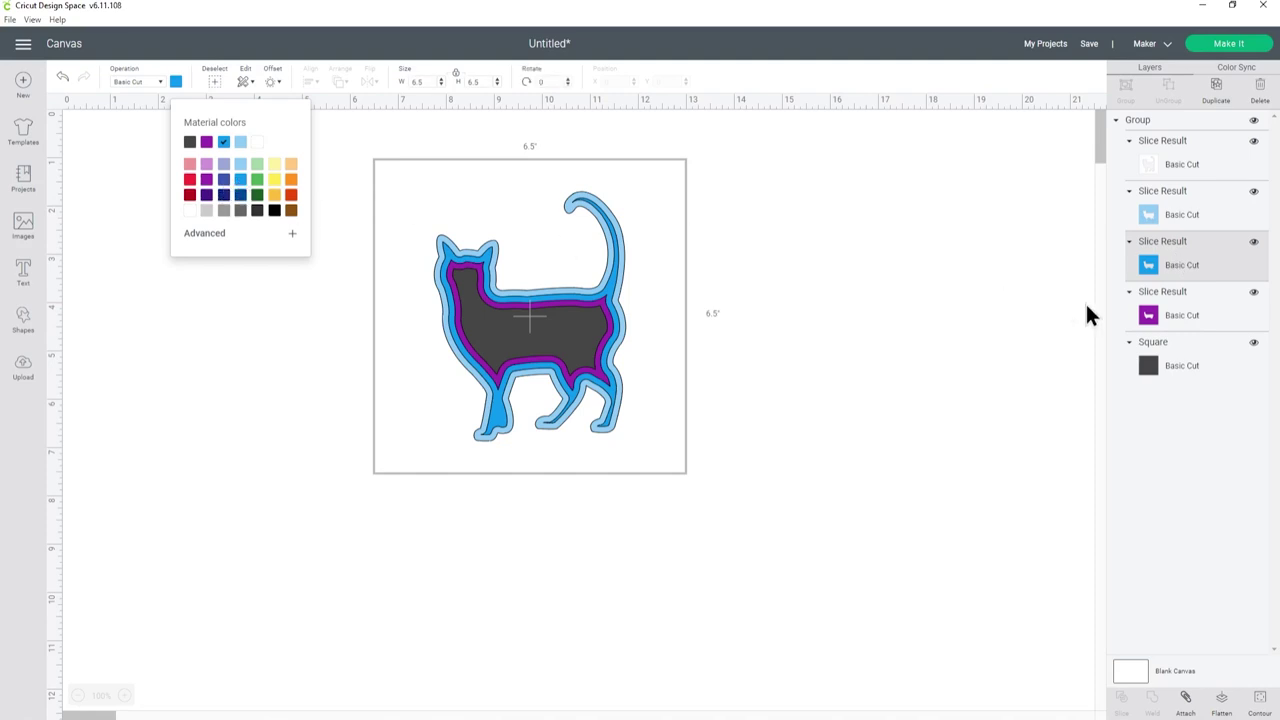
click(1162, 314)
click(240, 194)
Recolour the dark grey base square with the custom navy #0b2d62.
click(1155, 362)
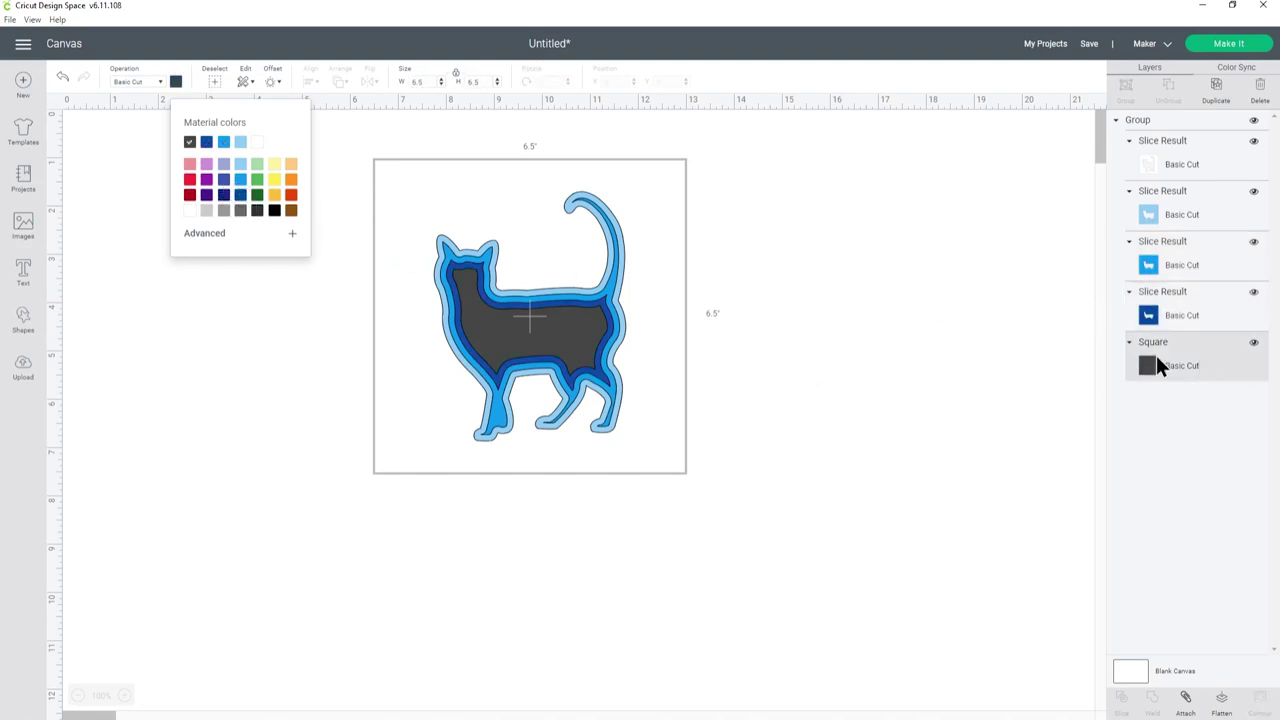
click(240, 194)
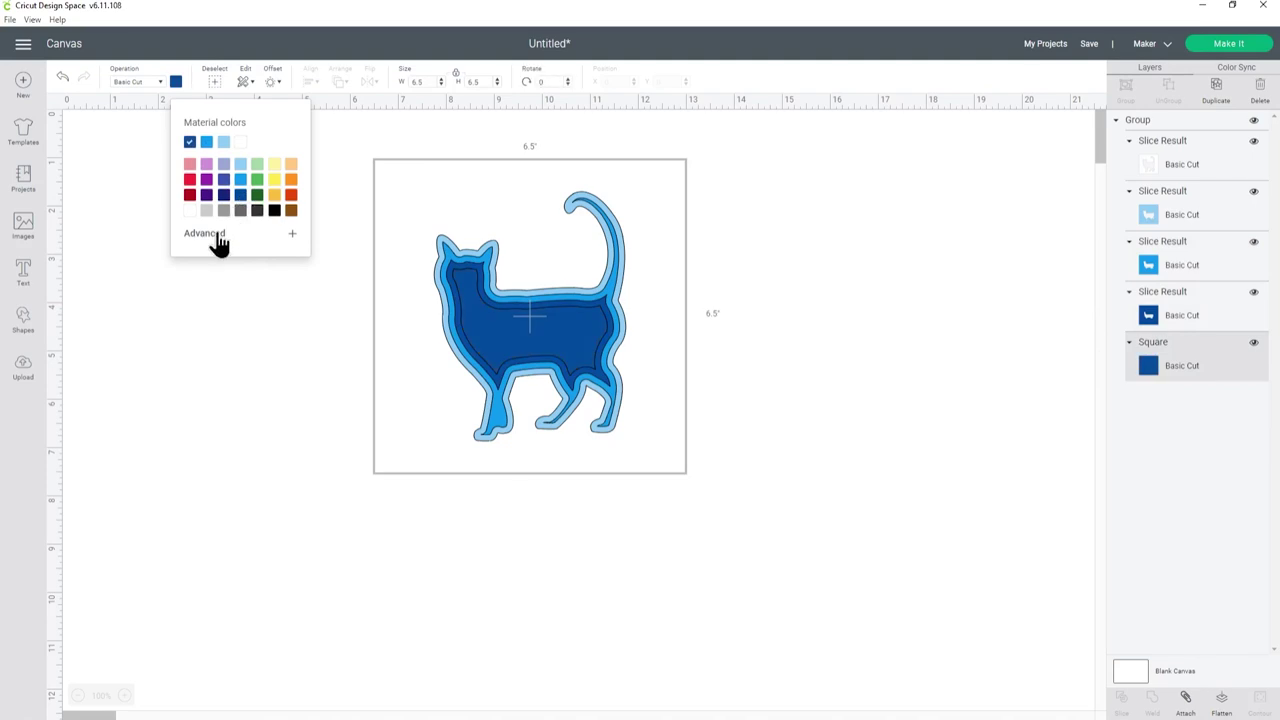
click(211, 234)
click(286, 309)
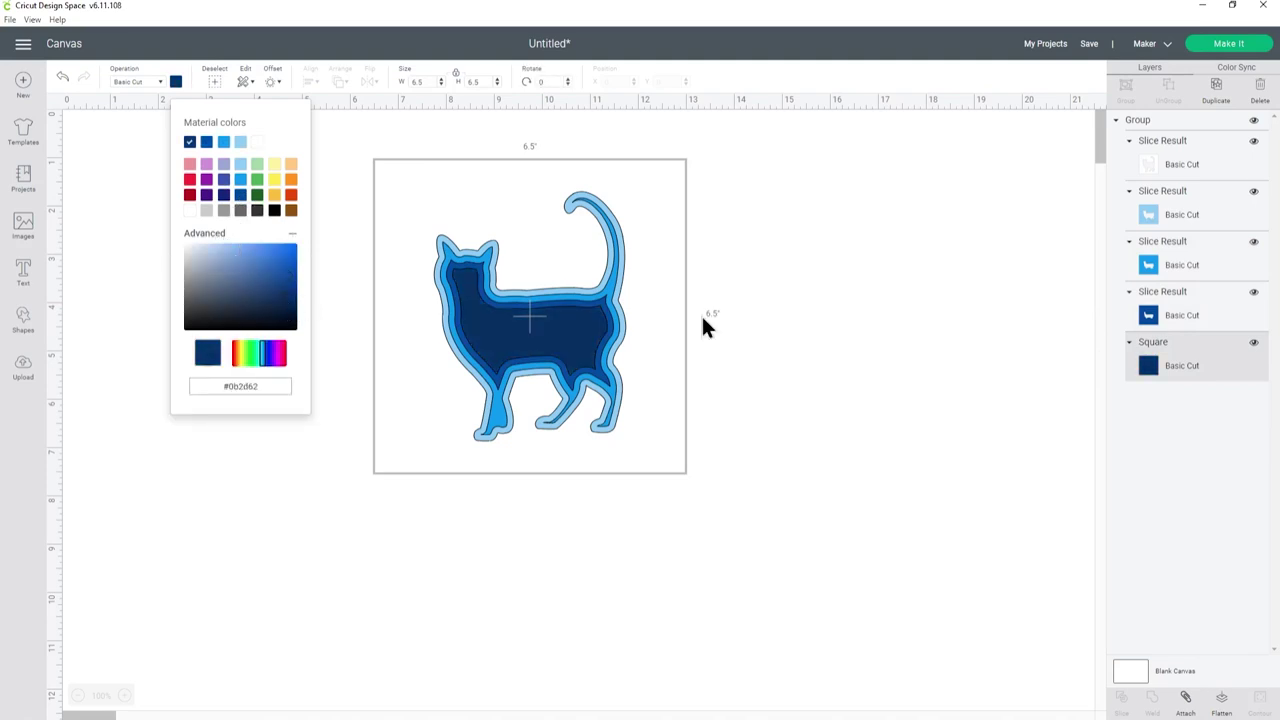
click(818, 322)
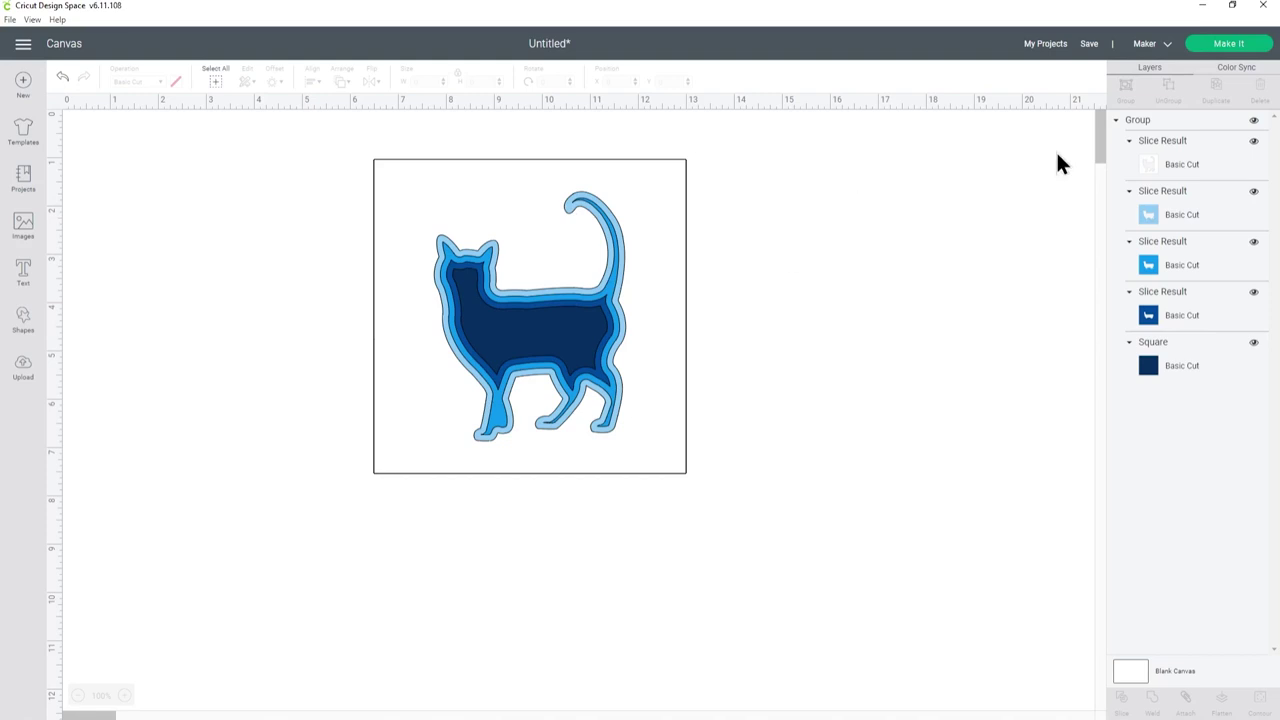
Send the design to cut preparation and look over mats 2 and 3.
click(1232, 44)
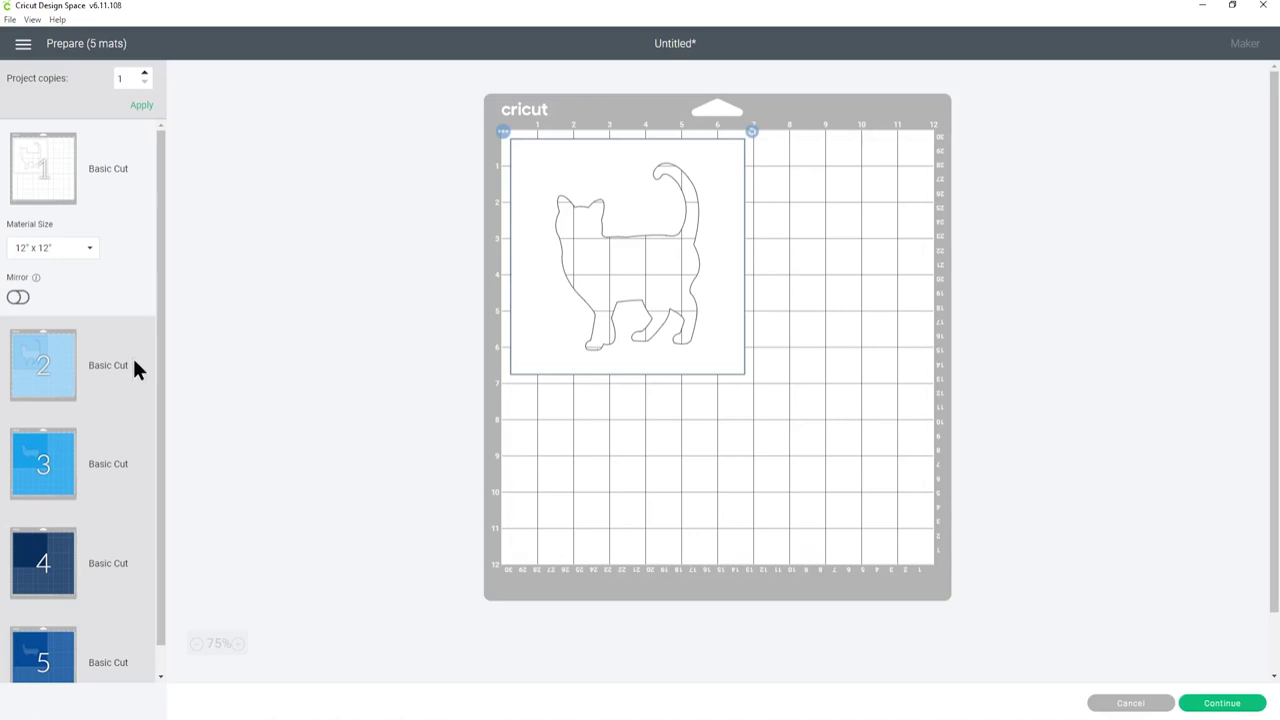
click(130, 366)
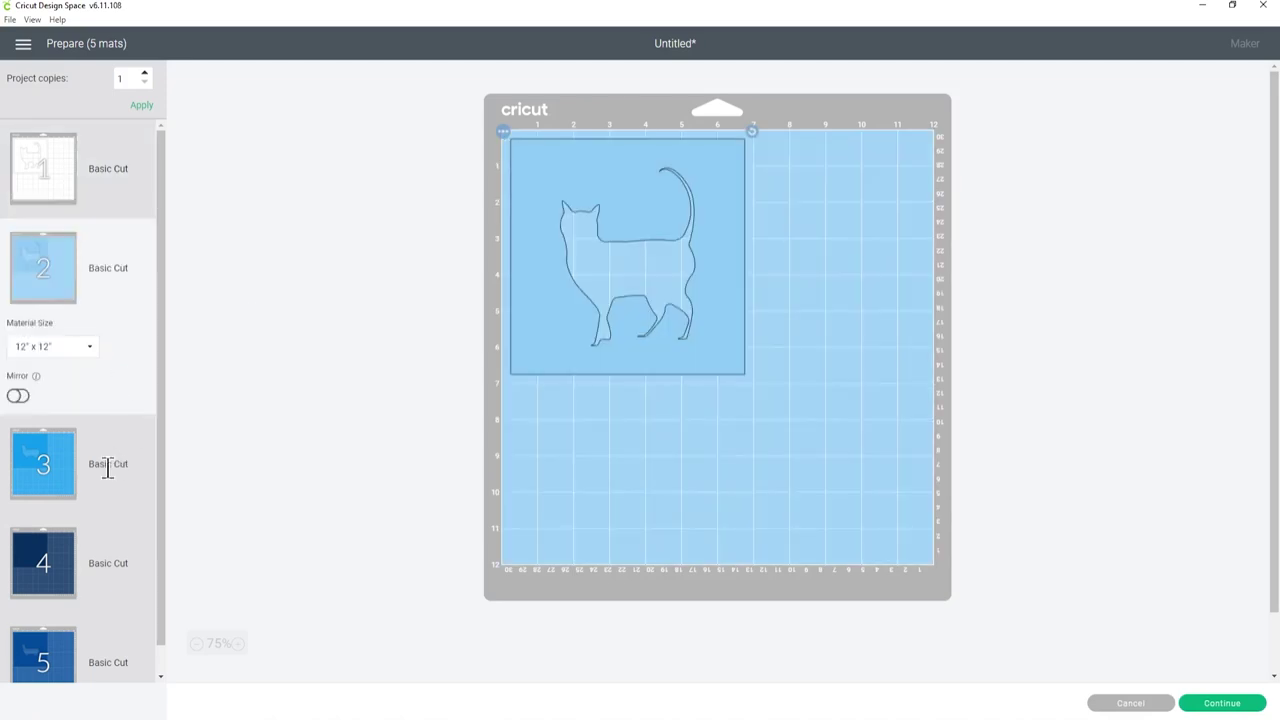
click(106, 466)
Set the material size of mats 1 and 2 to 8.3" x 11.7" (A4).
click(88, 176)
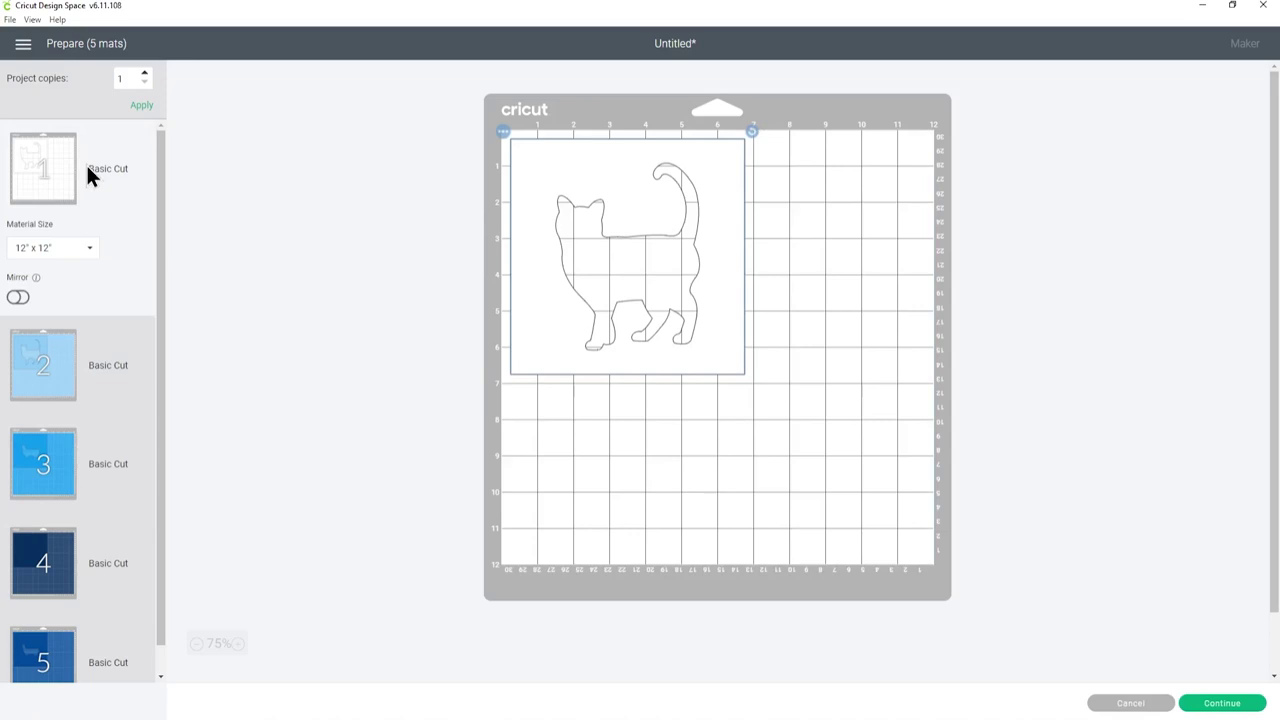
click(90, 252)
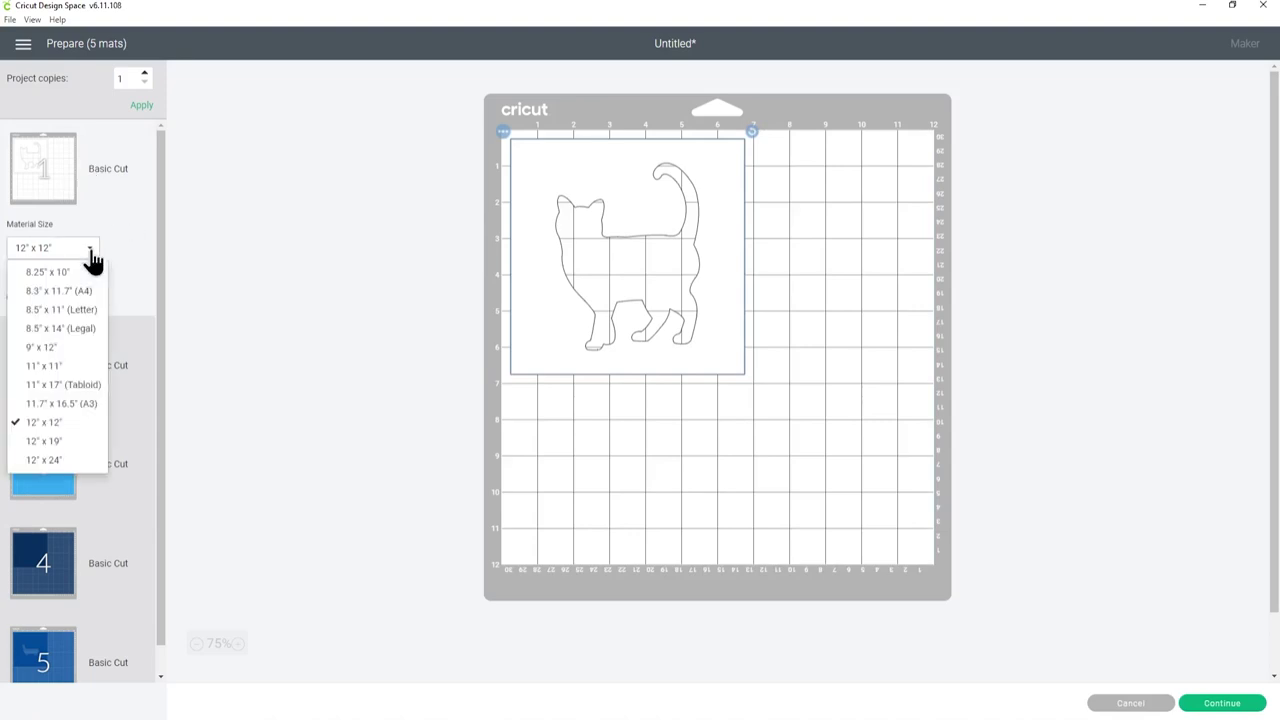
click(96, 293)
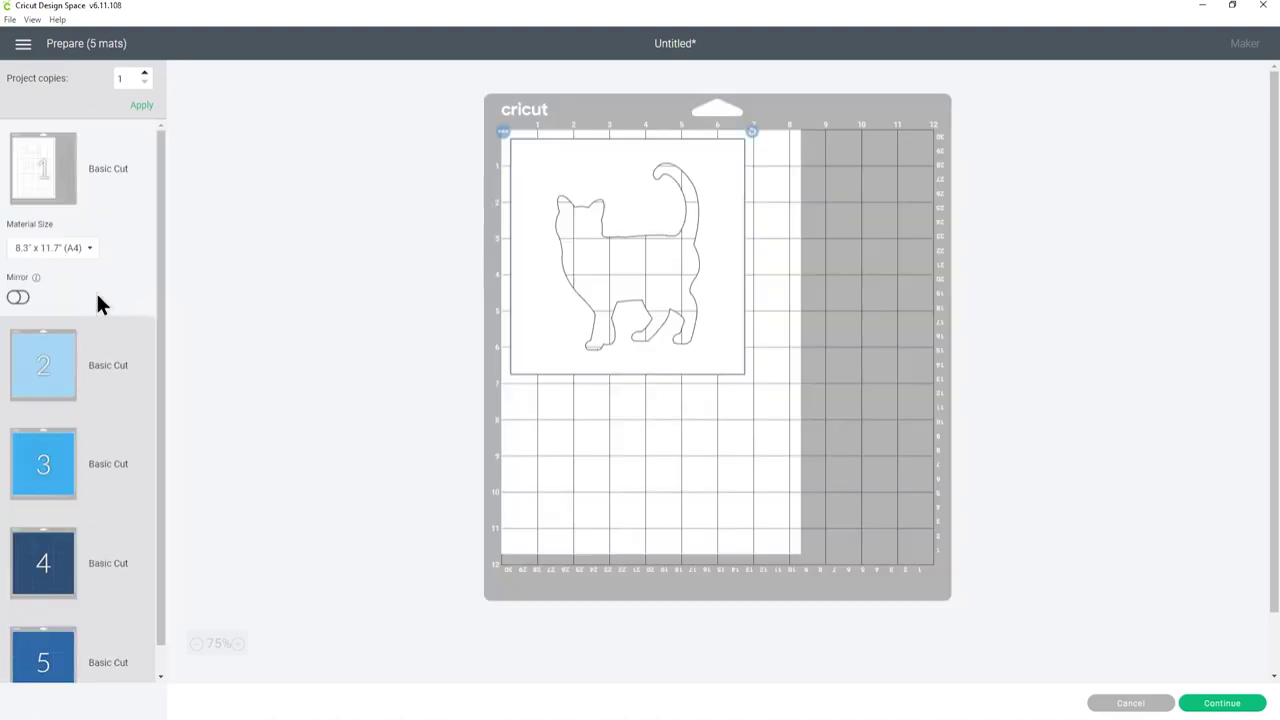
click(97, 360)
click(86, 352)
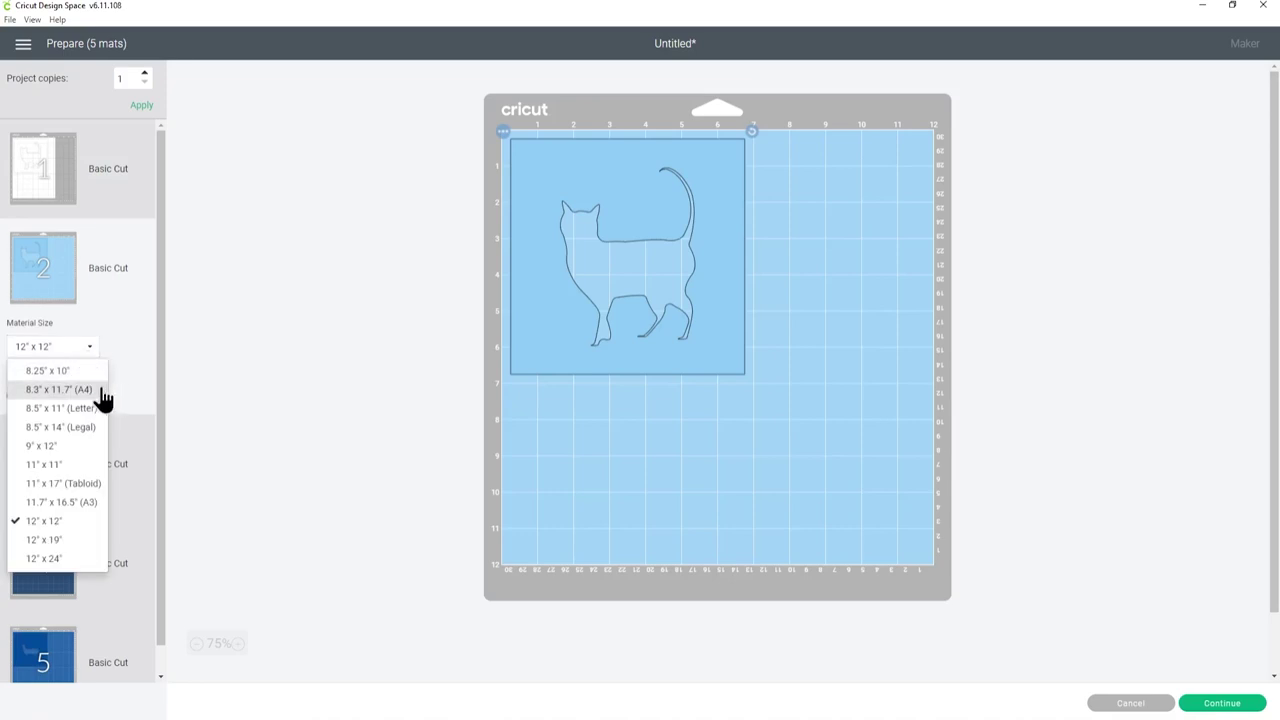
click(103, 396)
Set the material size of mats 3, 4 and 5 to 8.3" x 11.7" (A4).
click(123, 419)
click(88, 427)
click(104, 462)
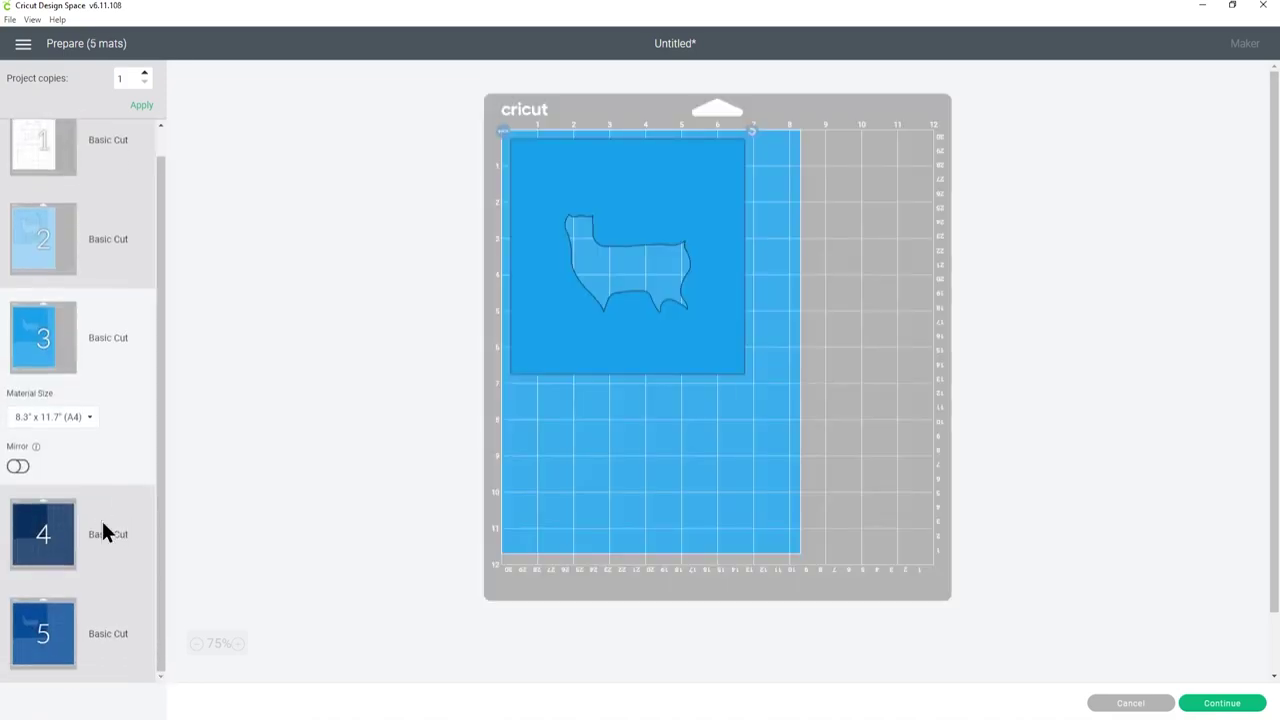
click(103, 524)
click(86, 518)
click(91, 555)
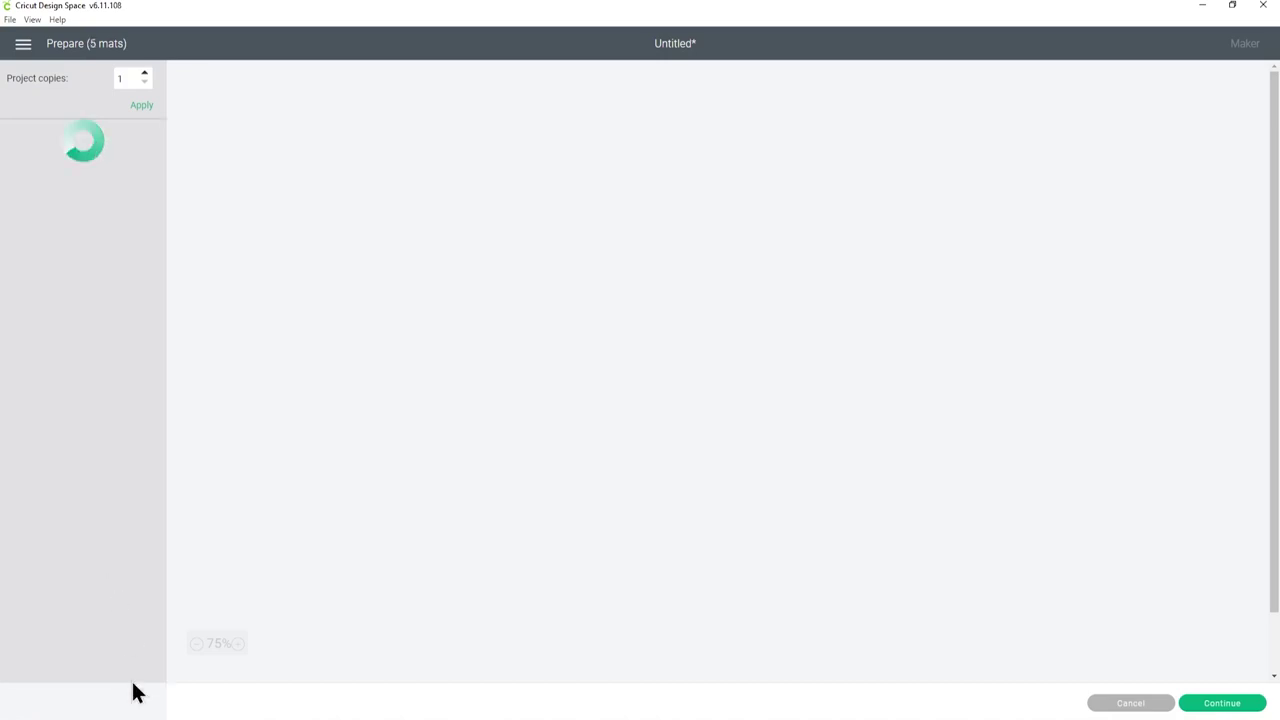
click(103, 620)
click(82, 615)
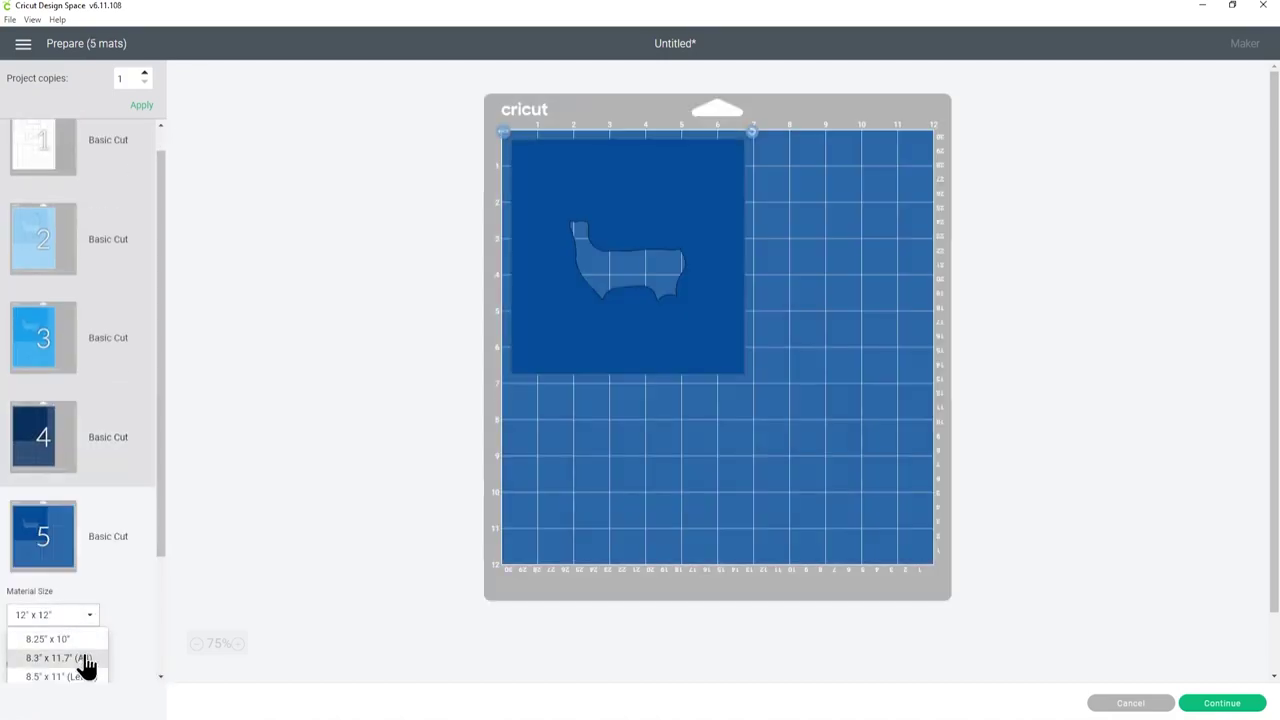
click(86, 660)
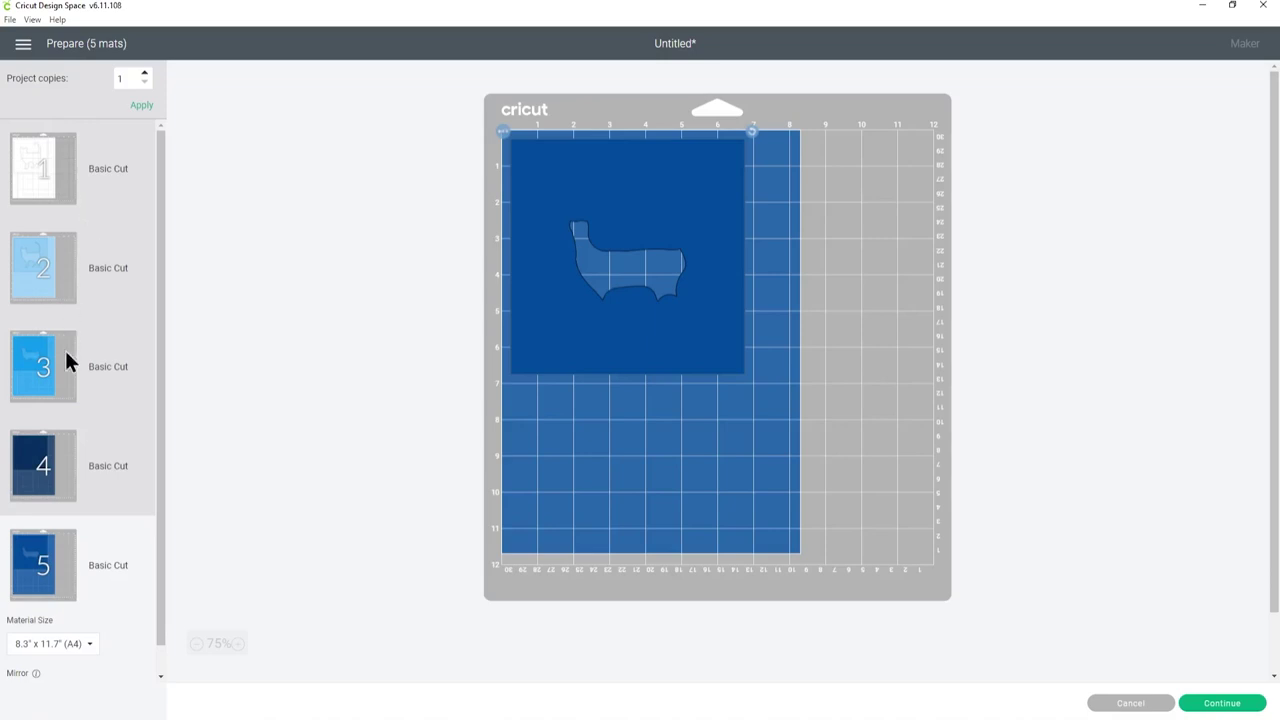
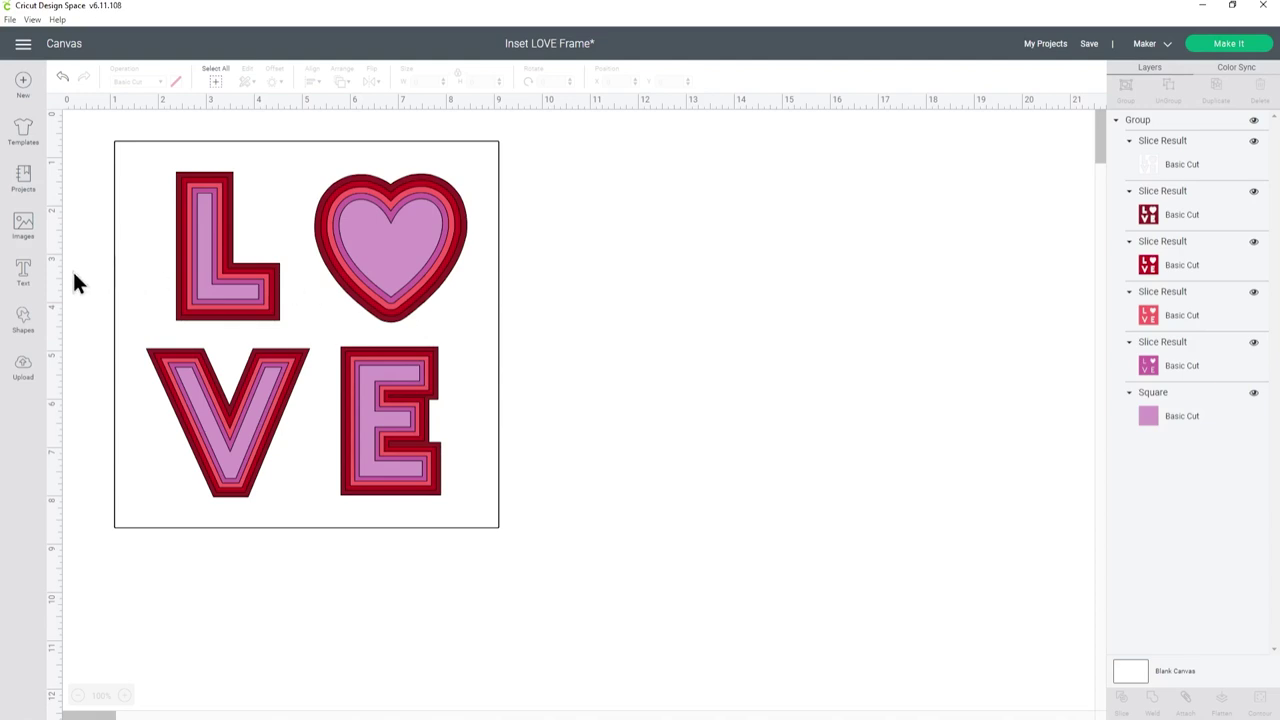
Add the text letter "S" to the canvas, move it clear of the LOVE design, and hide the LOVE group.
click(23, 272)
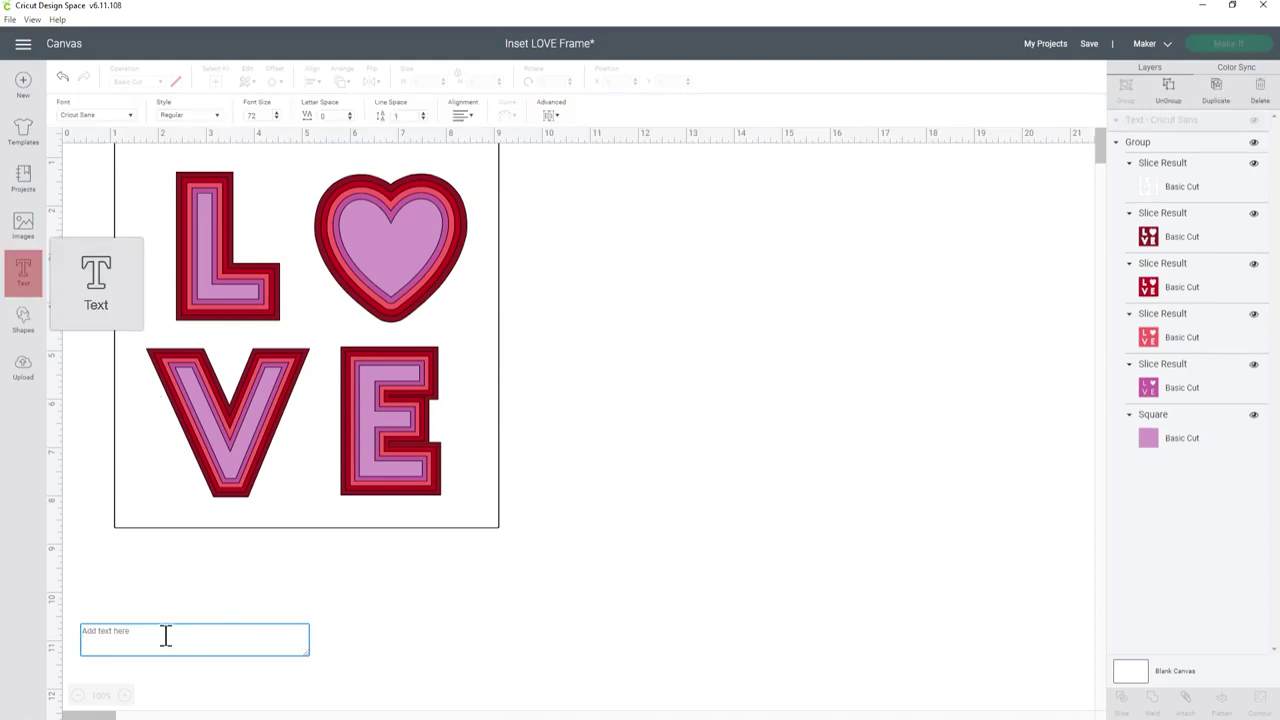
text(S)
click(250, 200)
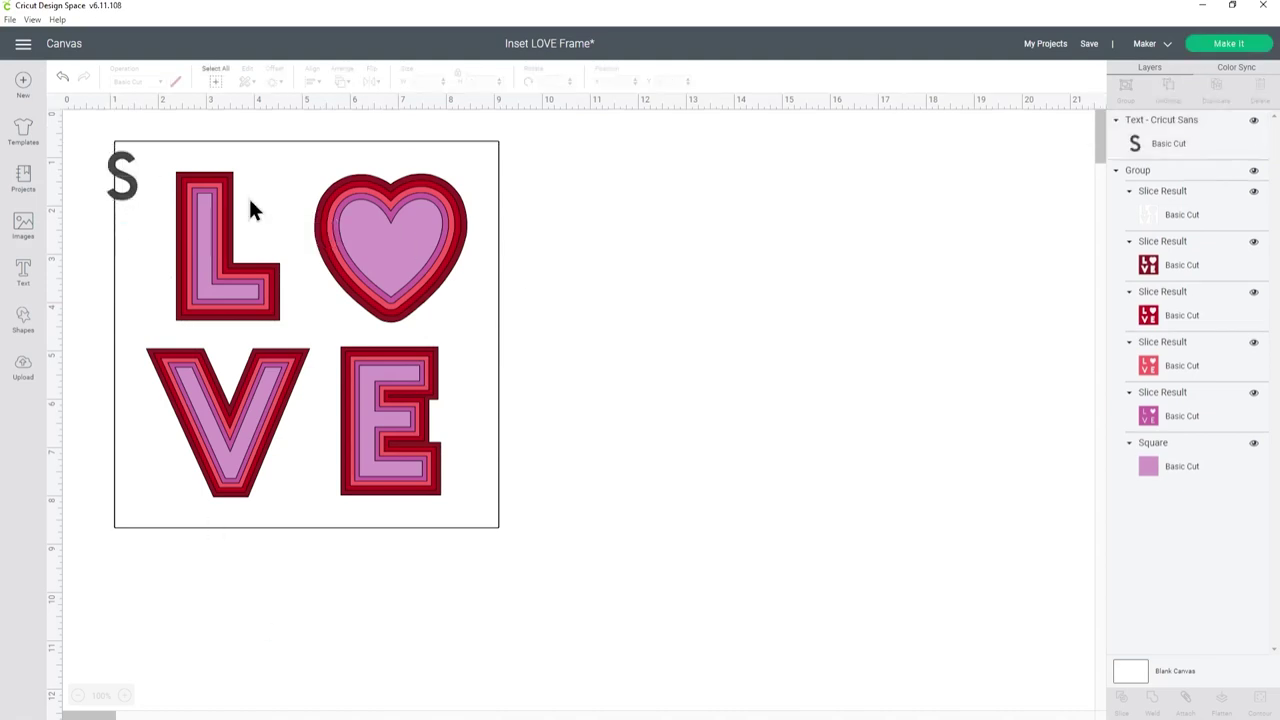
drag(120, 178, 648, 252)
click(380, 262)
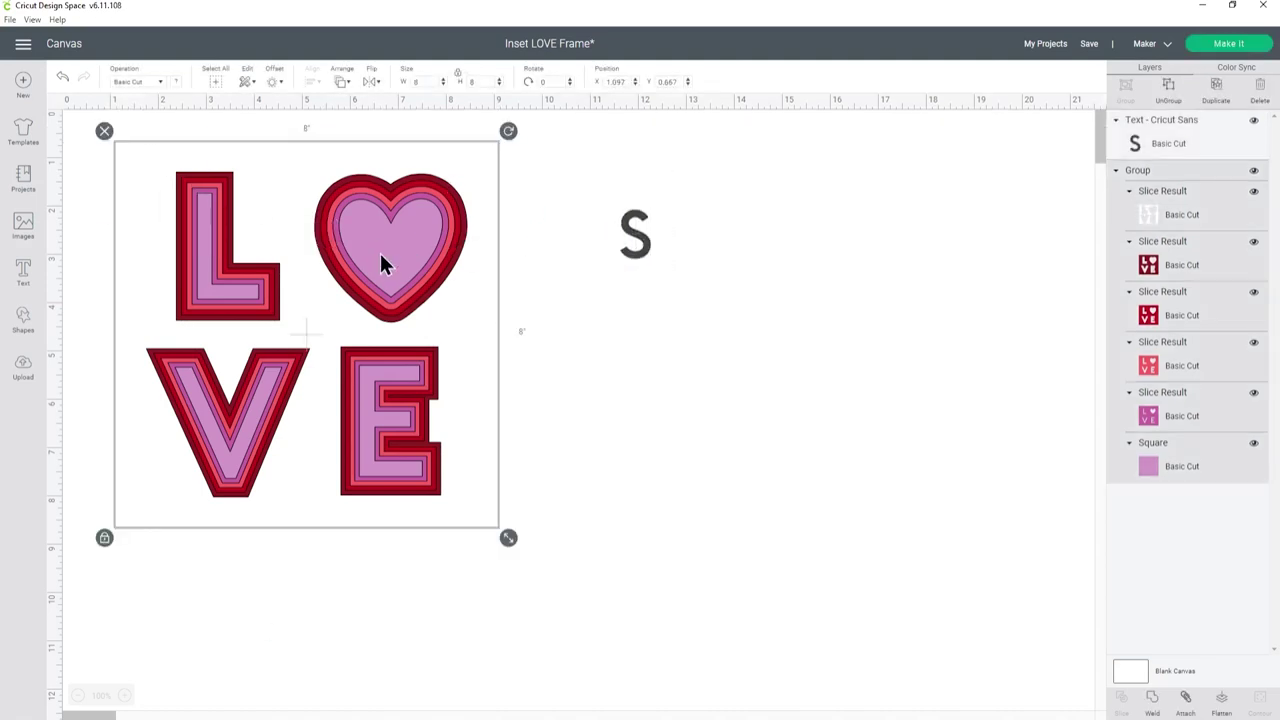
click(1253, 170)
Enlarge the letter S proportionally to about 3.8" wide by 6.2" high and place it in open canvas space.
click(632, 238)
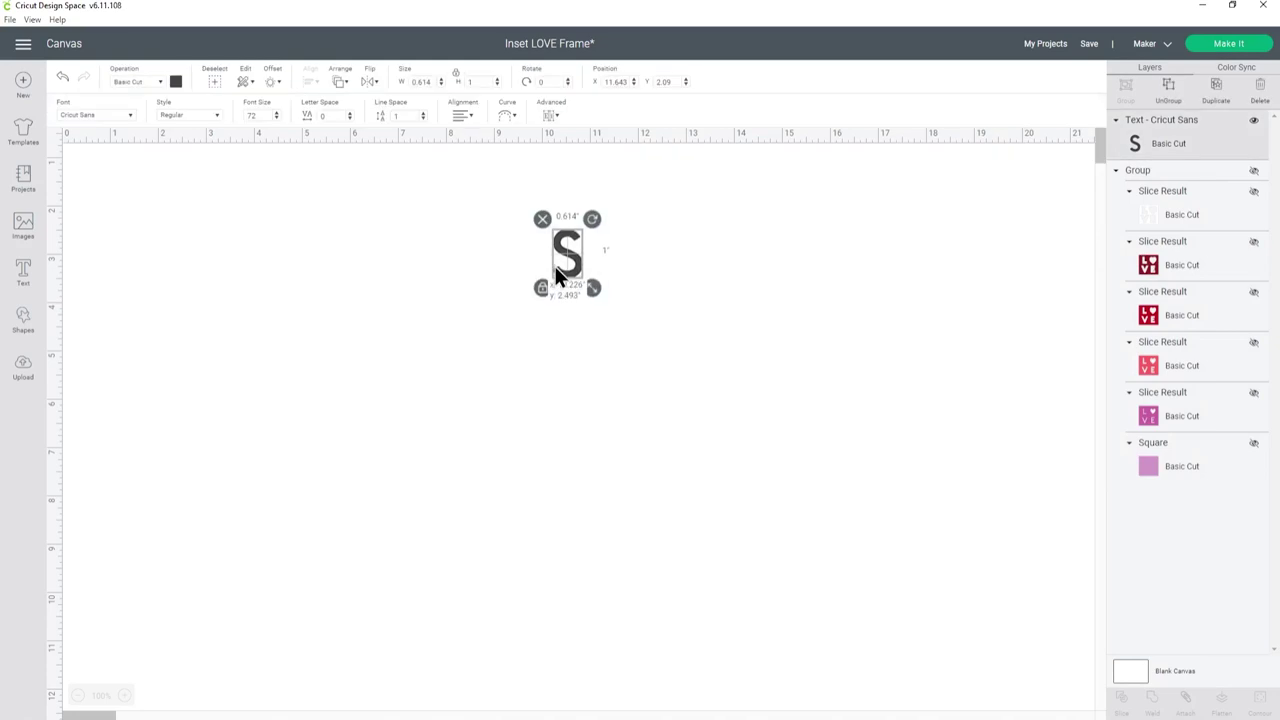
drag(560, 291, 654, 443)
drag(603, 371, 492, 376)
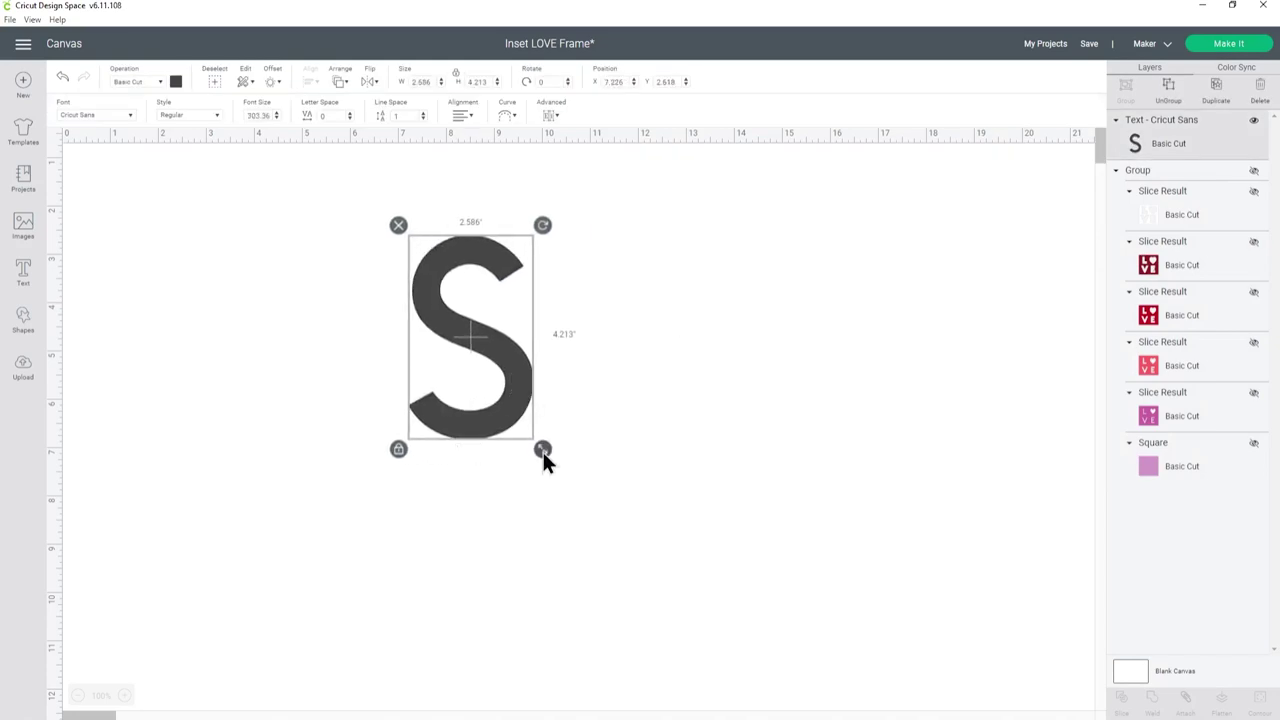
drag(543, 450, 604, 527)
drag(545, 472, 503, 471)
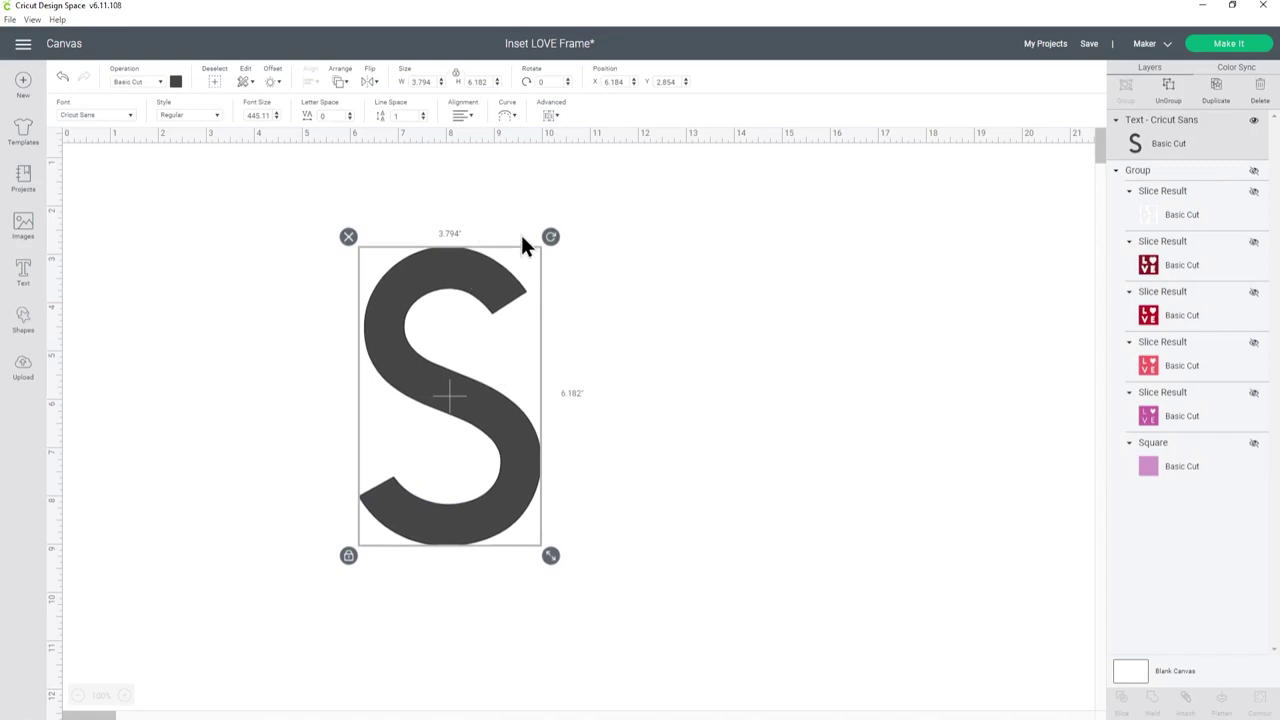
Create a 0.2 in offset with square corners around the letter S and recolour it light periwinkle blue.
click(271, 81)
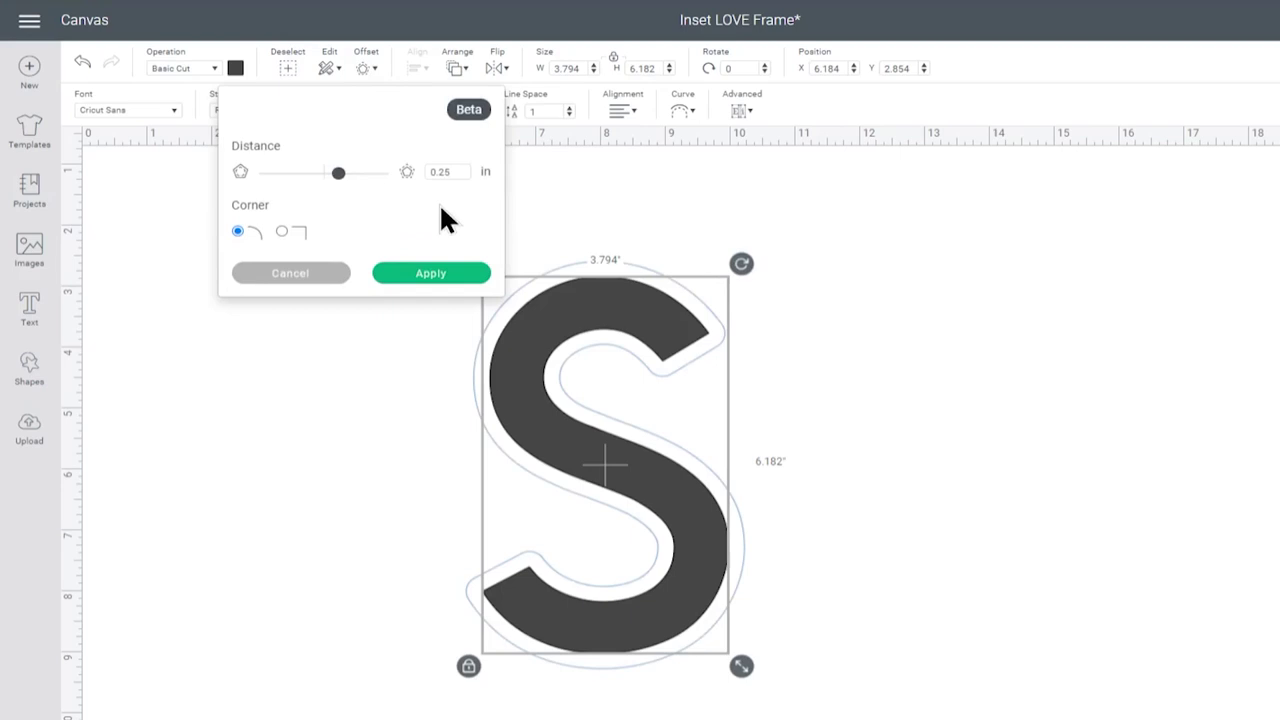
click(282, 232)
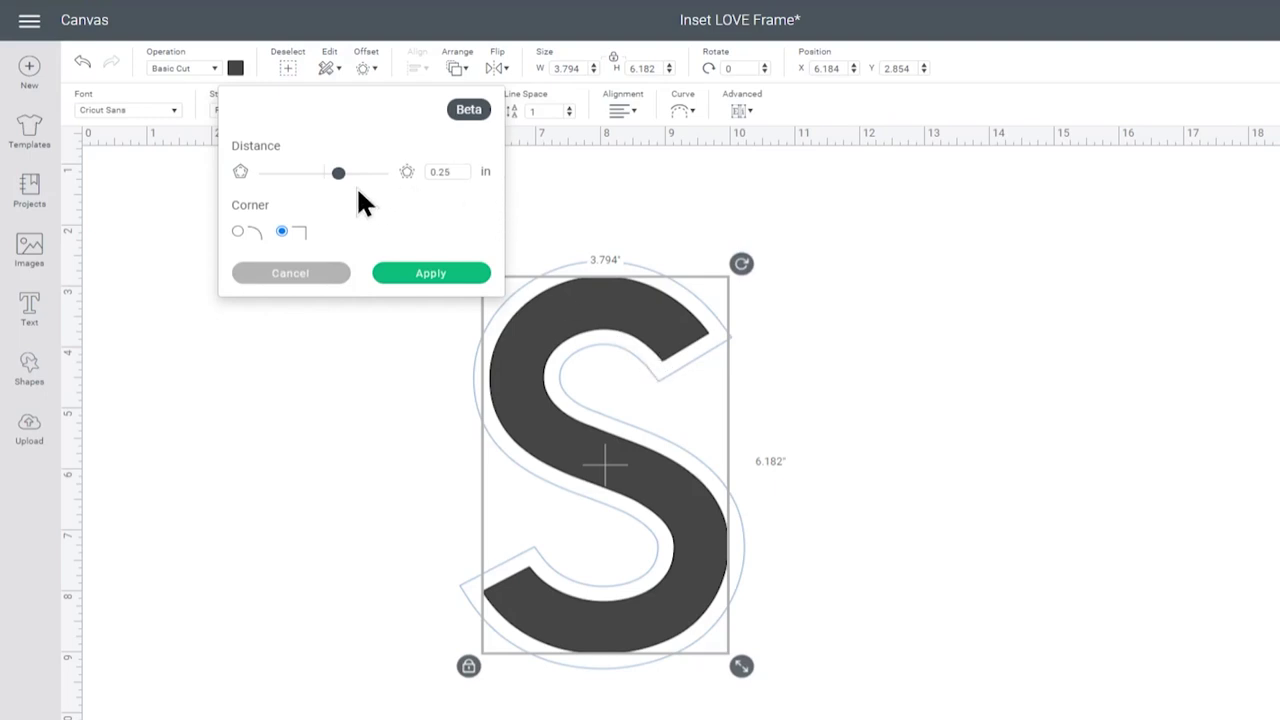
click(460, 172)
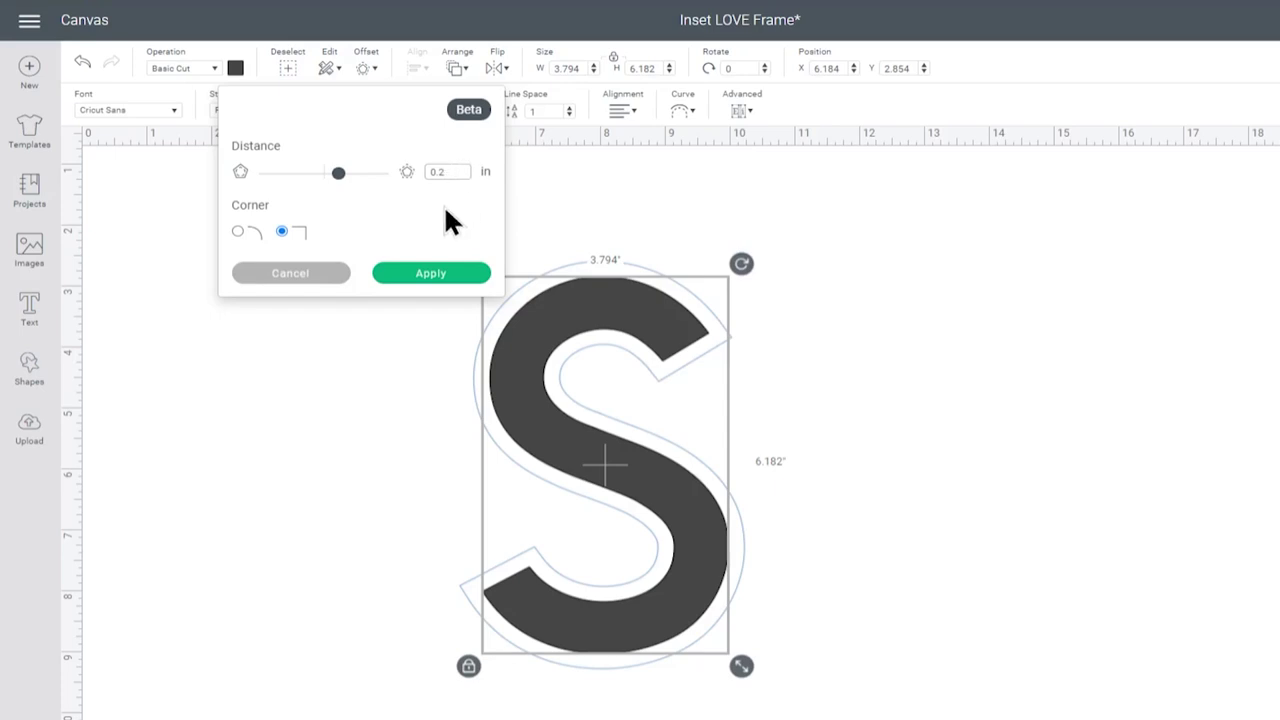
key(BackSpace)
key(BackSpace)
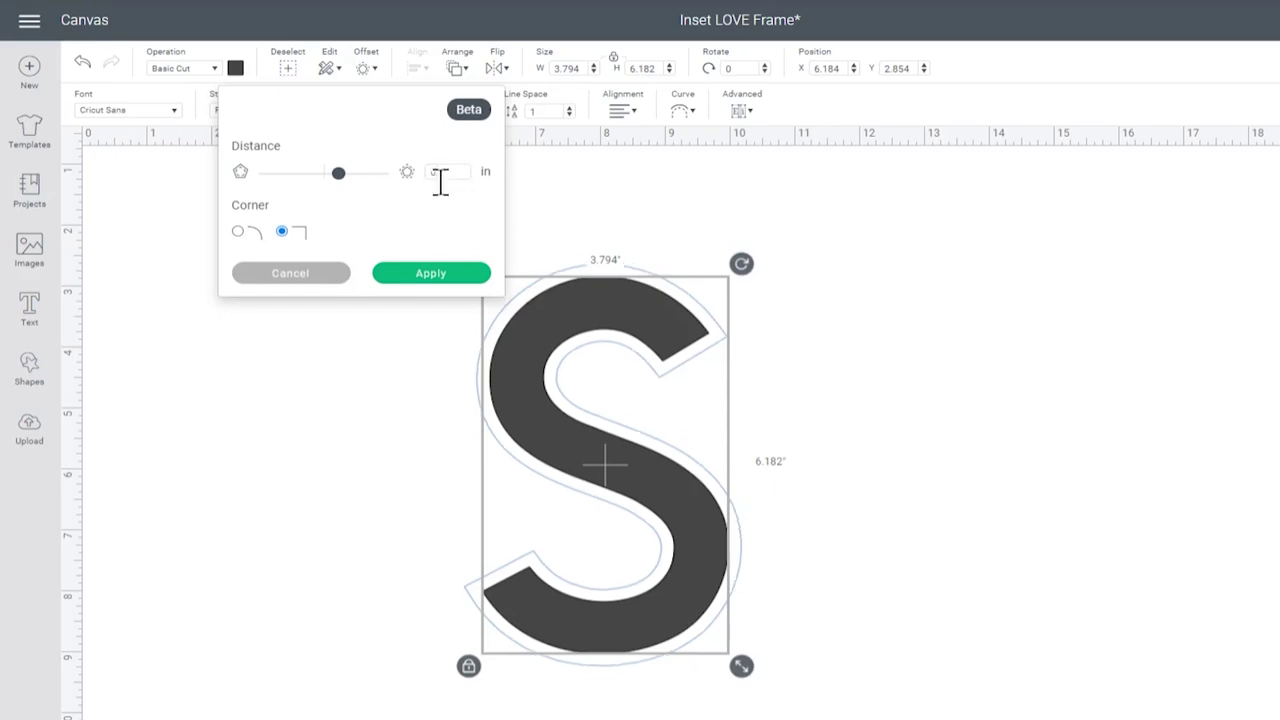
click(428, 271)
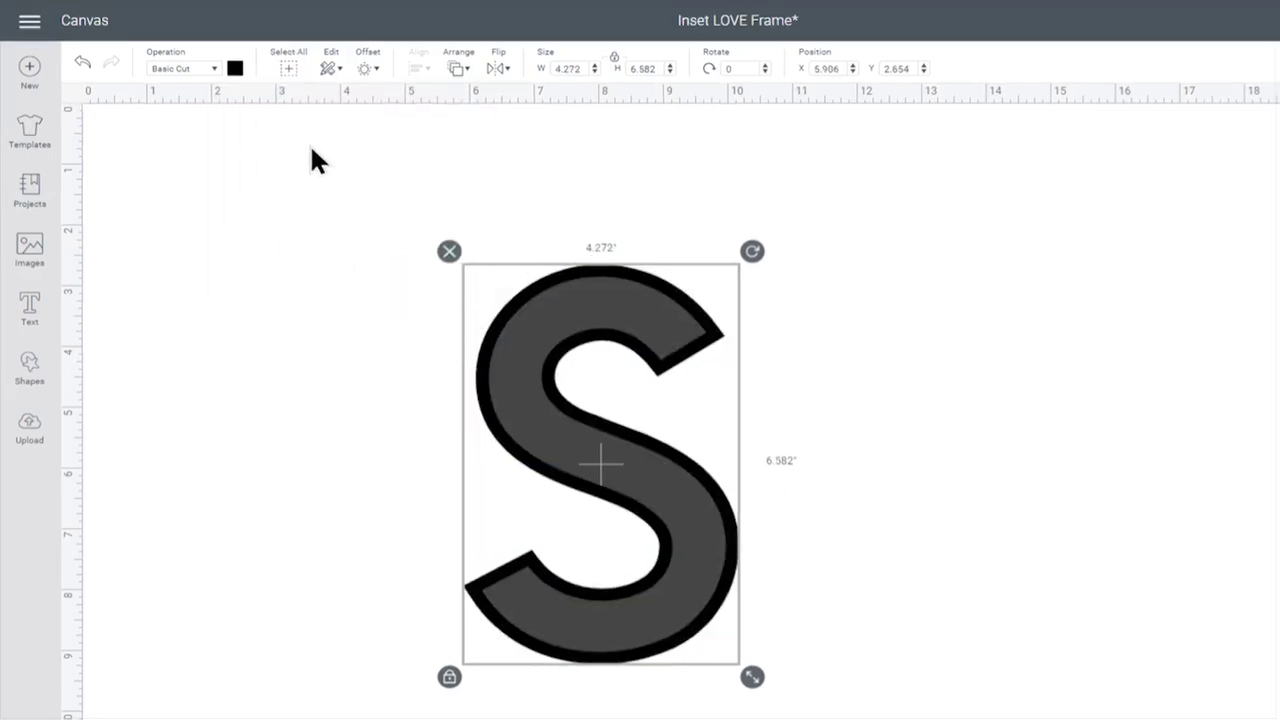
click(235, 68)
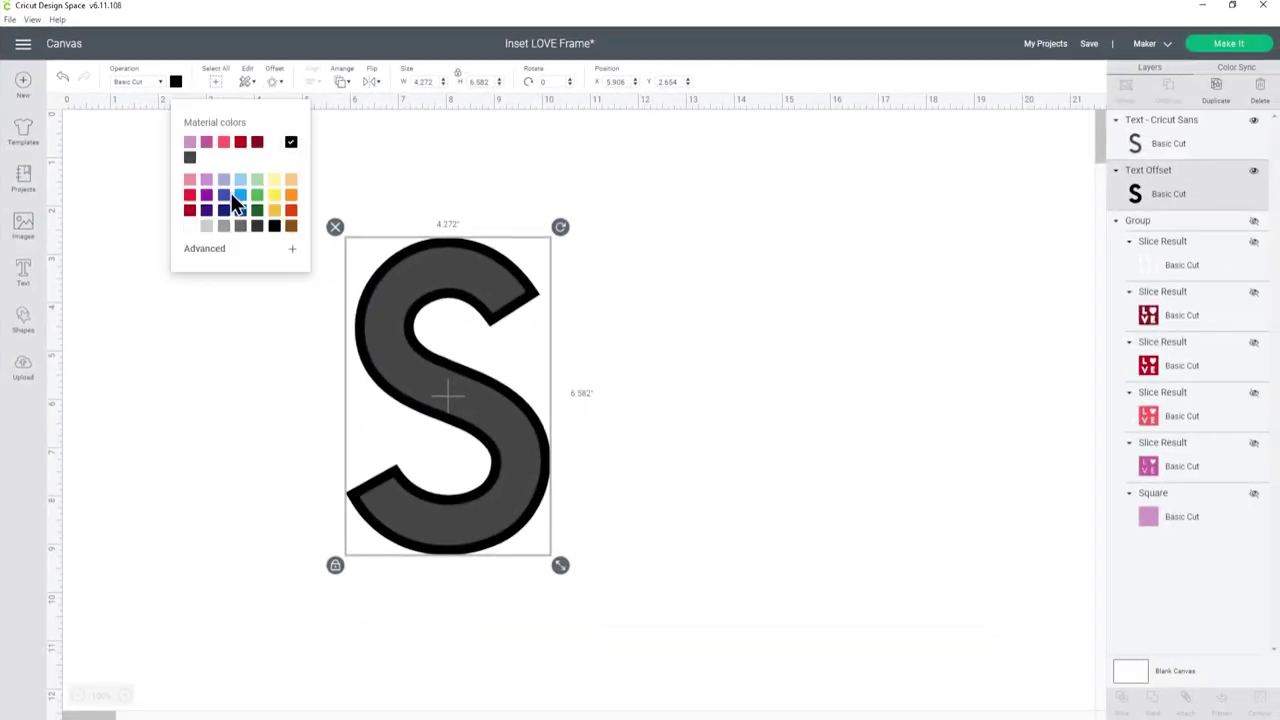
click(224, 181)
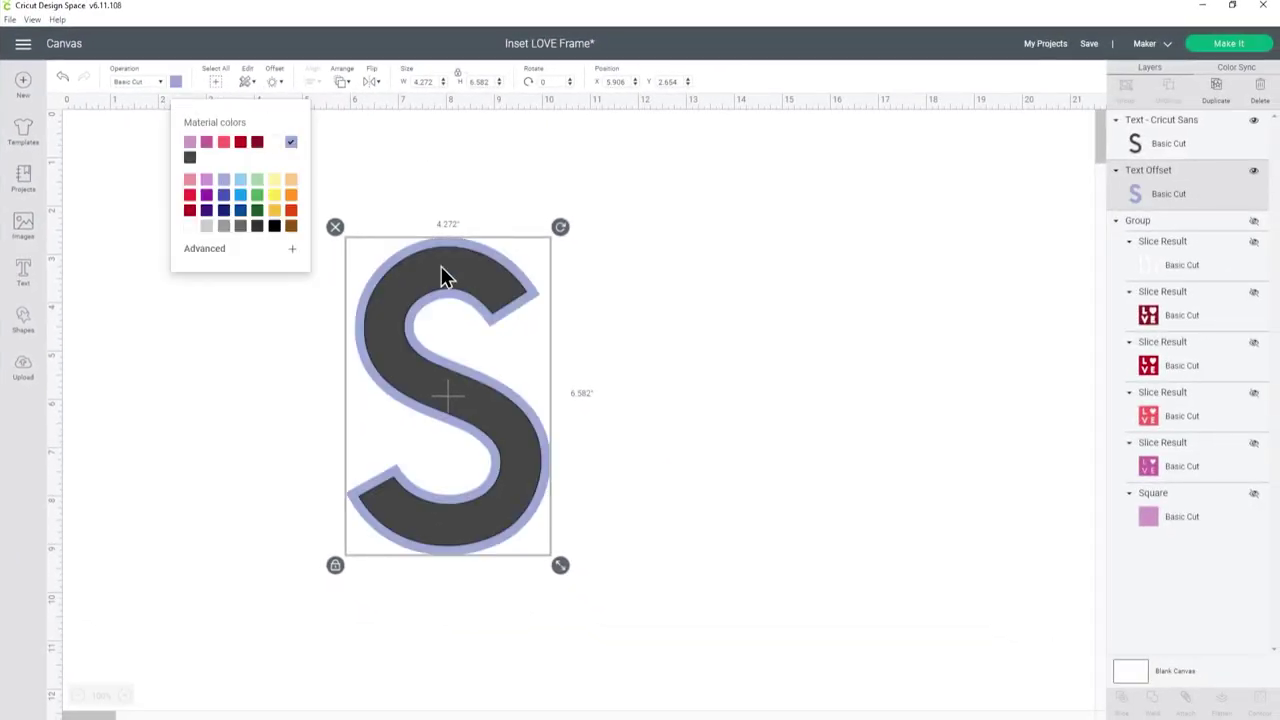
Create a second 0.2 in square-cornered offset around the periwinkle outline and recolour it red.
click(276, 86)
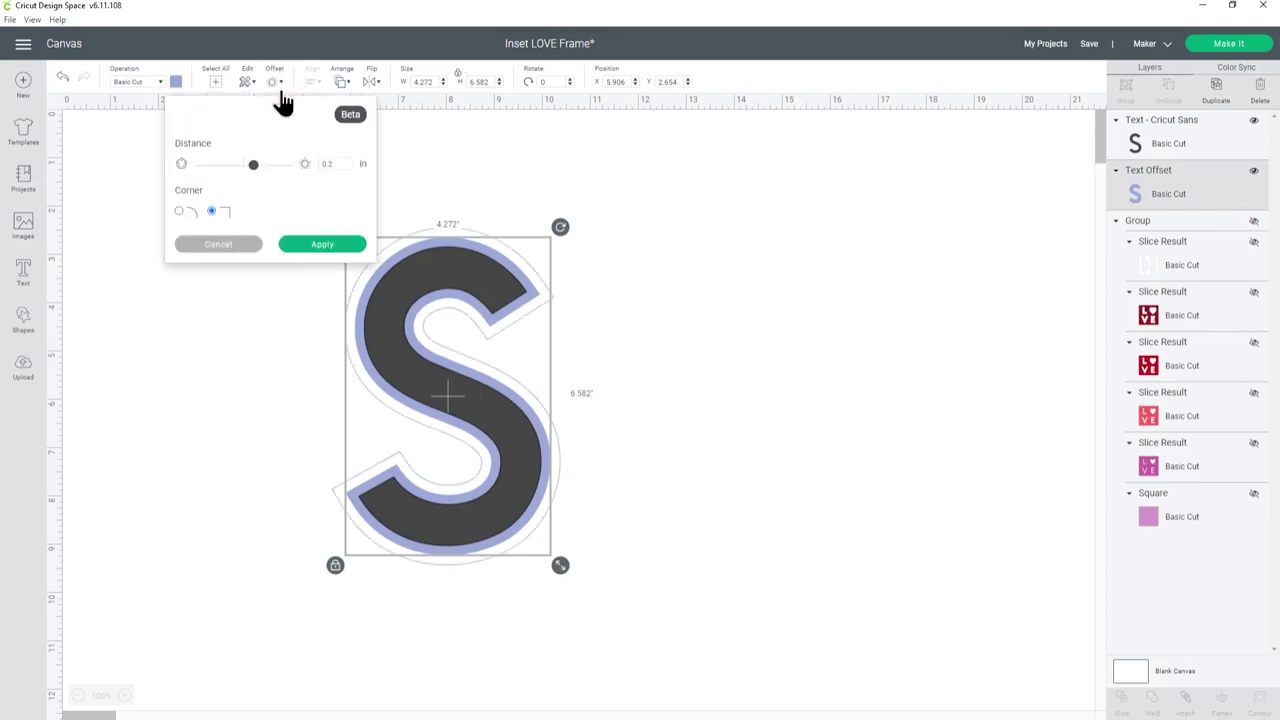
click(341, 246)
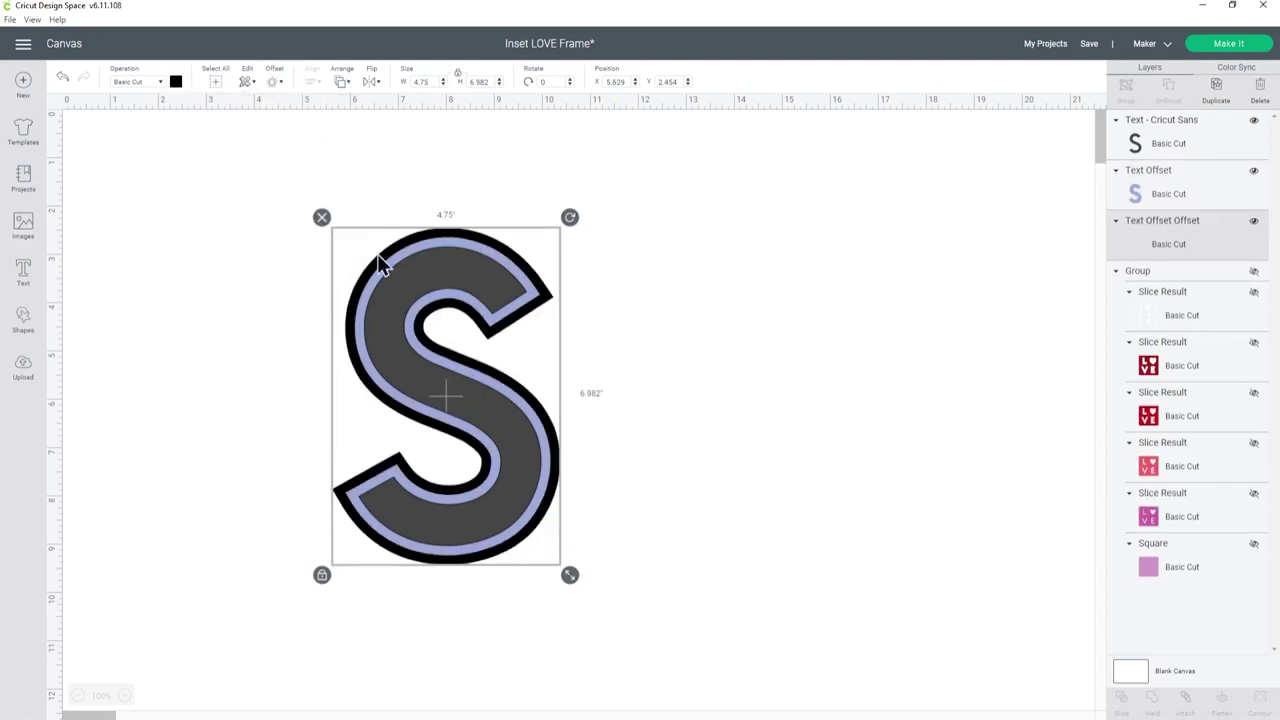
click(176, 81)
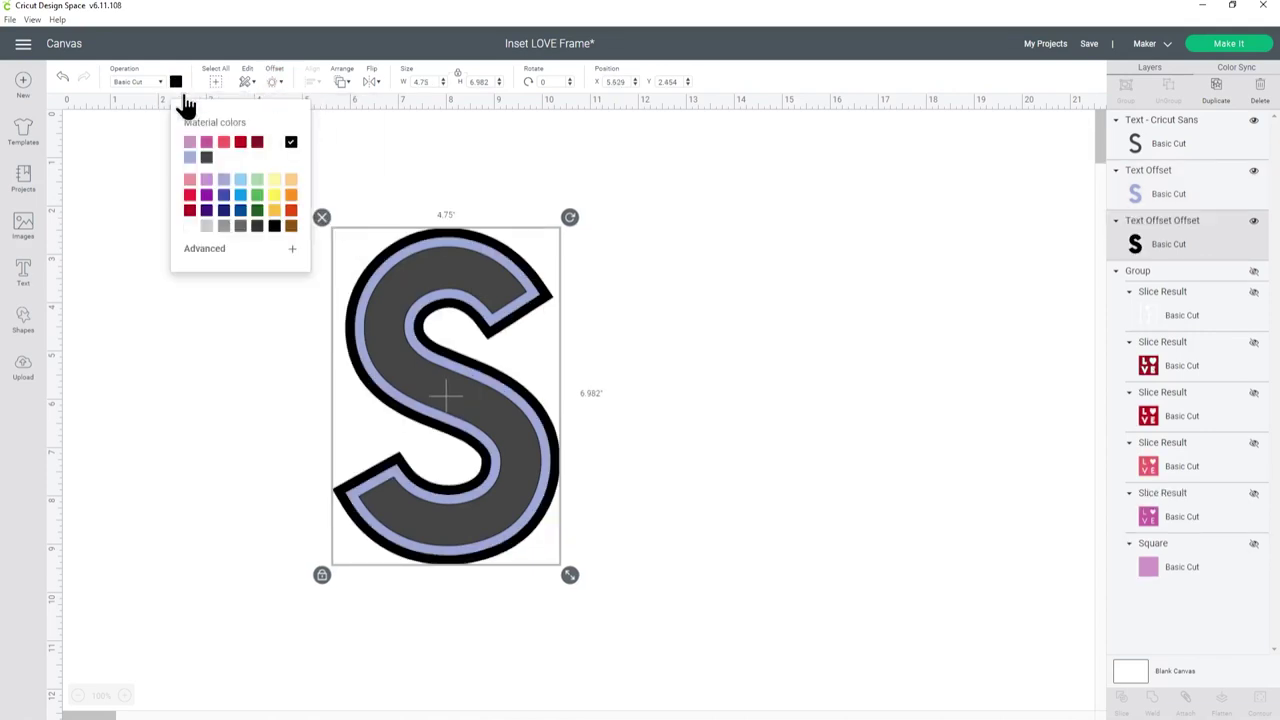
click(254, 143)
Create a third 0.2 in square-cornered offset around the red outline and recolour it yellow.
click(274, 86)
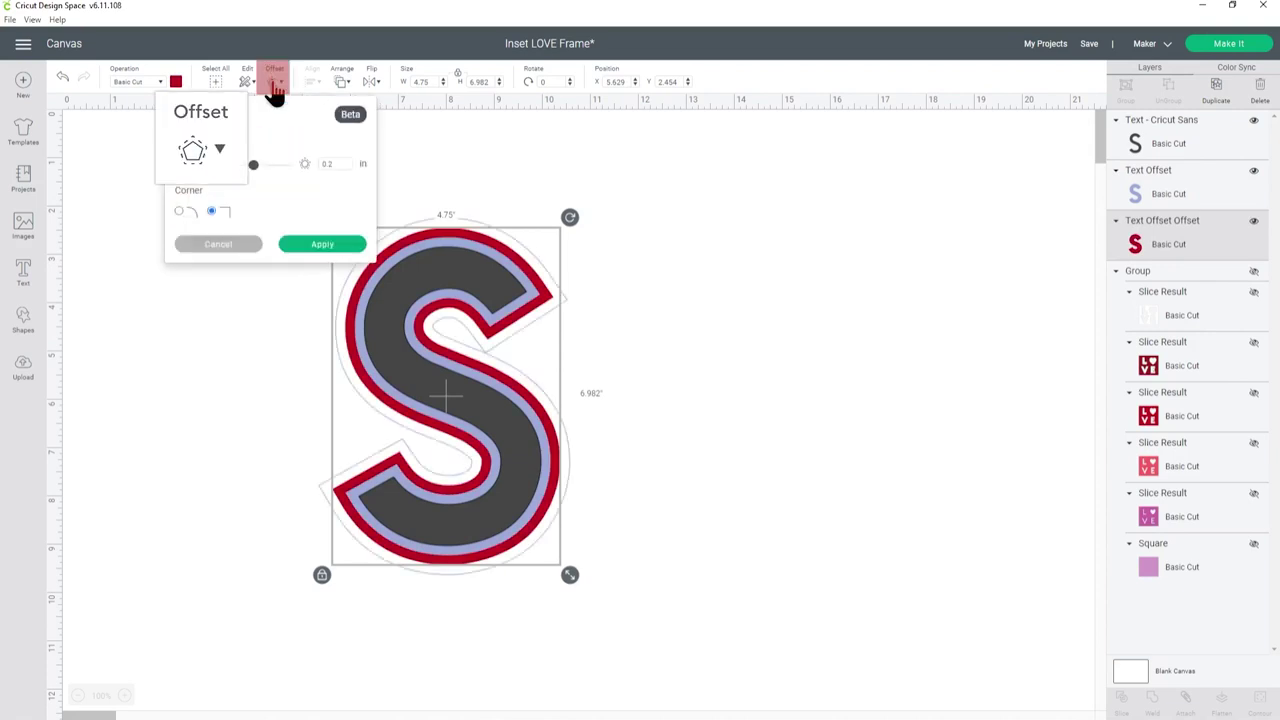
click(316, 244)
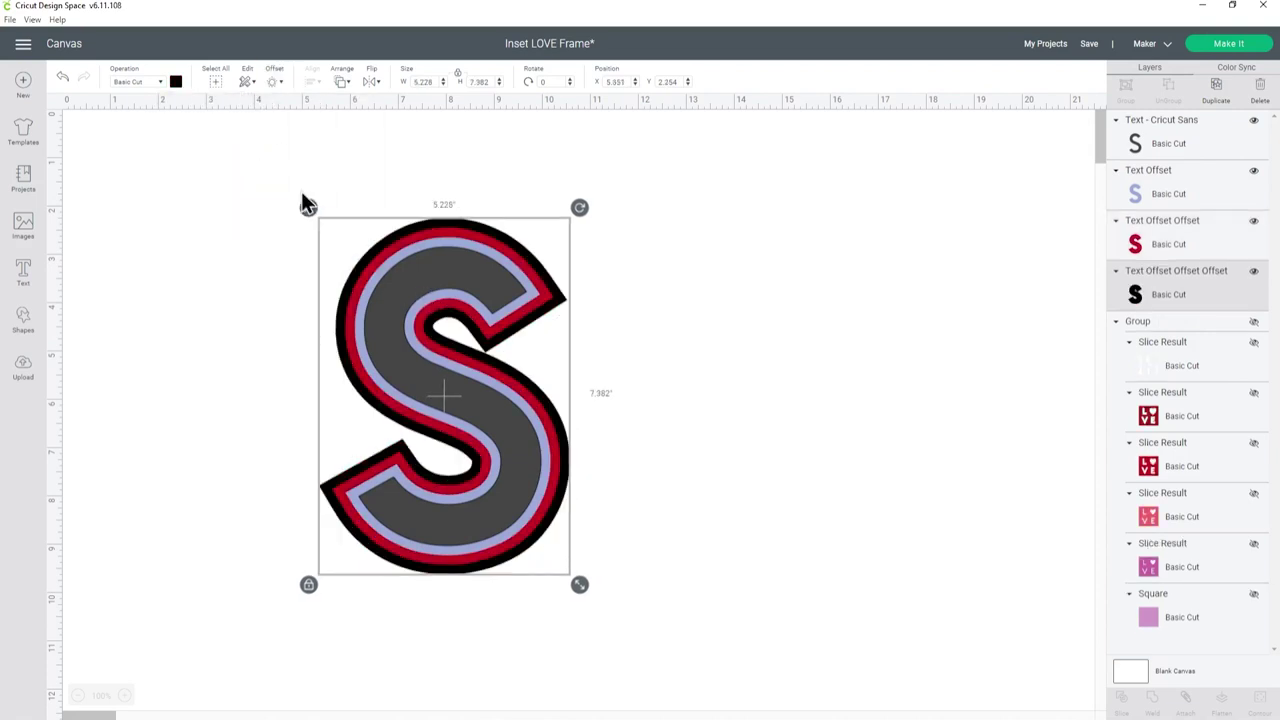
click(176, 82)
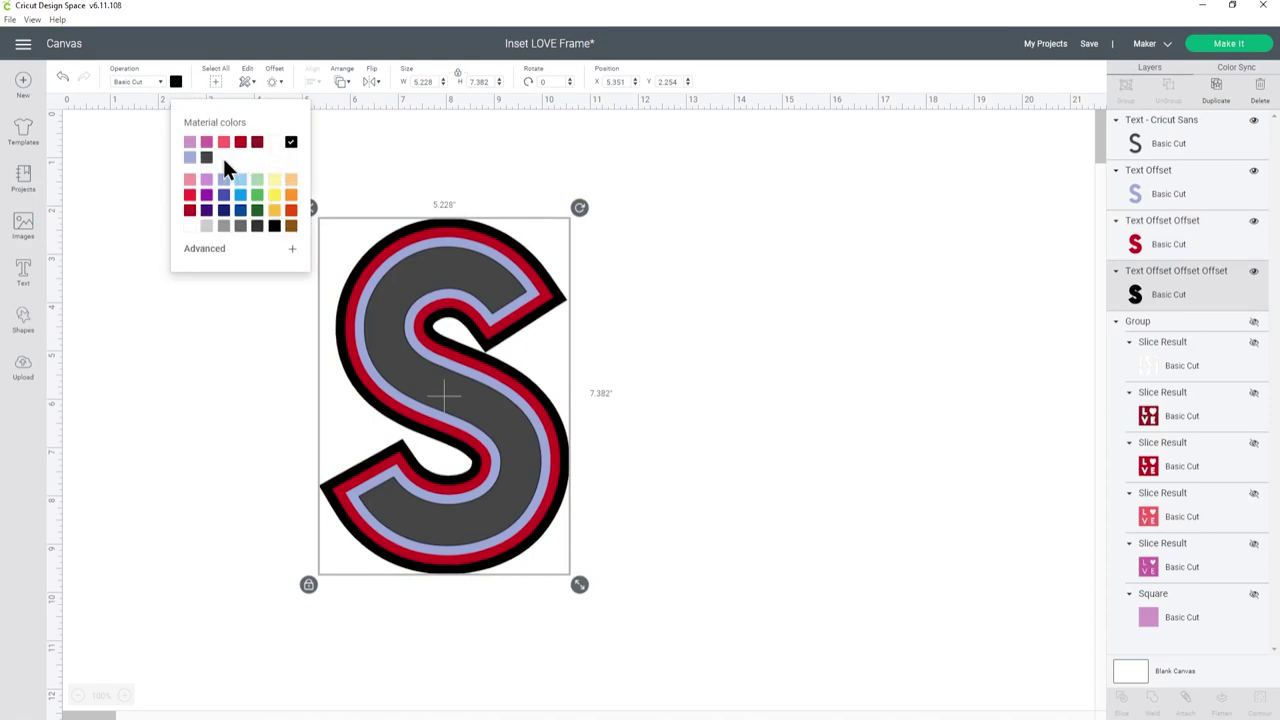
click(274, 194)
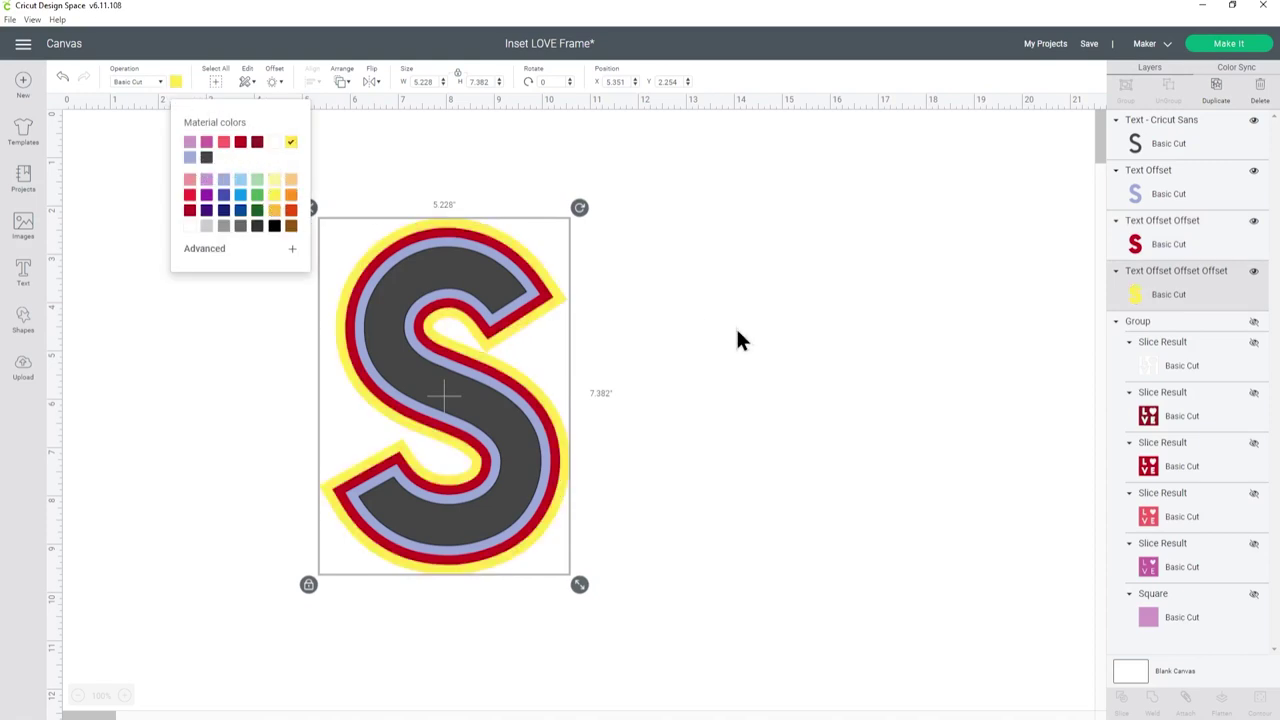
click(738, 338)
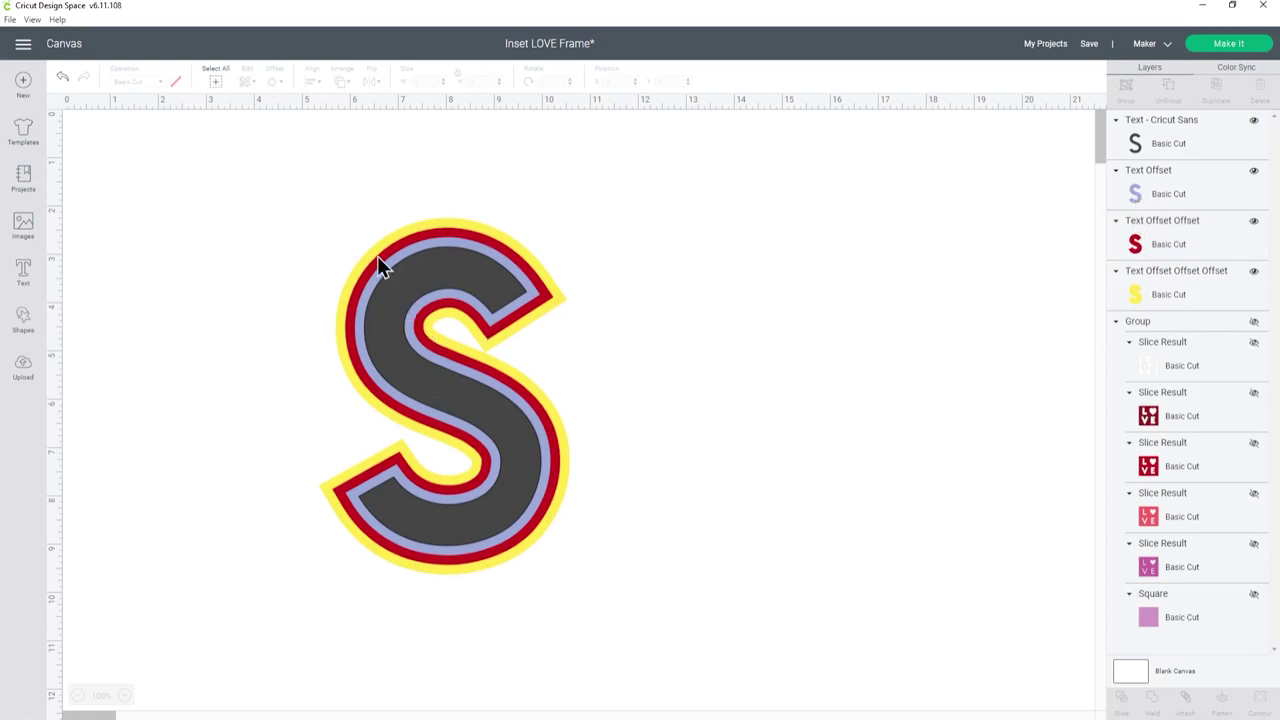
Group the letter S with its three offsets and move the group to the canvas's upper-left area.
drag(268, 178, 694, 642)
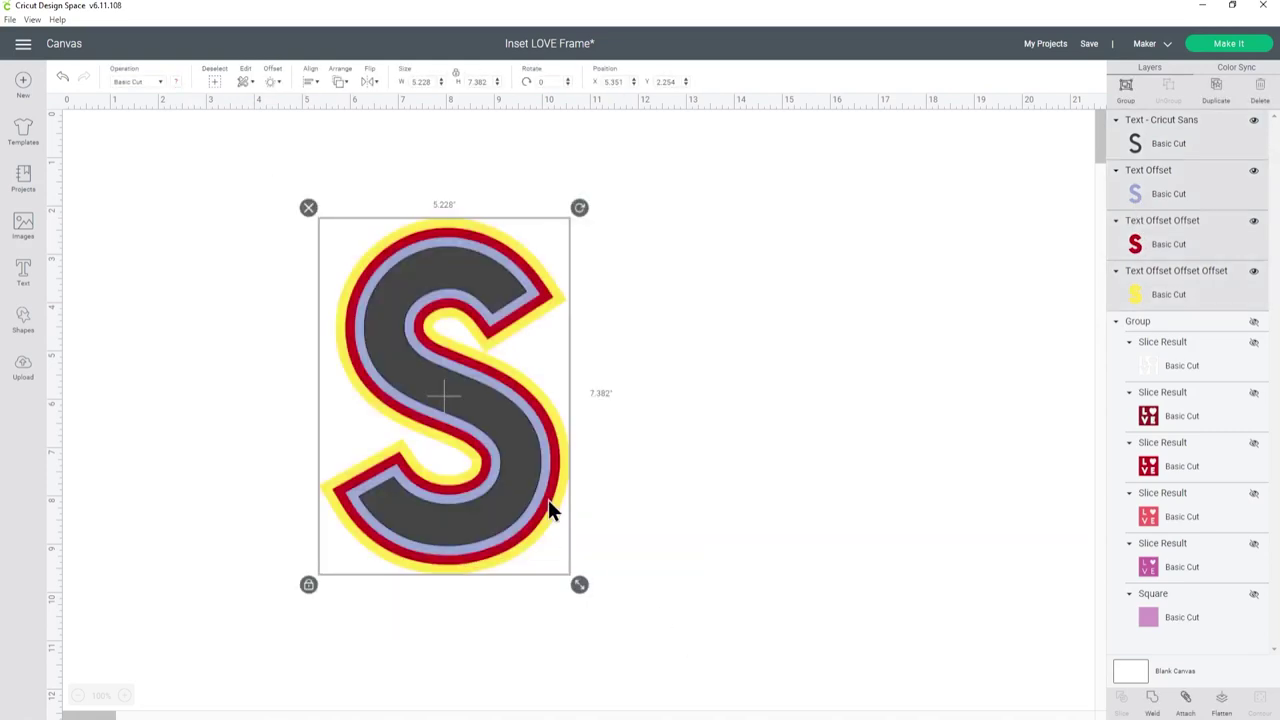
click(1125, 88)
drag(468, 434, 268, 358)
click(430, 368)
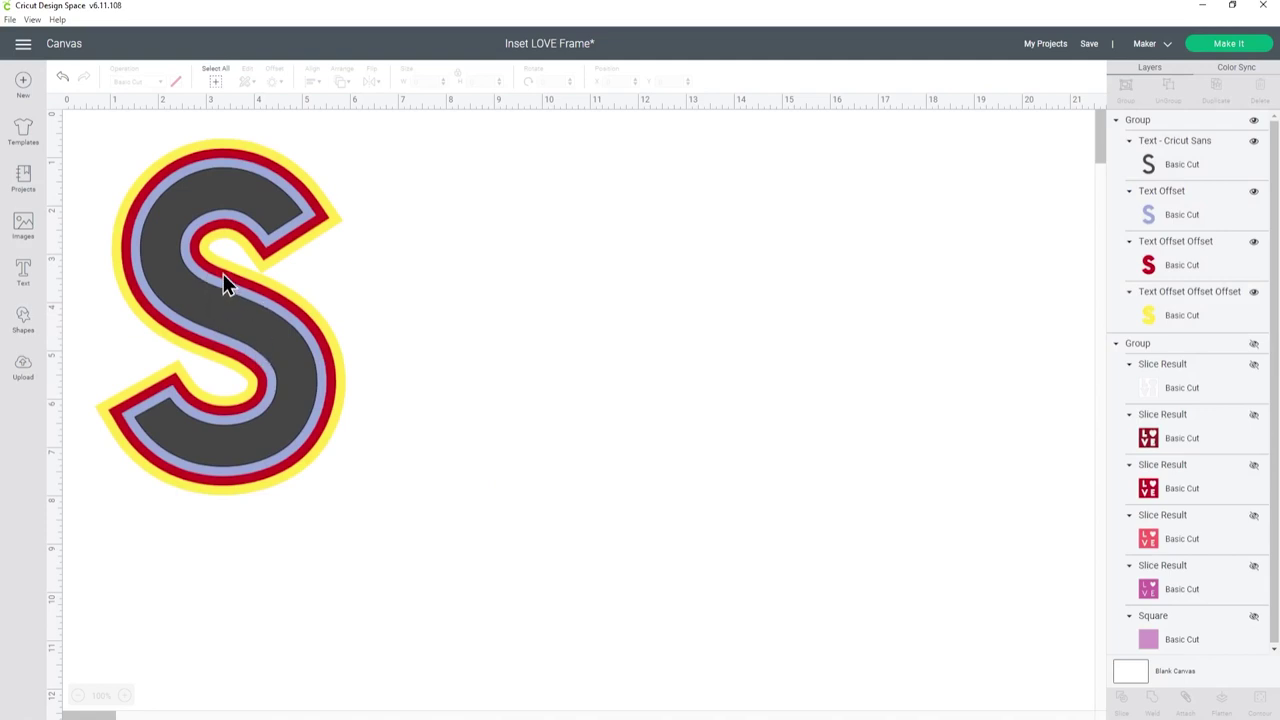
Insert a square beside the S group and set its size to 6.5" by 6.5".
click(24, 320)
click(80, 233)
drag(254, 336, 595, 247)
click(433, 82)
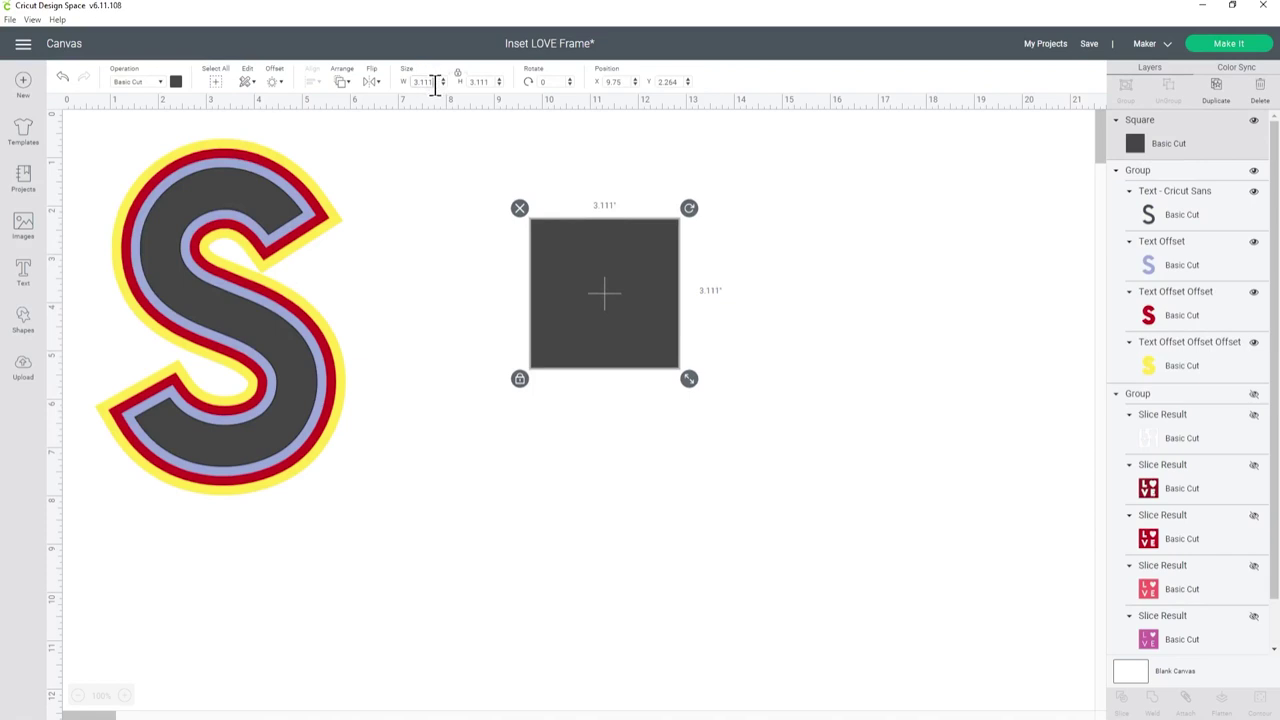
text(6.5)
key(Return)
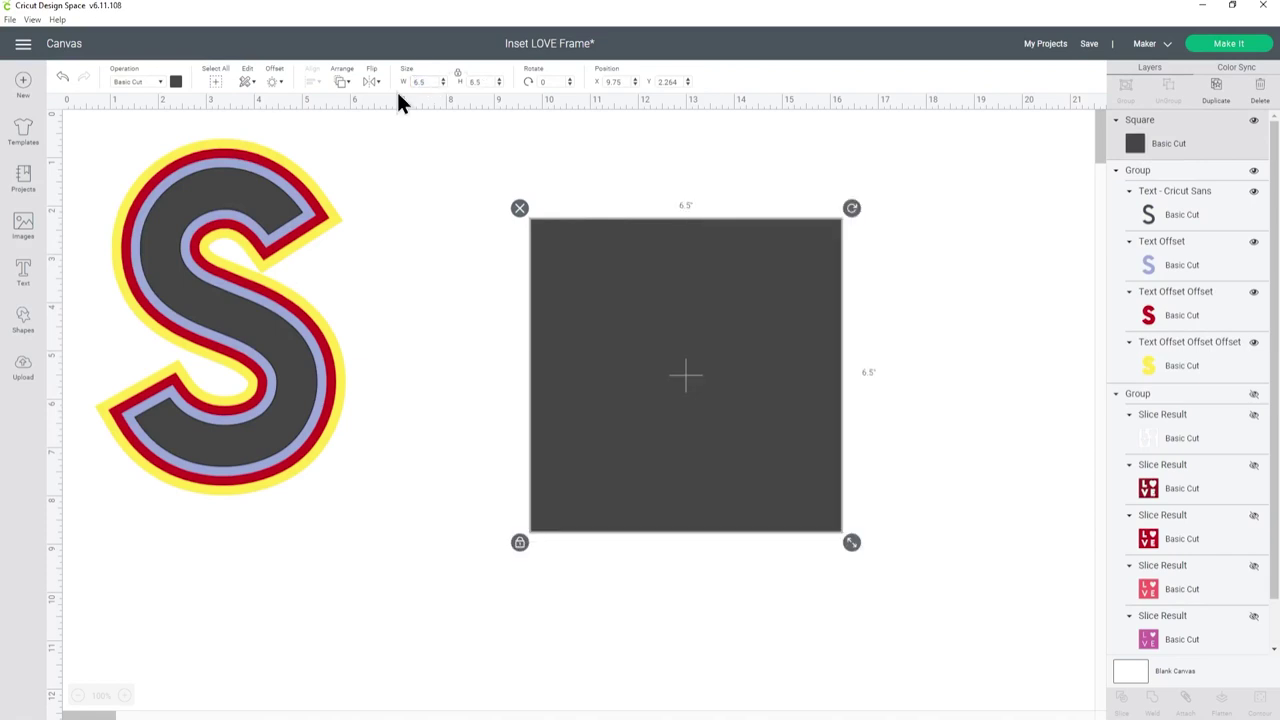
drag(620, 322, 597, 287)
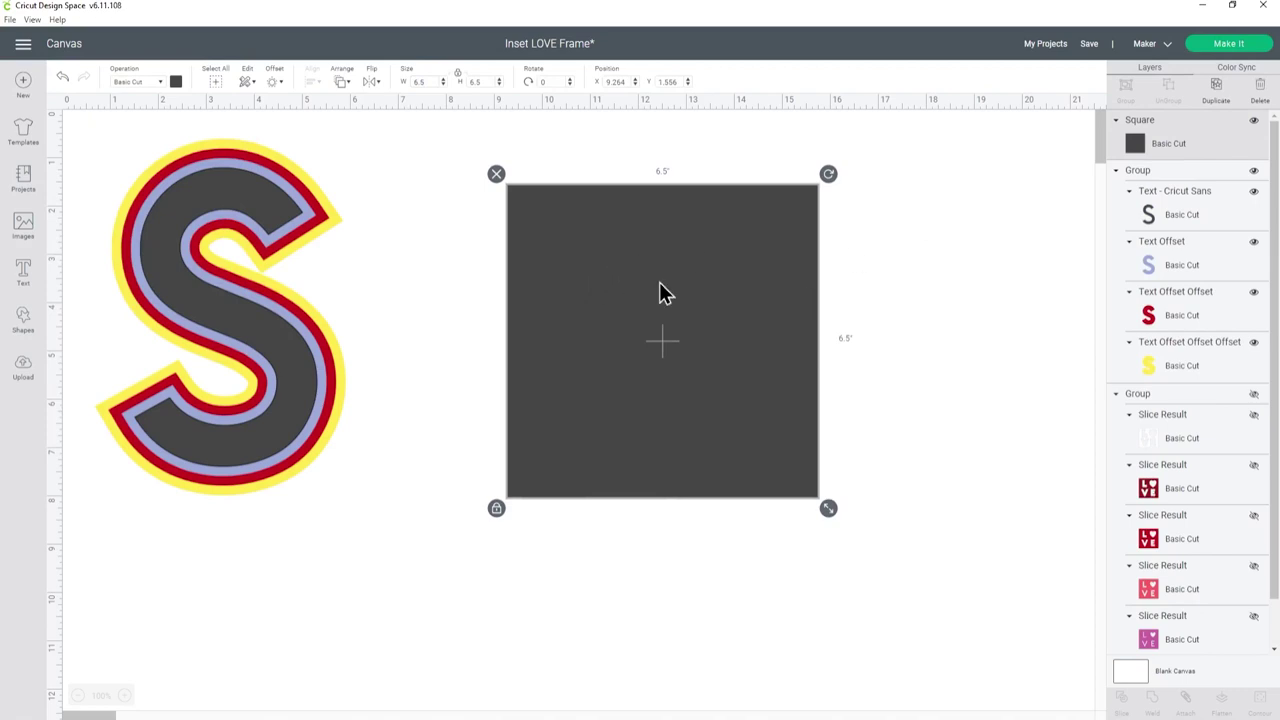
drag(665, 292, 646, 274)
Duplicate the 6.5" square four times to make five stacked squares.
click(1217, 96)
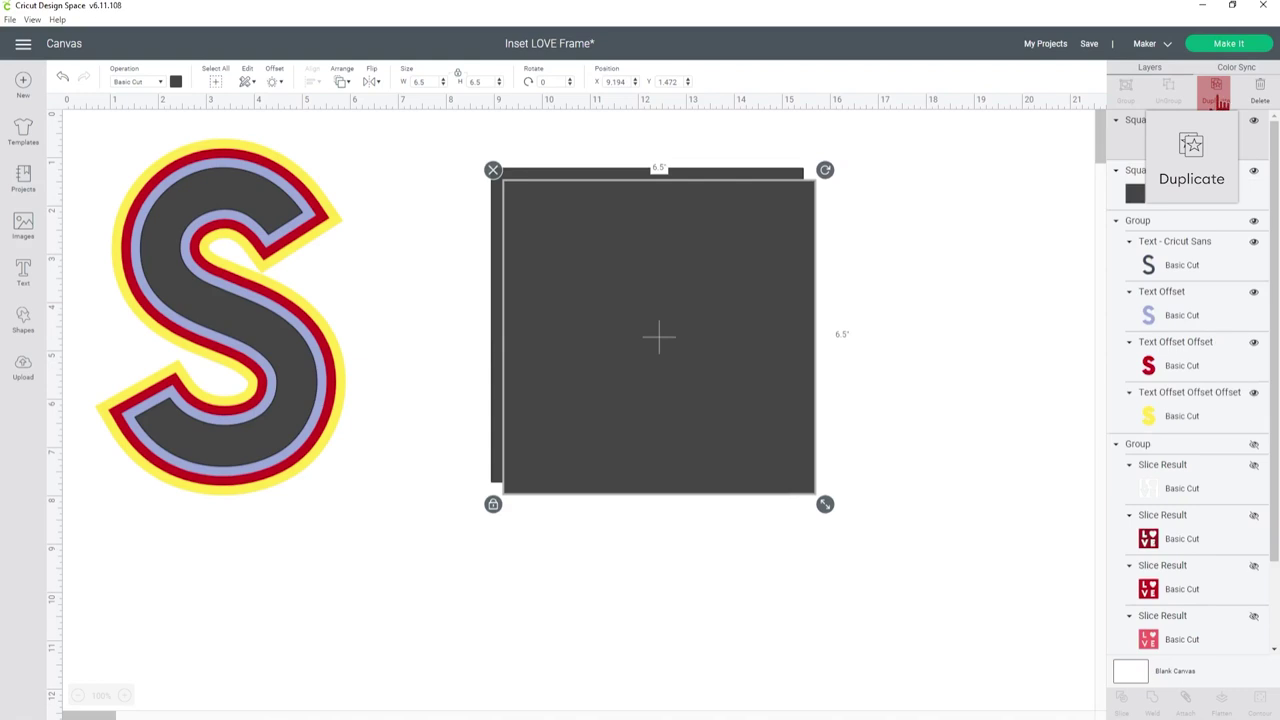
click(1219, 97)
click(1219, 97)
click(1219, 97)
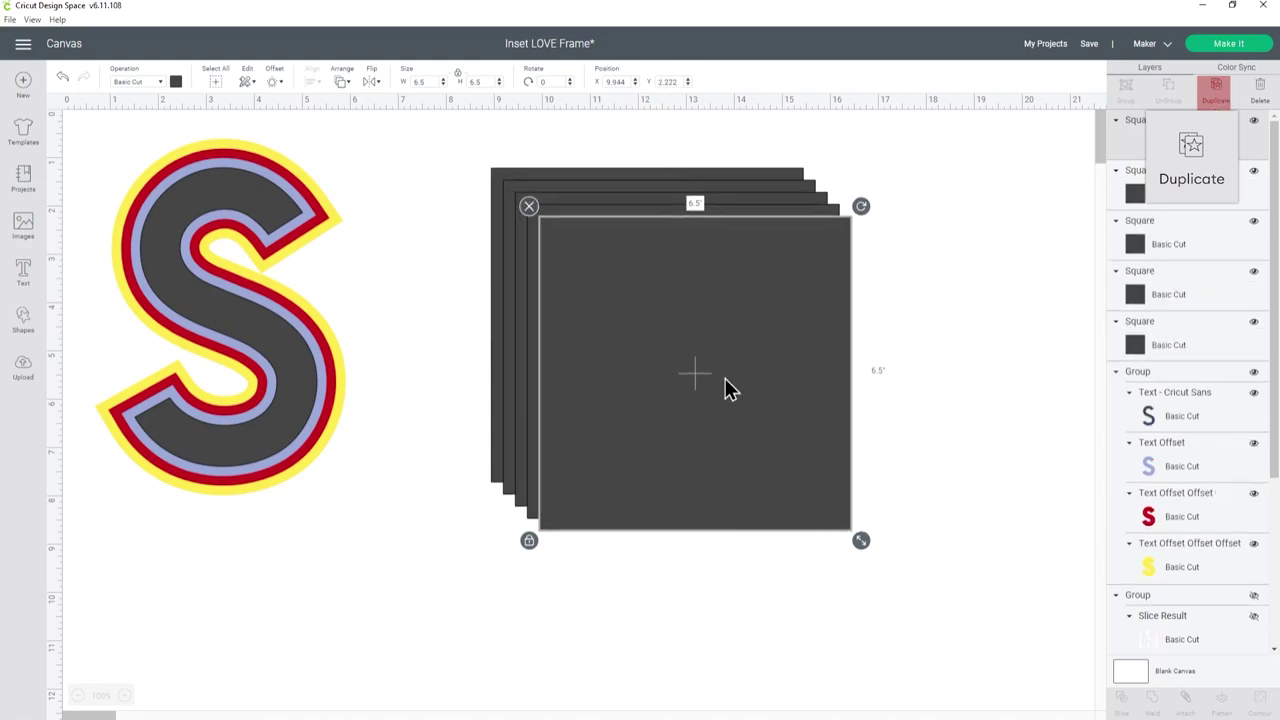
Recolour the first square layer pink-purple, the third periwinkle, the fourth red and the fifth yellow, leaving the second dark grey.
click(176, 84)
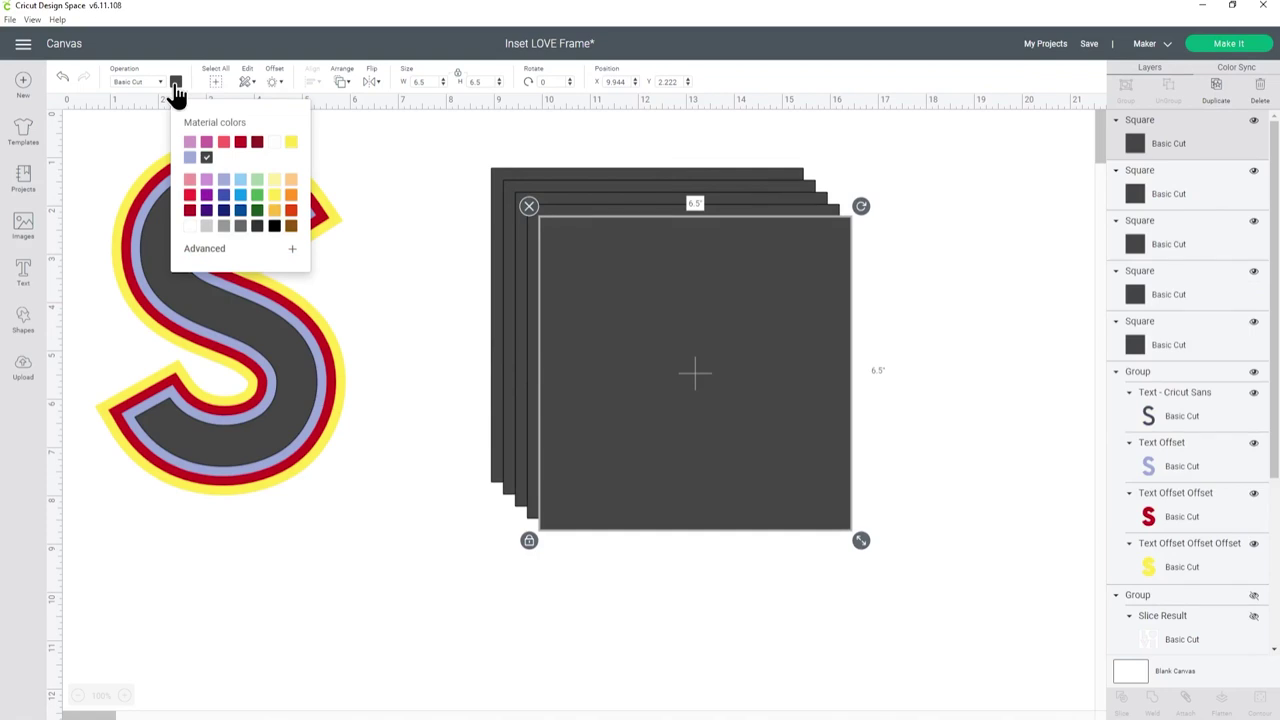
click(189, 142)
click(1190, 195)
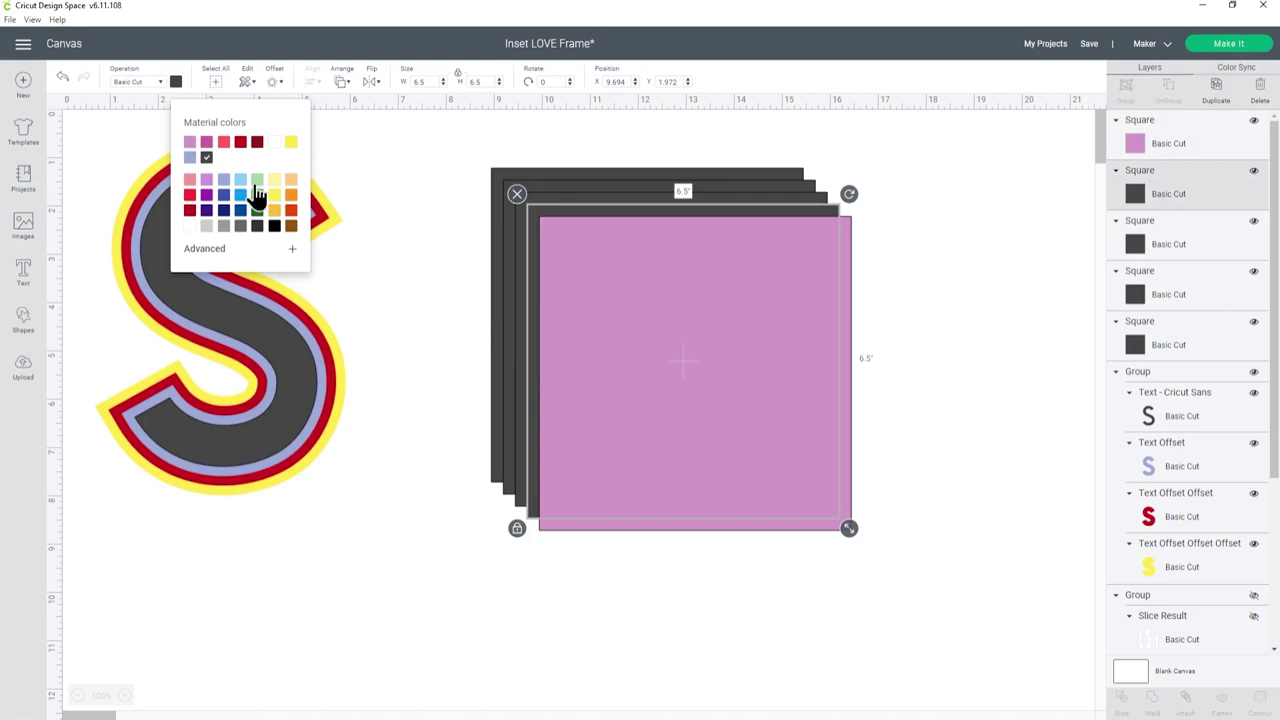
click(1160, 248)
click(190, 157)
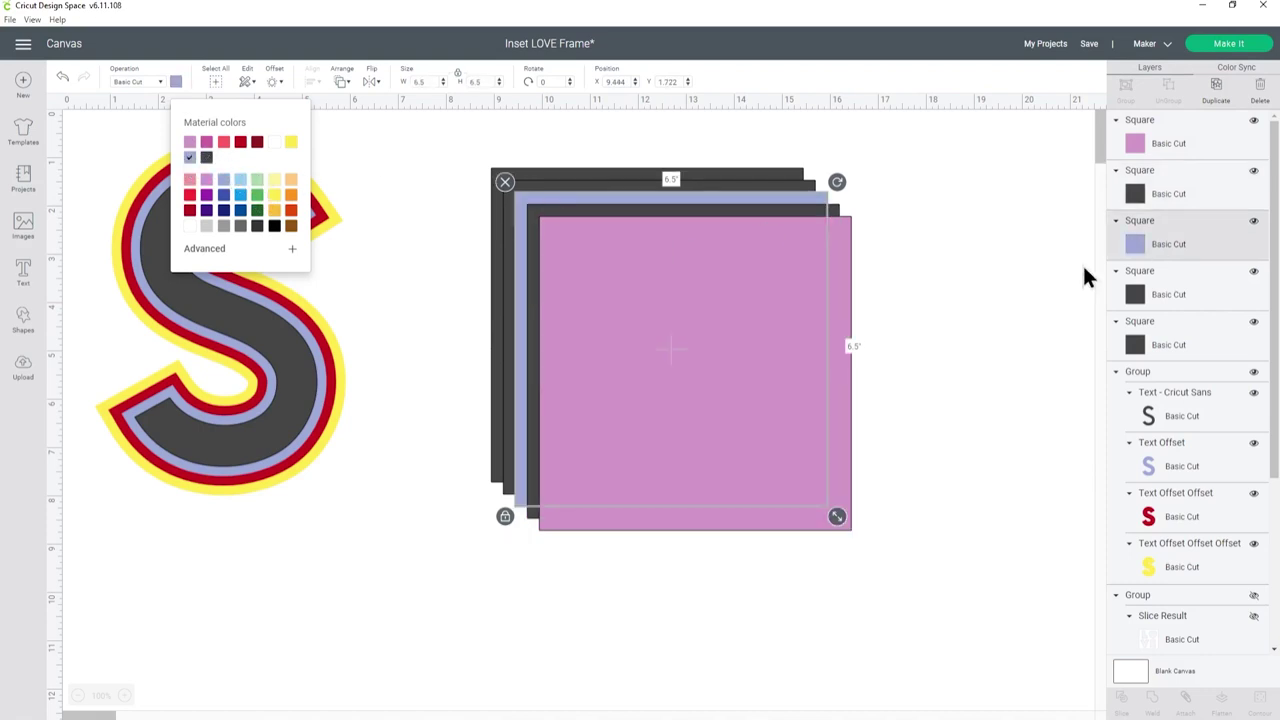
click(1135, 285)
click(238, 145)
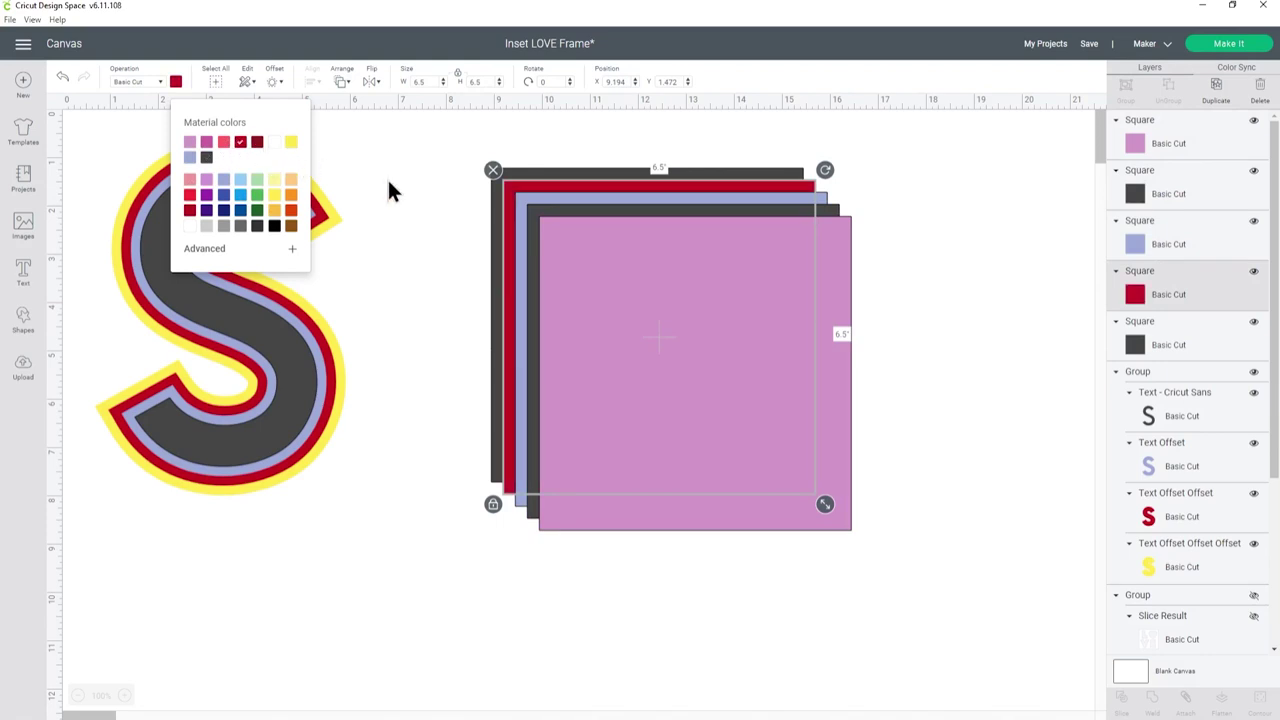
click(1160, 340)
click(291, 141)
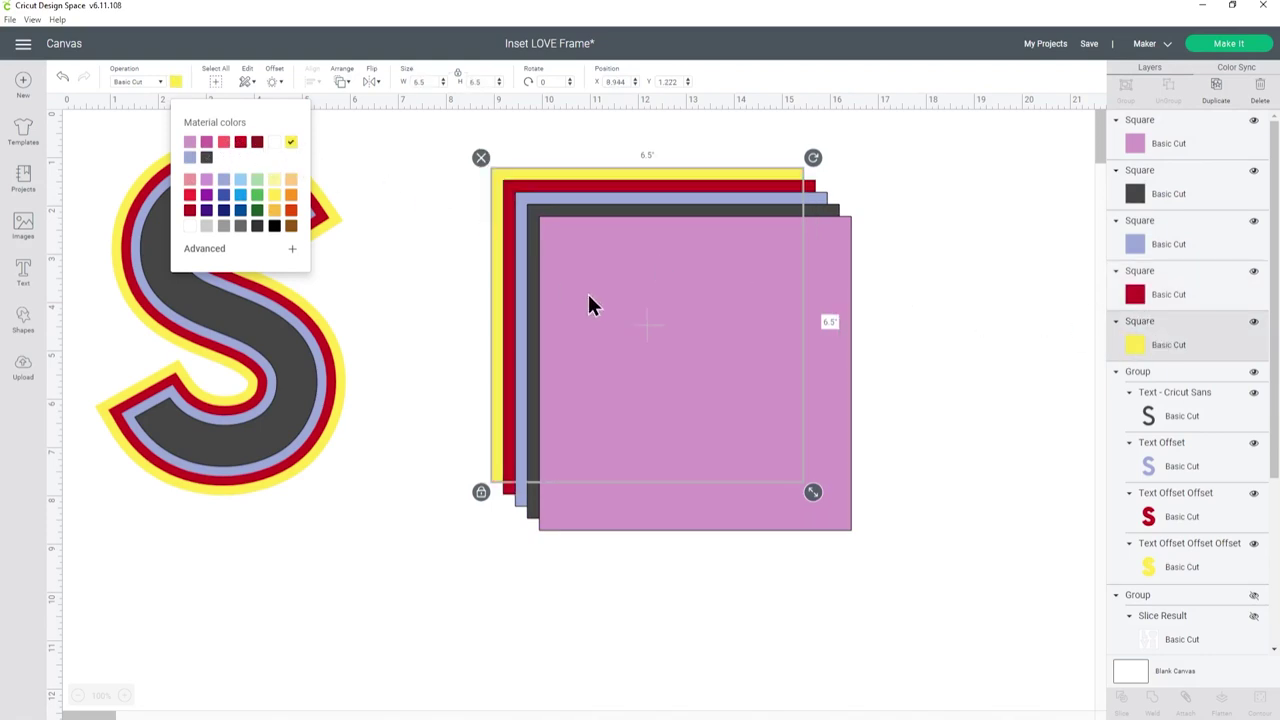
Select all five coloured squares and align them on a common centre.
click(540, 140)
drag(443, 124, 960, 610)
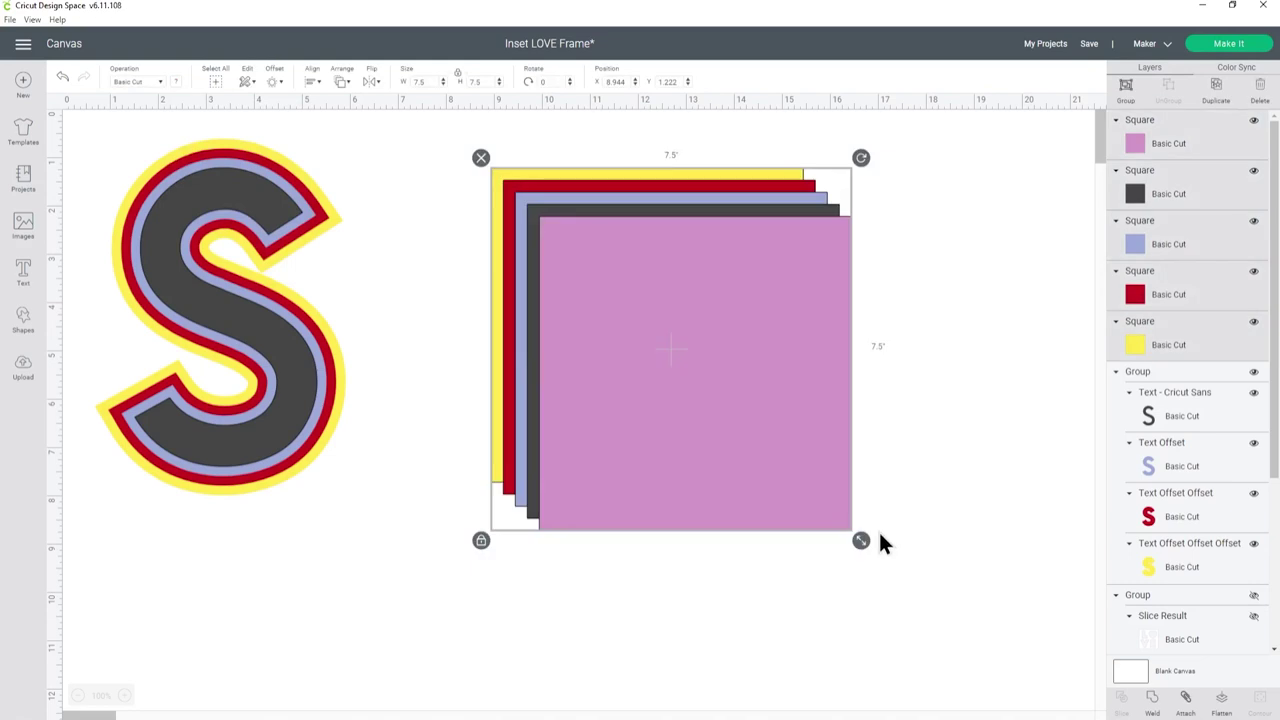
click(314, 84)
click(328, 224)
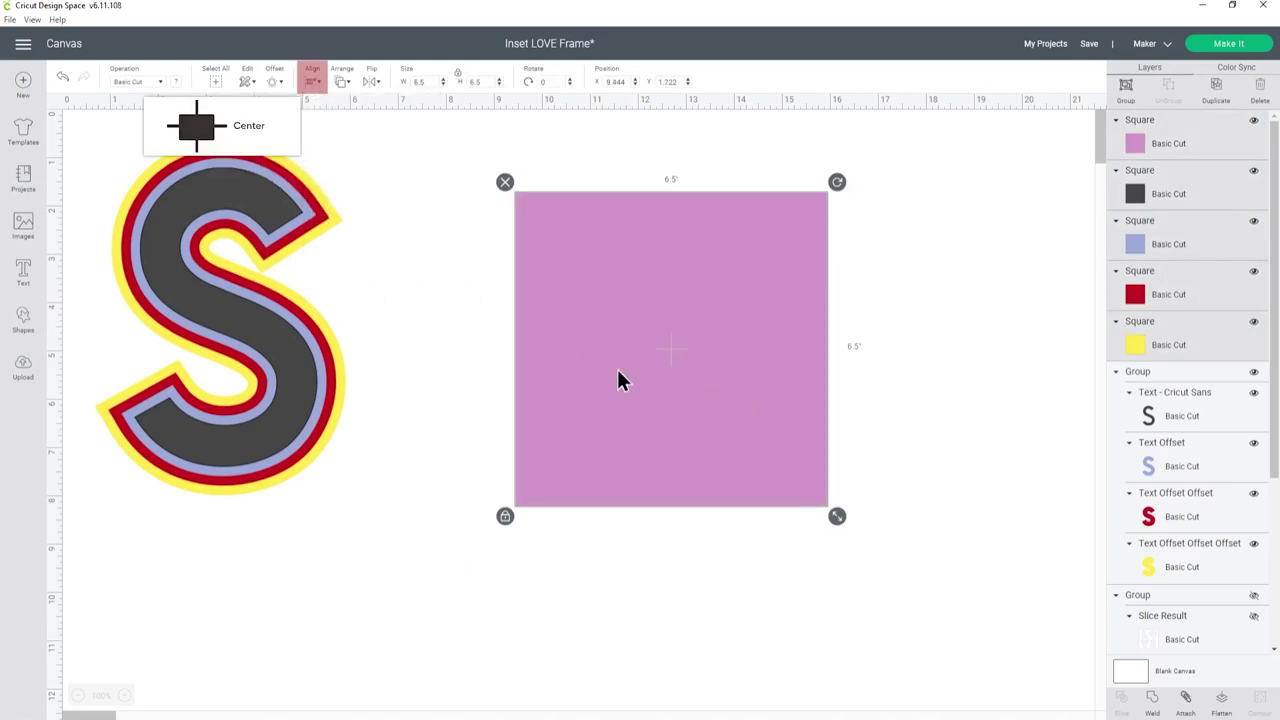
Bring the S group in front of the squares, sized about 3.5" by 5" and placed within the square stack.
drag(297, 329, 614, 389)
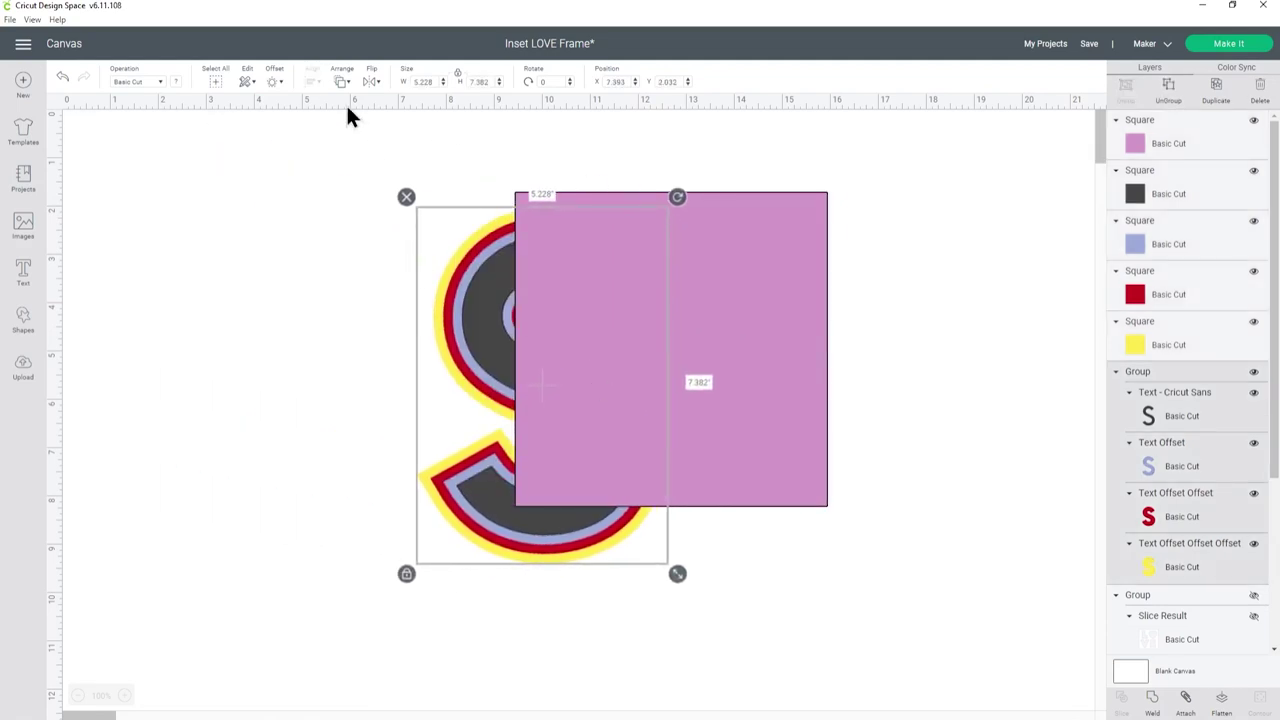
click(342, 84)
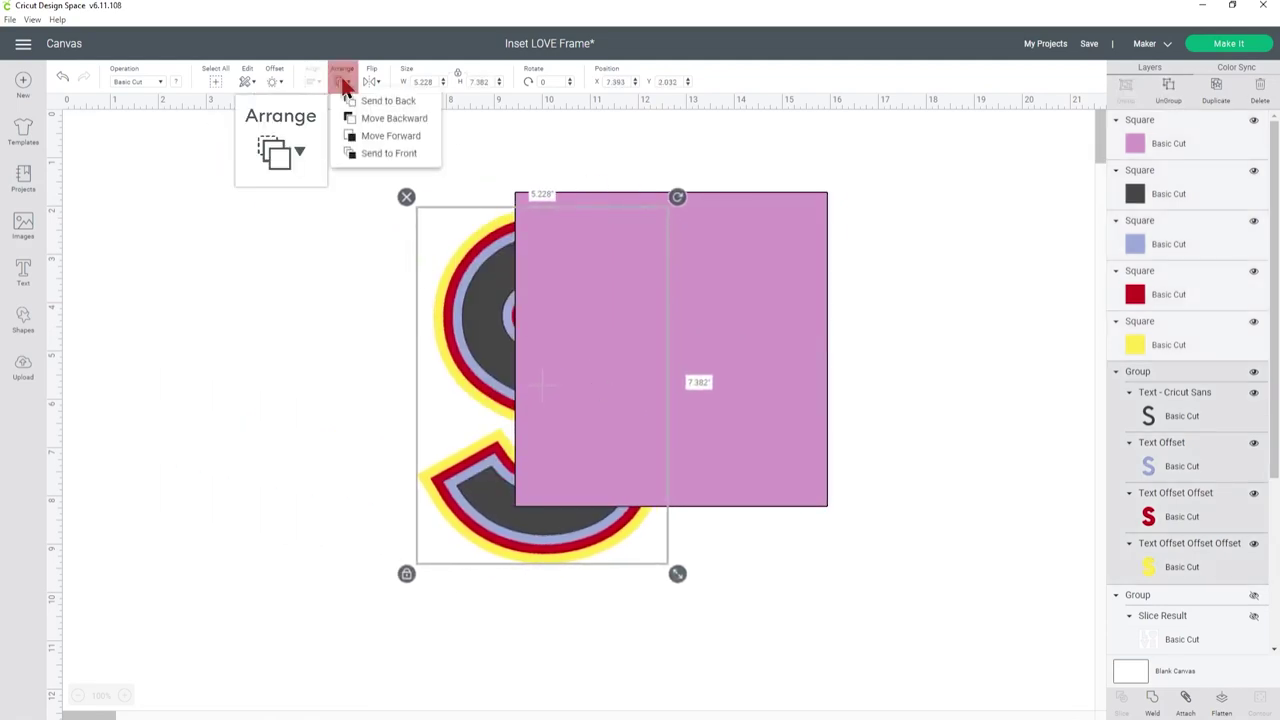
click(358, 153)
drag(677, 573, 572, 472)
drag(540, 416, 701, 430)
drag(770, 497, 721, 454)
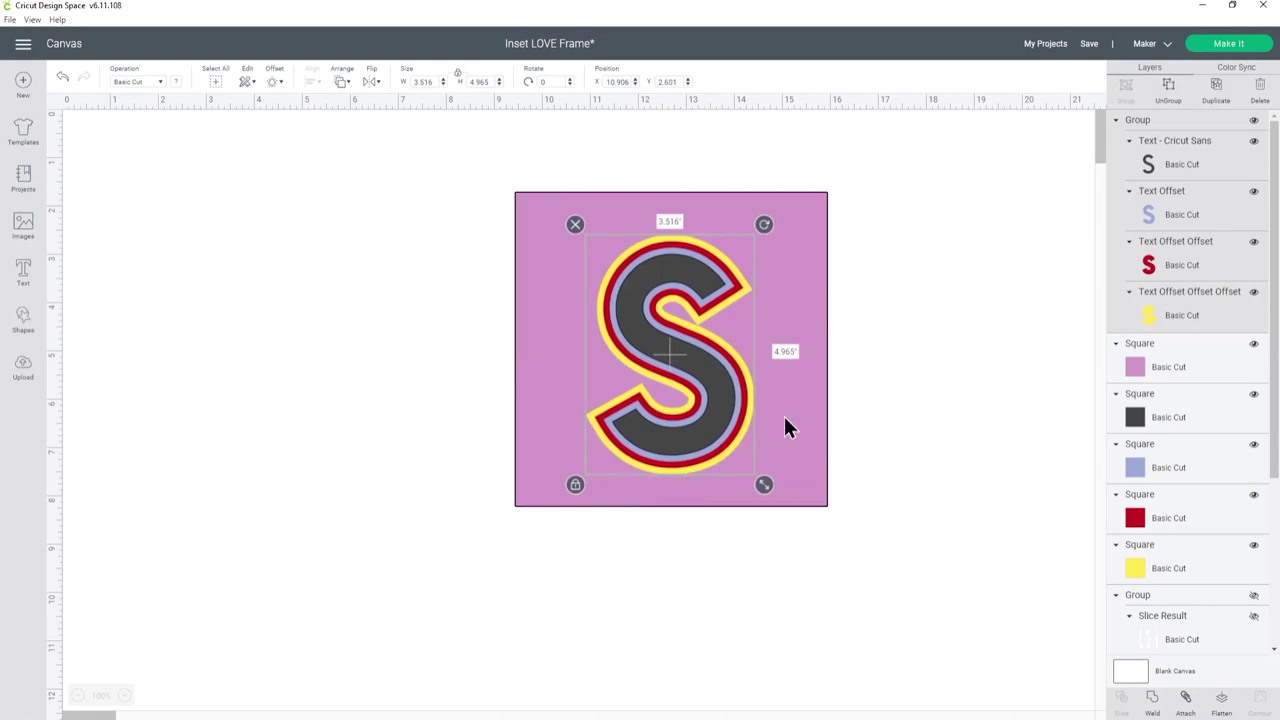
Align the S group and all the squares on a common centre, and ungroup the S layers.
drag(458, 138, 913, 584)
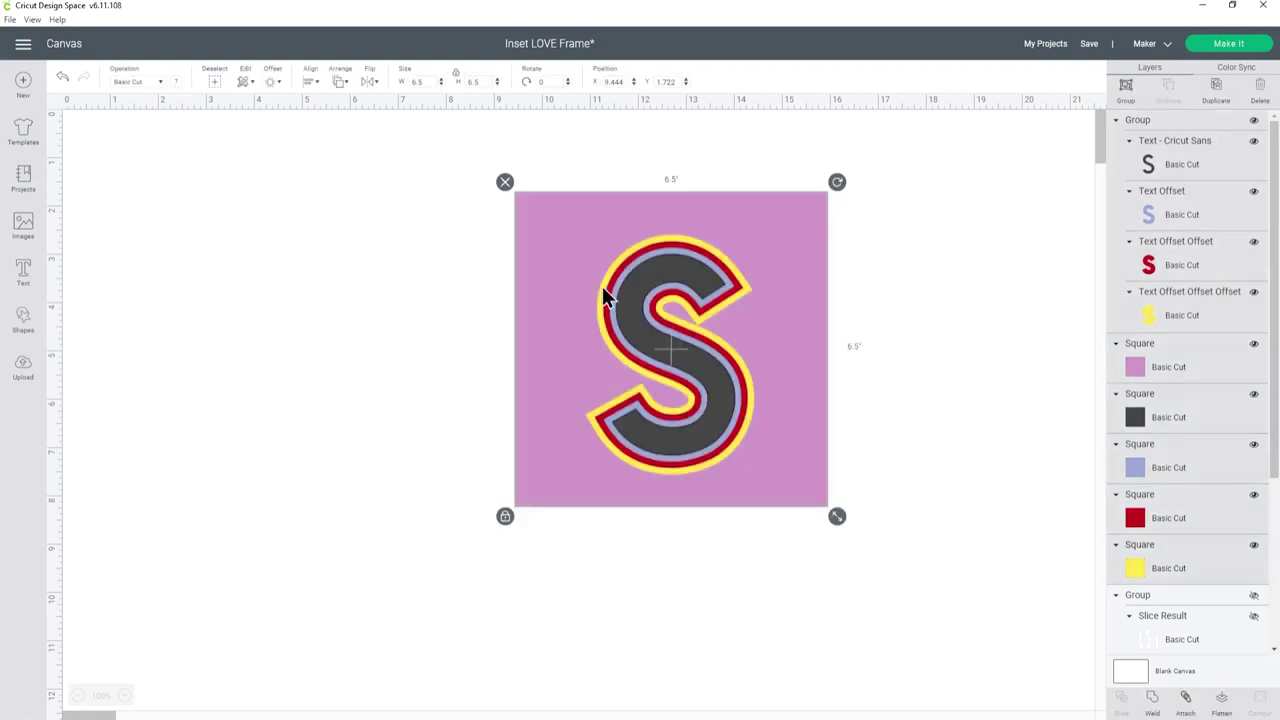
click(311, 83)
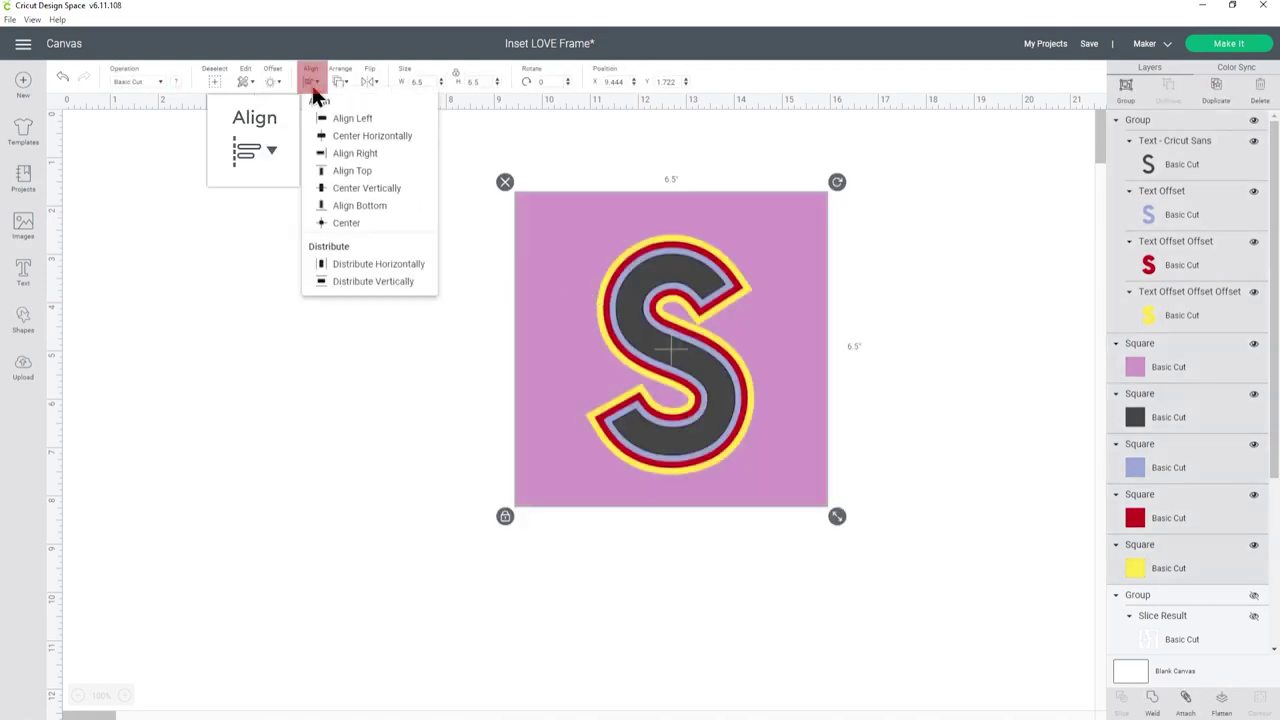
click(346, 222)
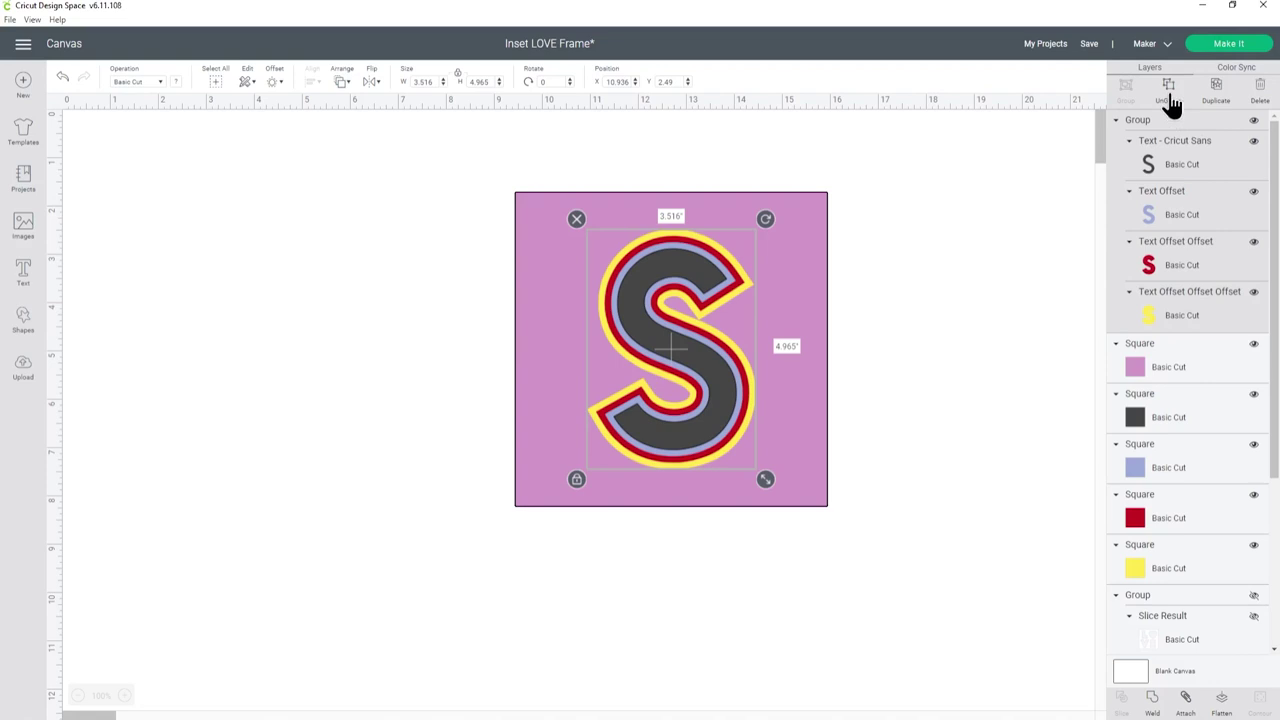
click(1168, 88)
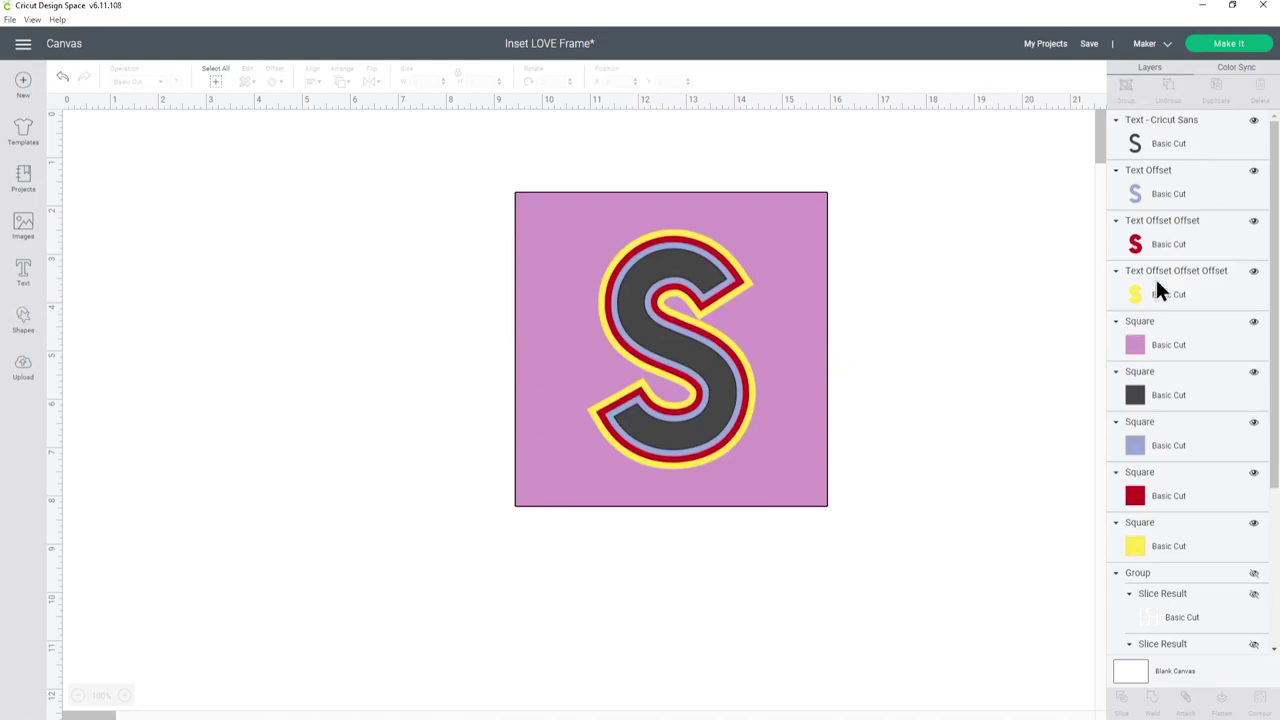
Slice the dark grey S out of the dark grey square.
click(1150, 136)
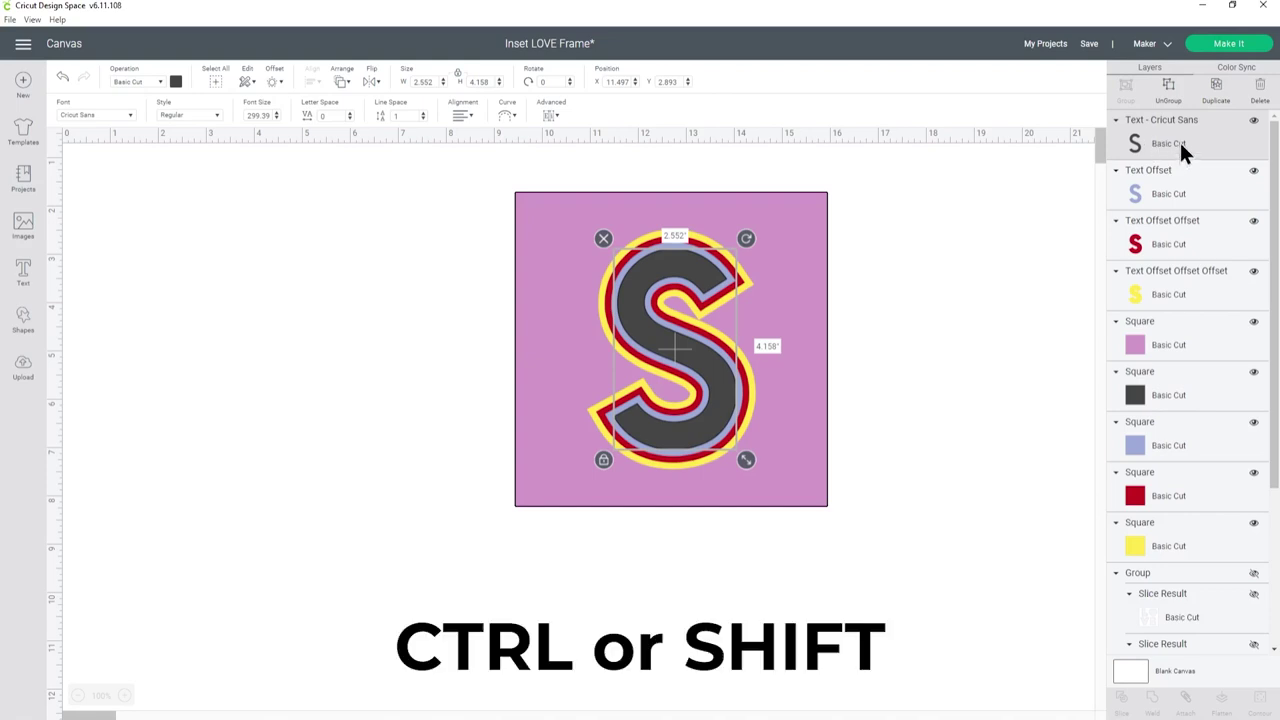
shift+click(1176, 393)
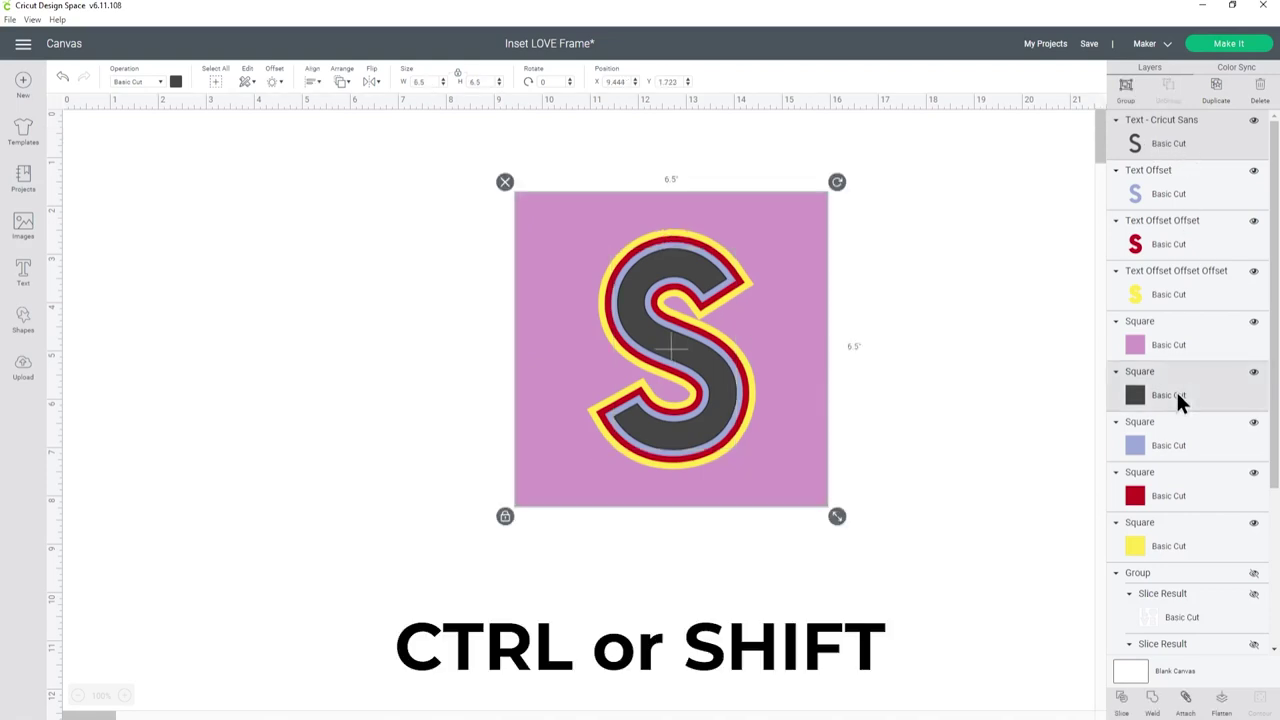
click(1121, 700)
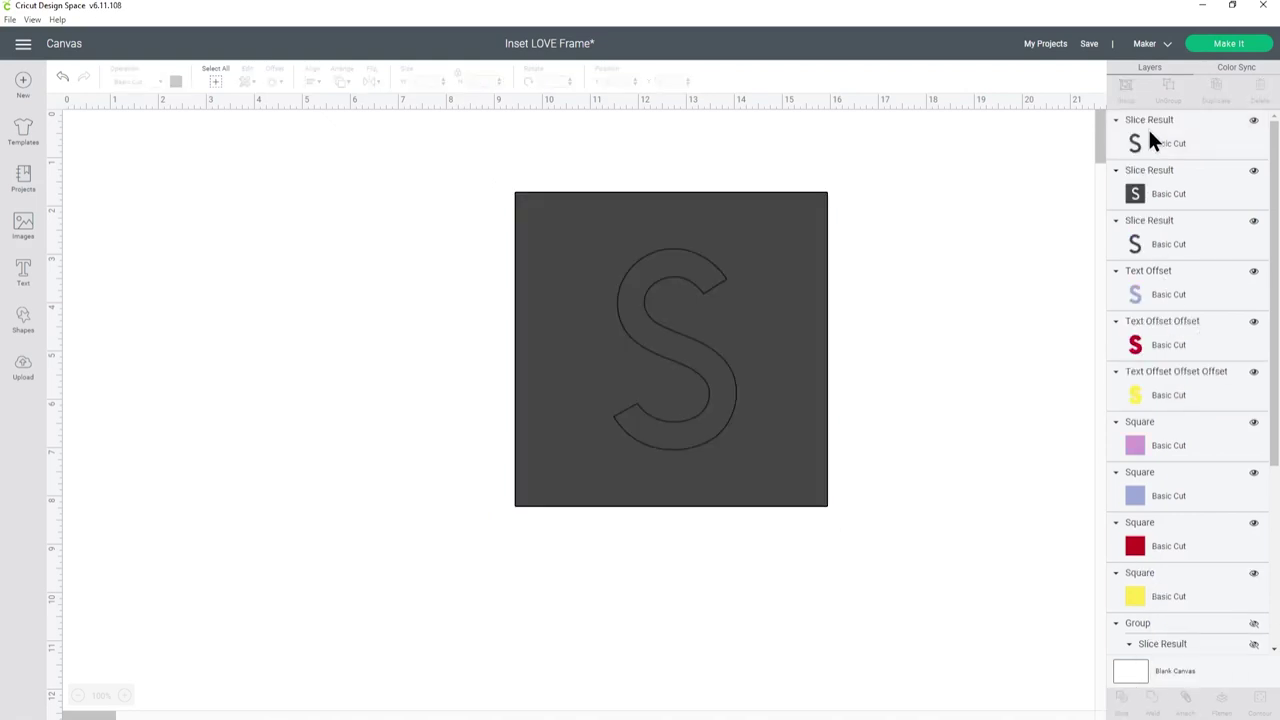
Delete both leftover dark grey S pieces and hide the dark grey square with the S cutout.
click(1148, 128)
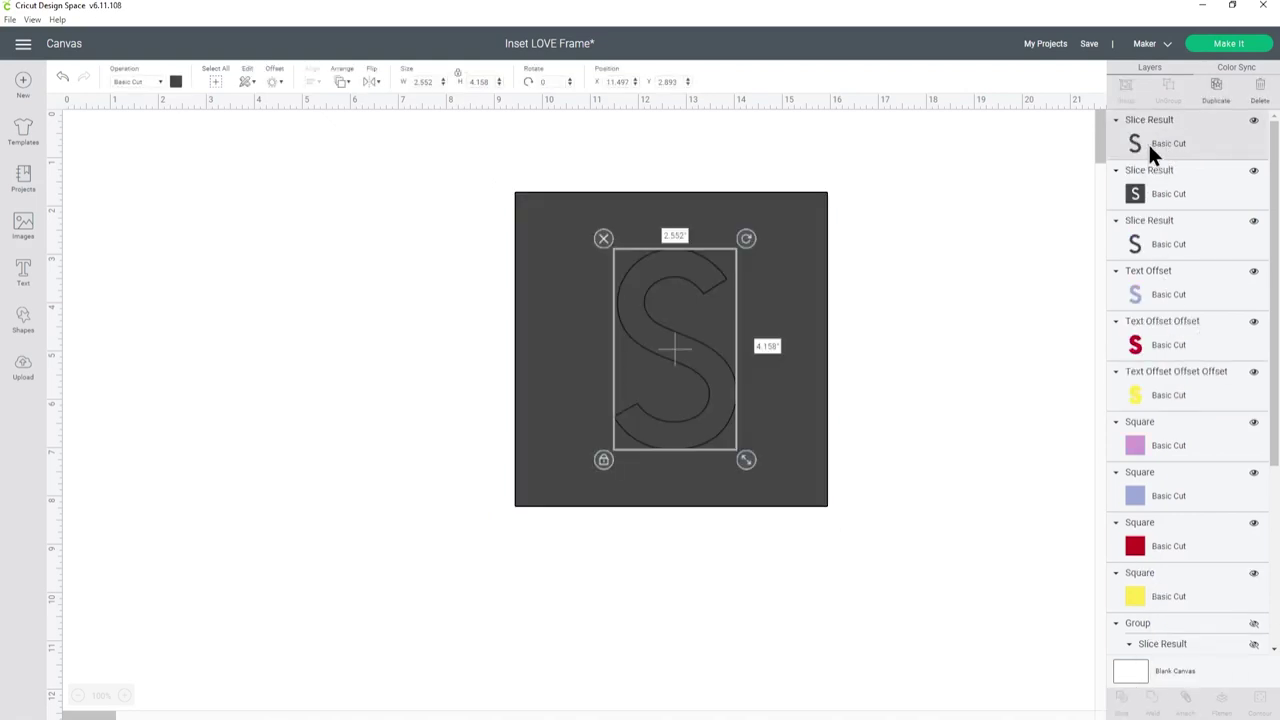
key(Delete)
click(1158, 170)
key(Delete)
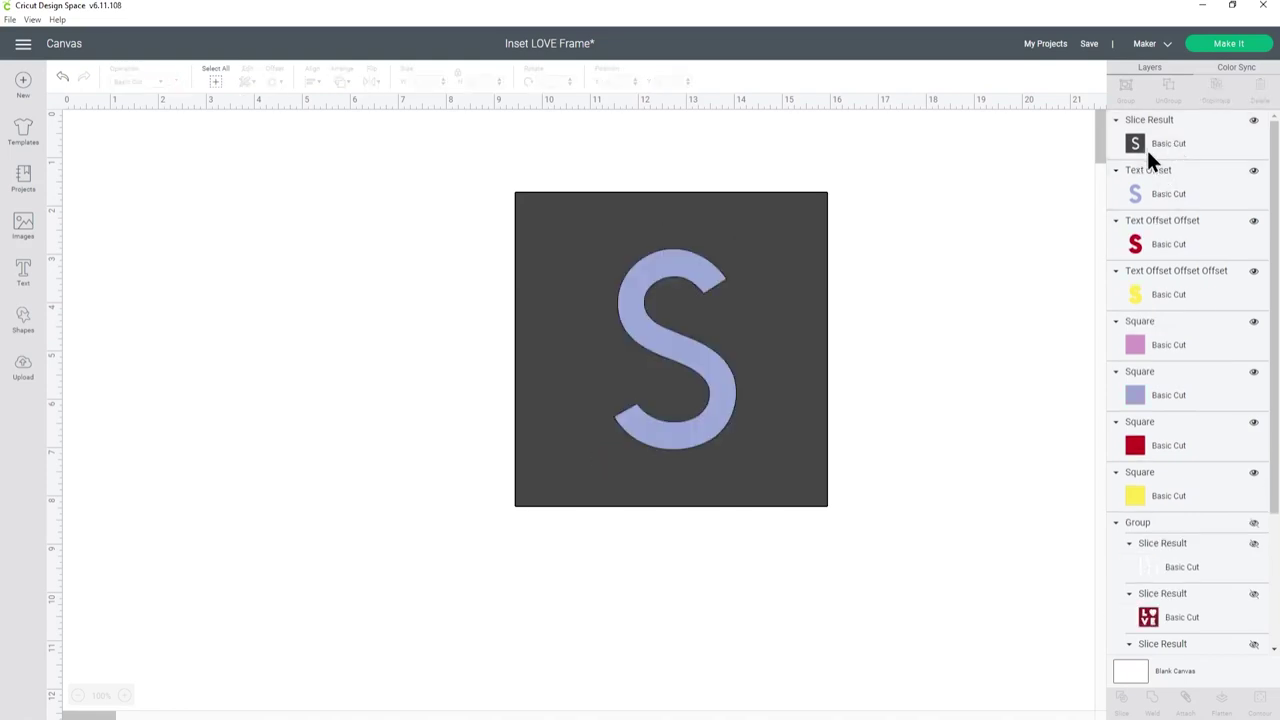
click(1254, 122)
Slice the periwinkle S offset out of the periwinkle square.
click(1182, 185)
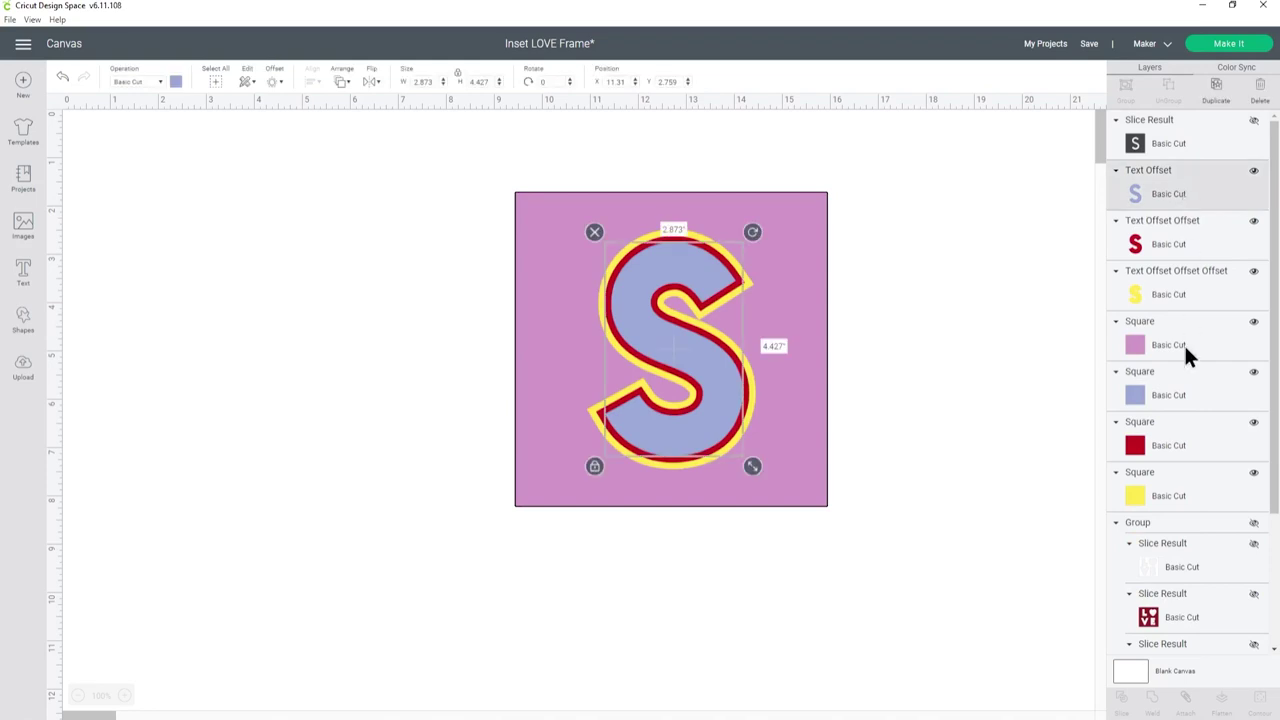
shift+click(1176, 395)
click(1128, 700)
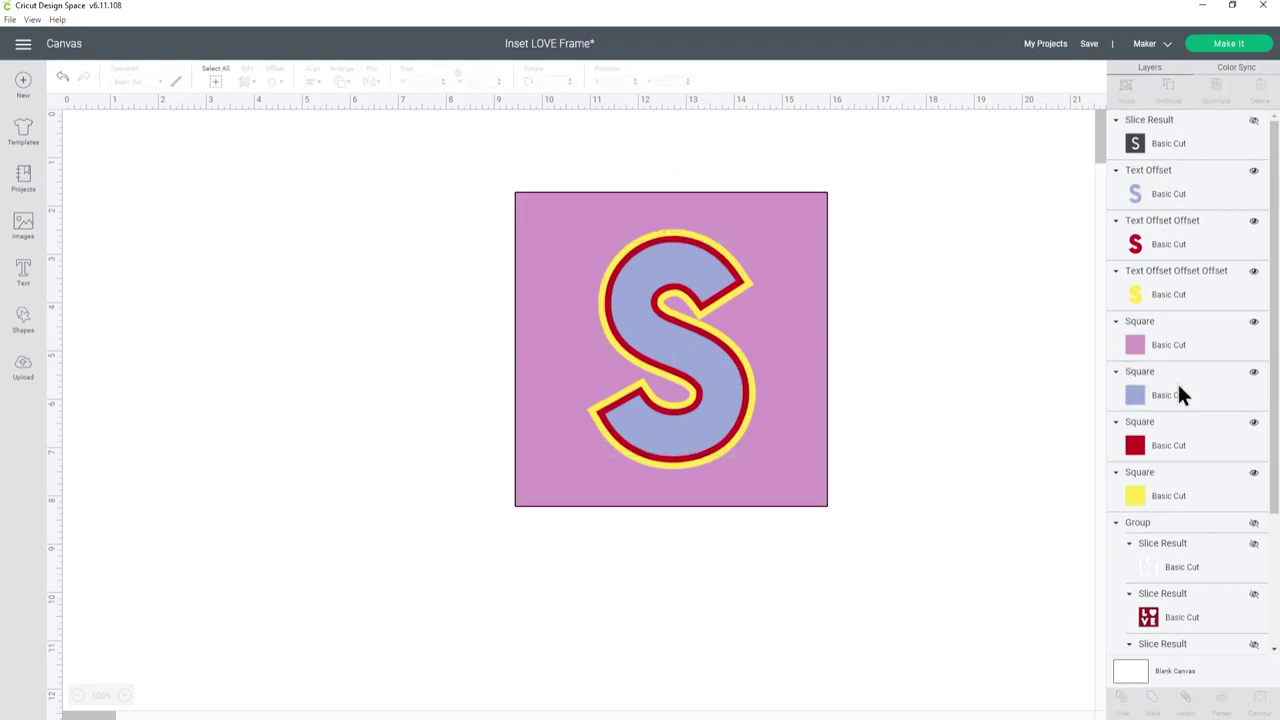
Delete both leftover periwinkle S pieces and hide the periwinkle square with the S cutout.
click(1163, 134)
key(Delete)
click(1140, 176)
key(Delete)
click(1254, 120)
Slice the red S offset out of the red square.
click(1170, 249)
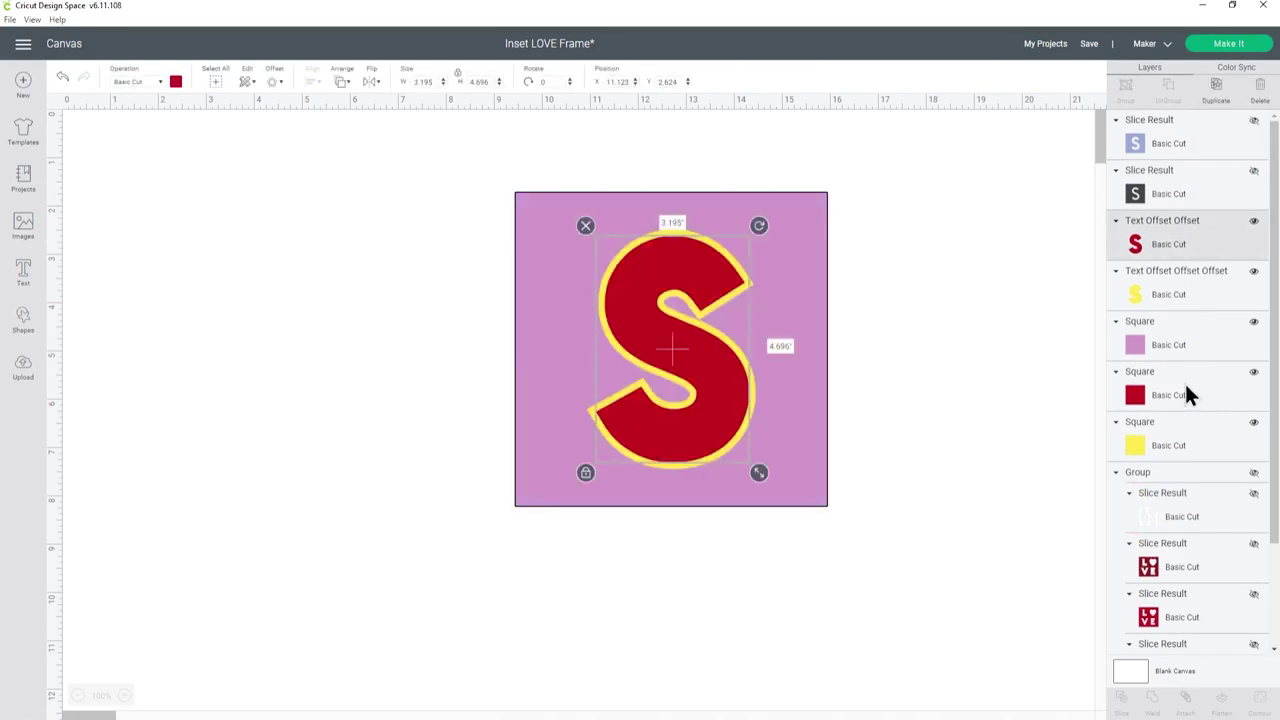
shift+click(1185, 398)
click(1122, 700)
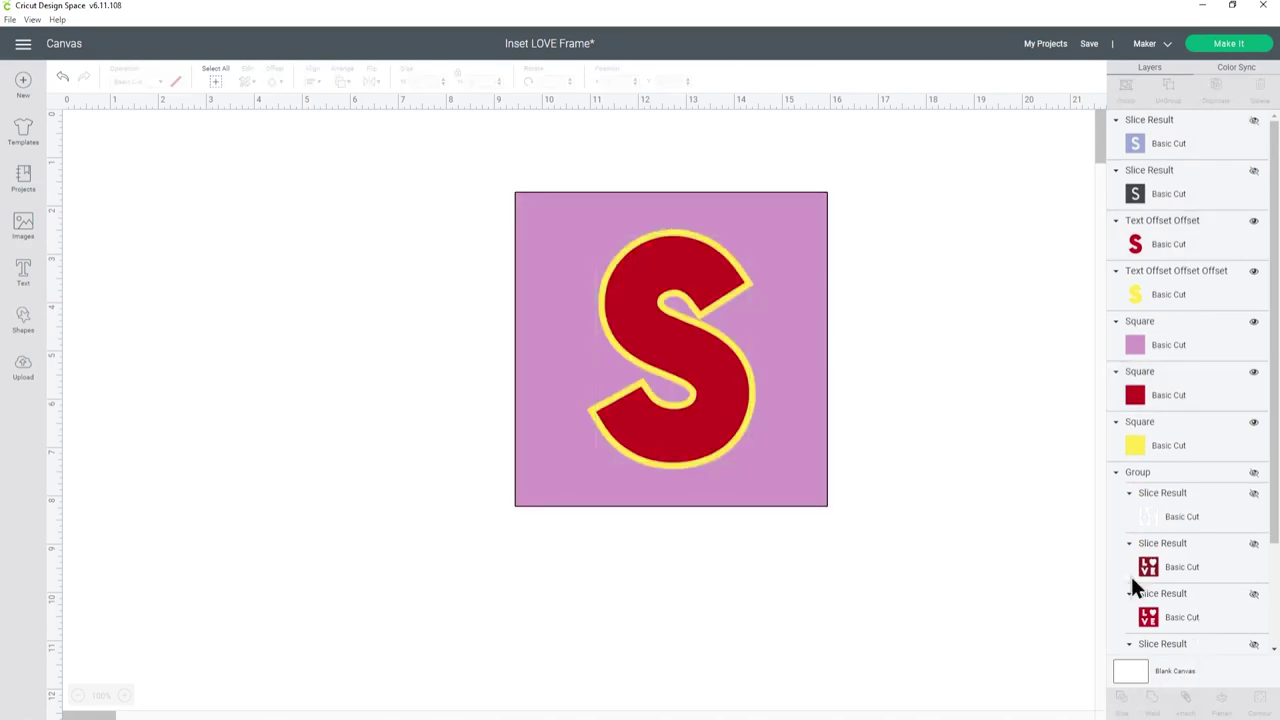
Delete both leftover red S pieces and hide the red square with the S cutout.
click(1166, 137)
key(Delete)
click(1198, 170)
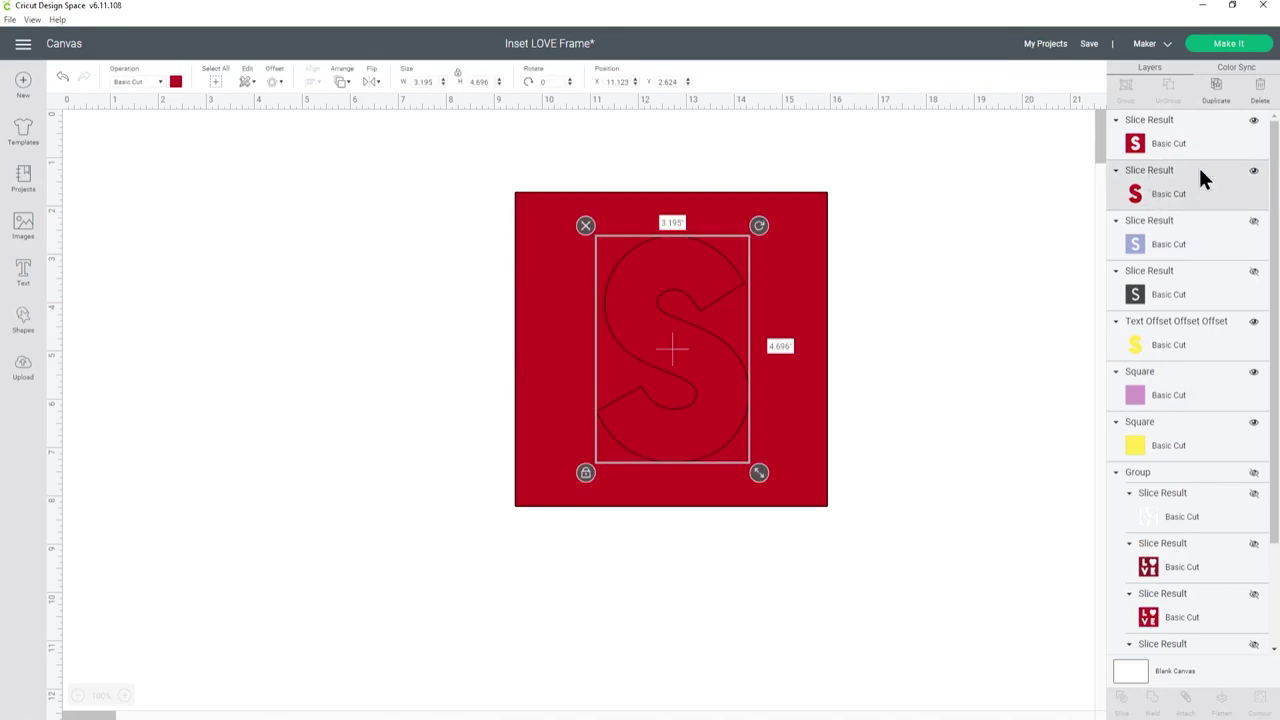
key(Delete)
click(1253, 120)
Slice the yellow S offset out of the yellow square.
click(1184, 289)
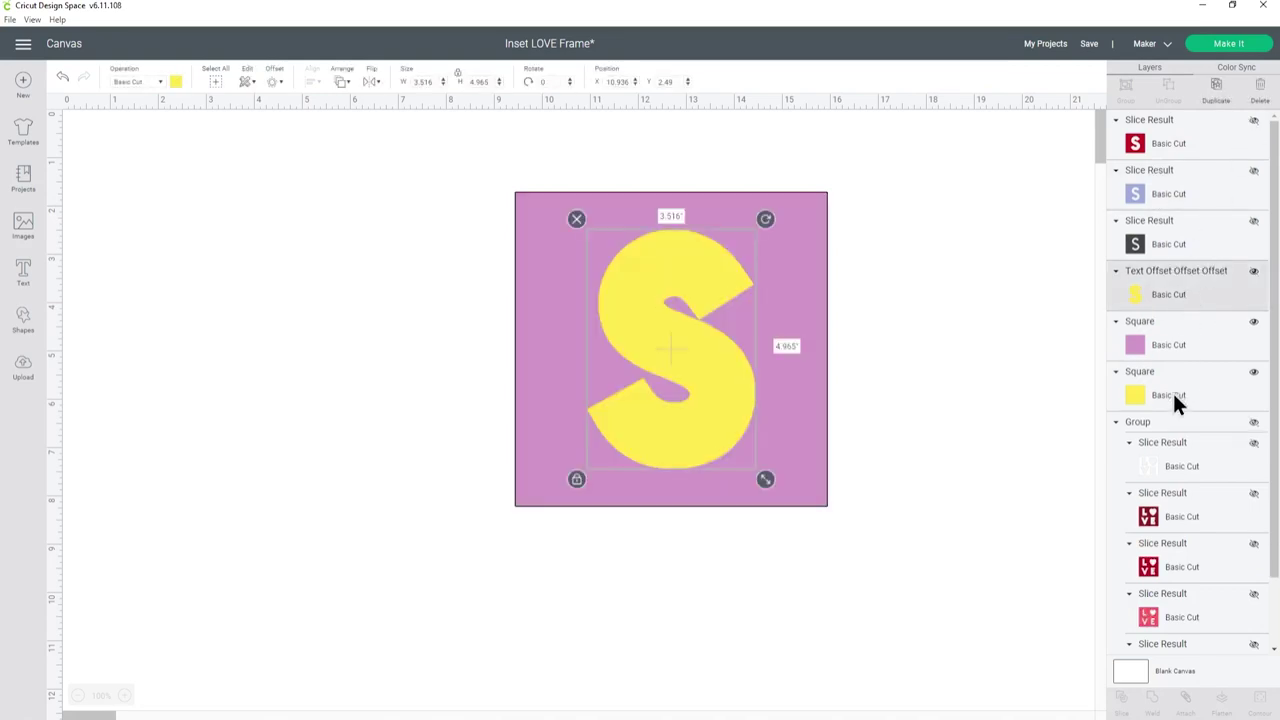
shift+click(1172, 392)
click(1128, 703)
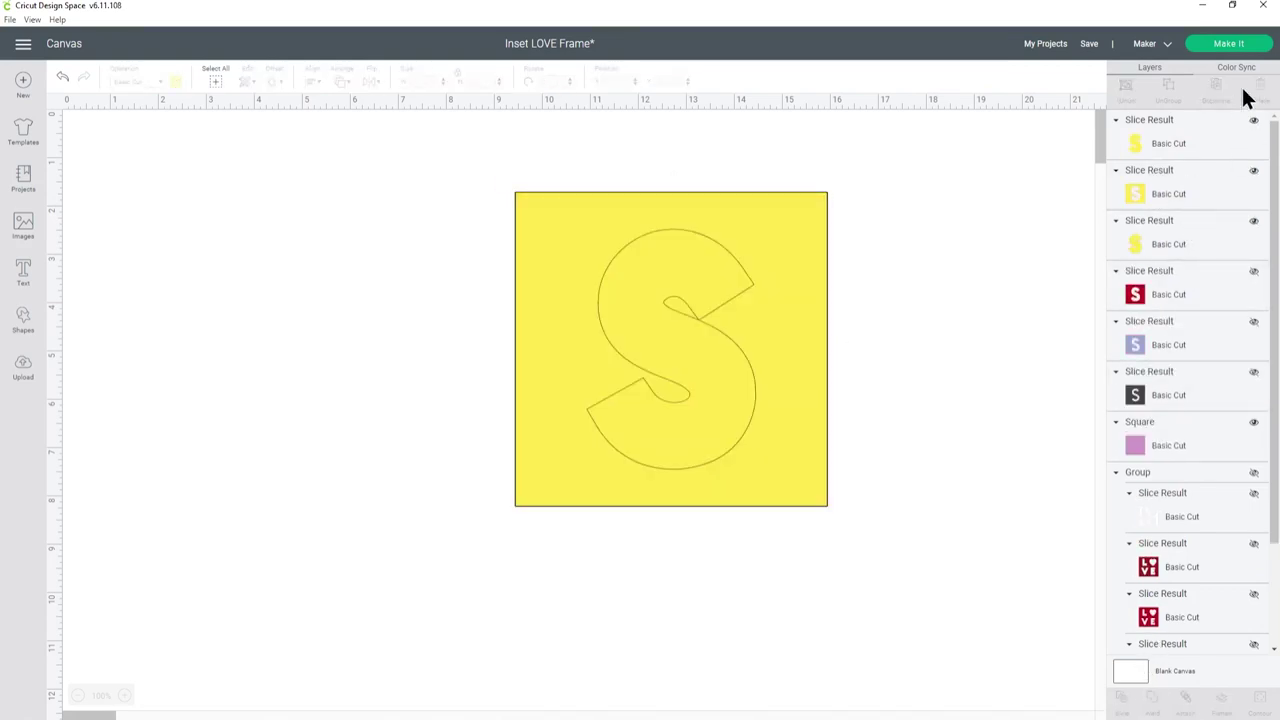
Delete both leftover yellow S pieces and unhide the red, periwinkle and dark grey cutout squares.
click(1192, 170)
key(Delete)
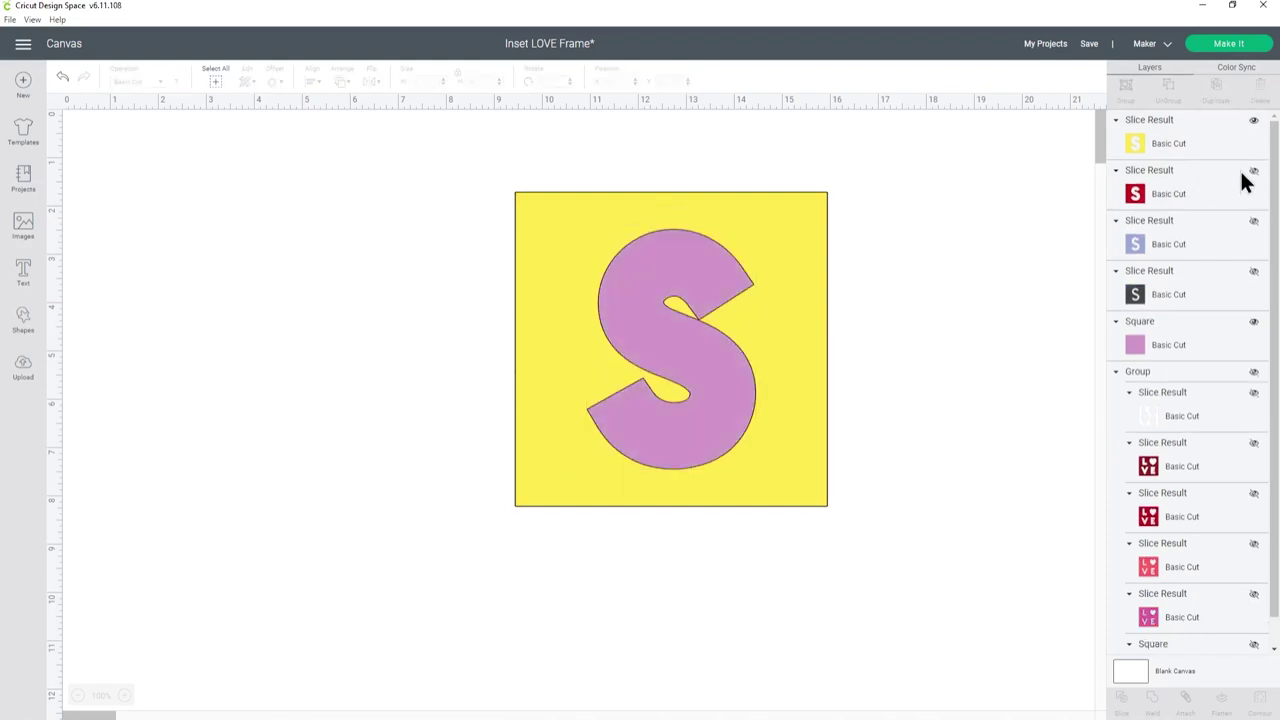
click(1253, 170)
click(1254, 221)
click(1253, 271)
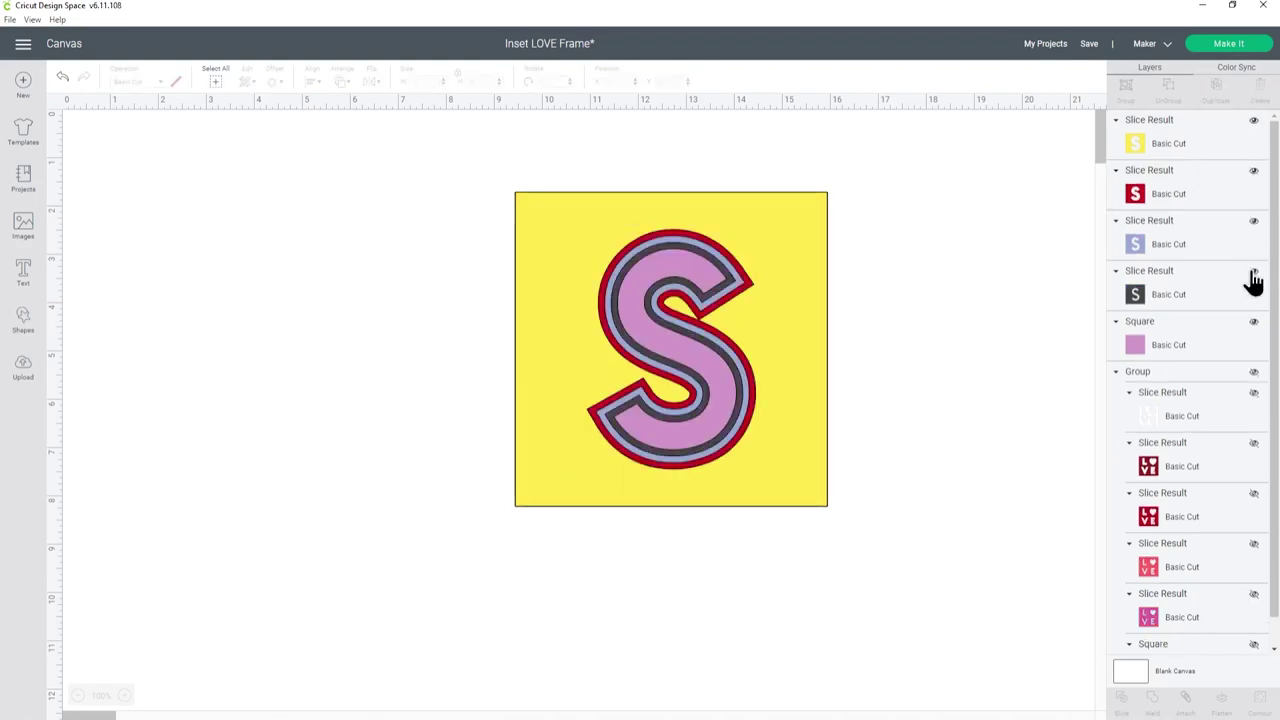
Recolour the yellow cutout square on top of the stack white.
click(1175, 340)
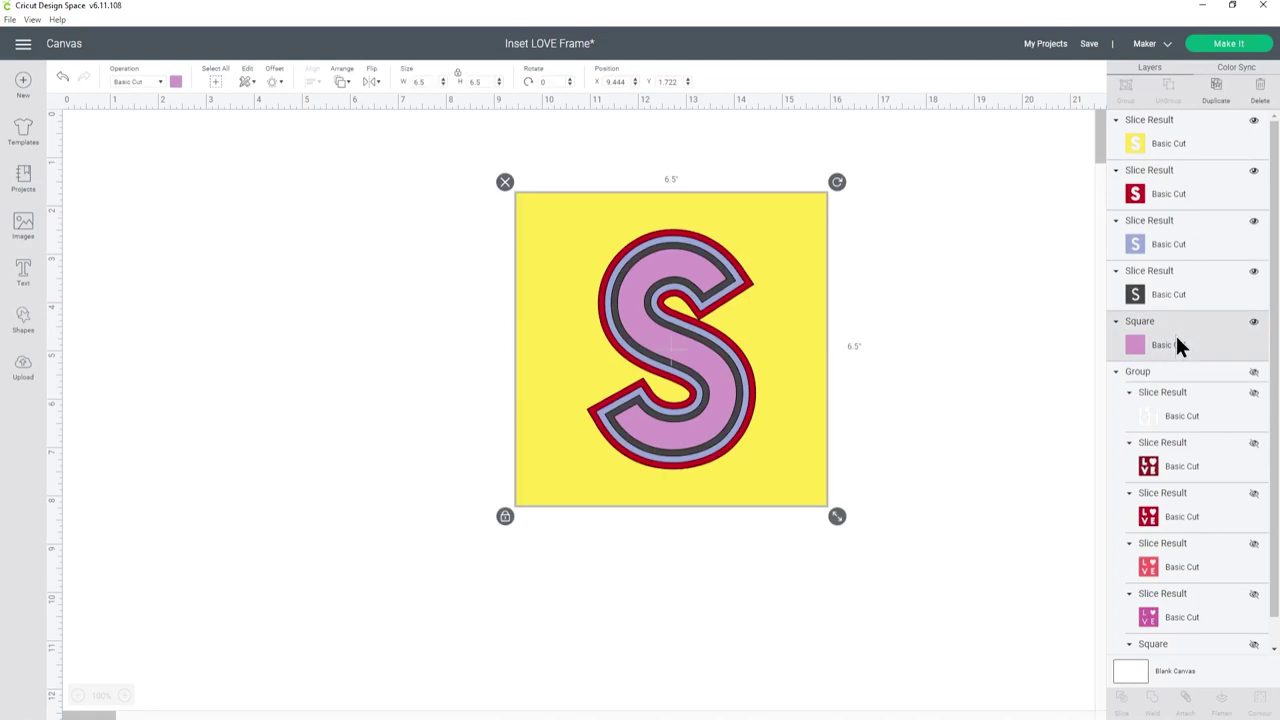
click(1210, 143)
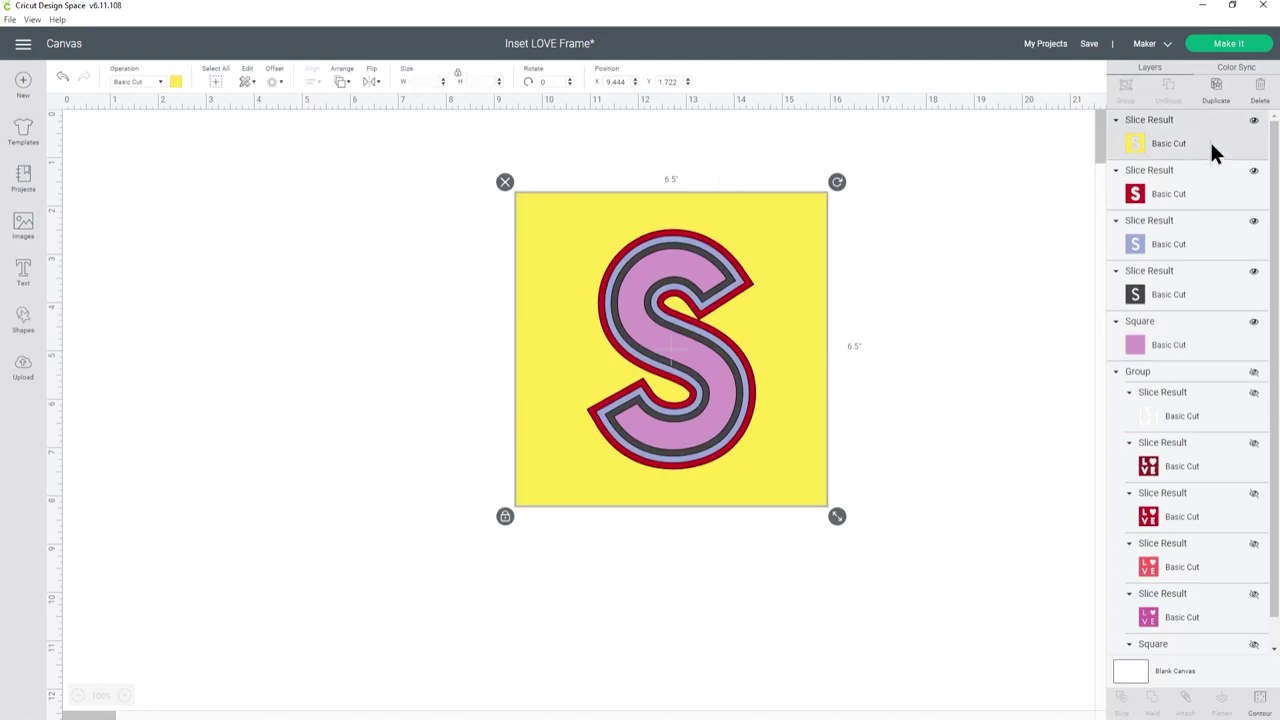
click(176, 81)
click(274, 142)
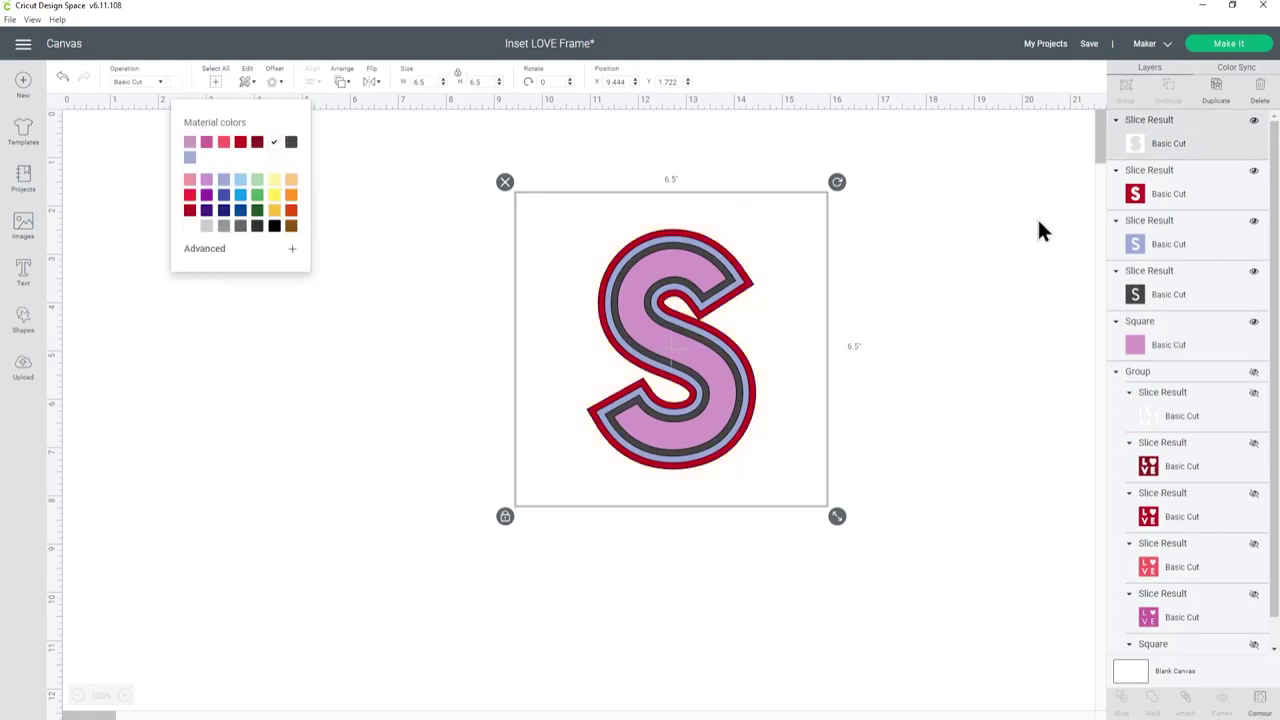
Recolour the red cutout square light blue, the periwinkle one bright blue and the dark grey one dark blue.
click(1156, 191)
click(1166, 246)
click(1152, 193)
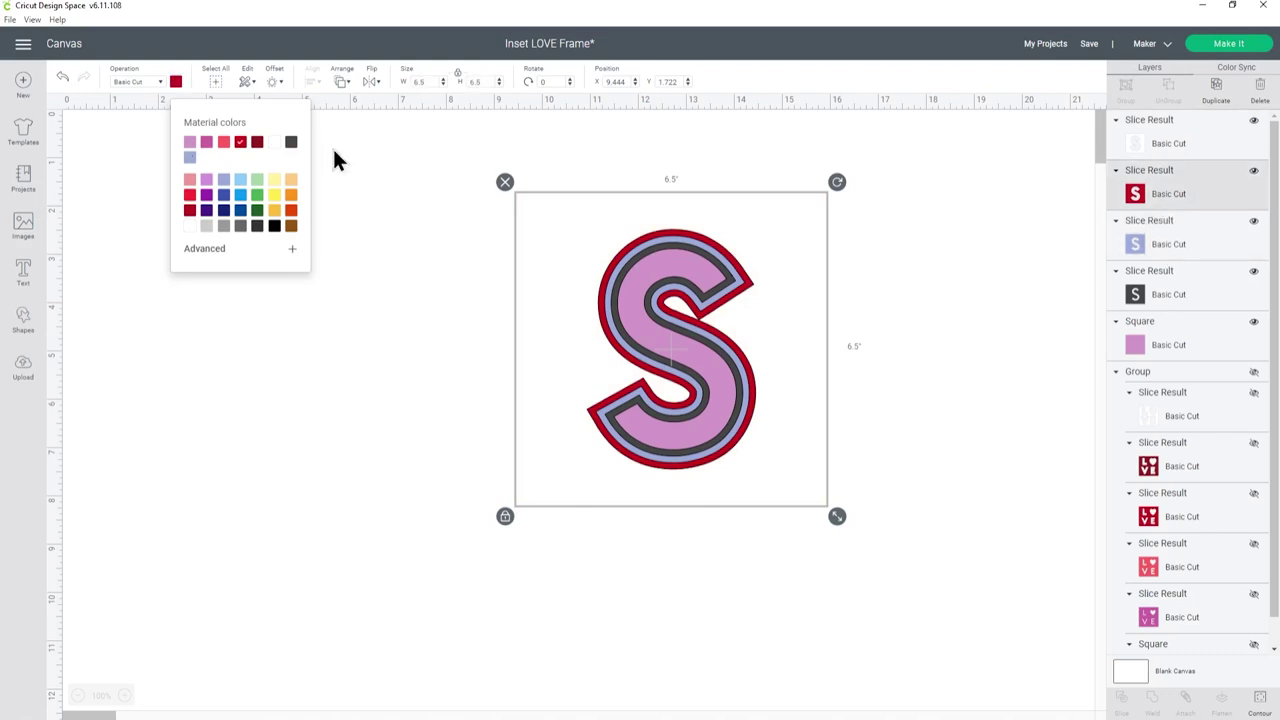
click(240, 179)
click(1120, 240)
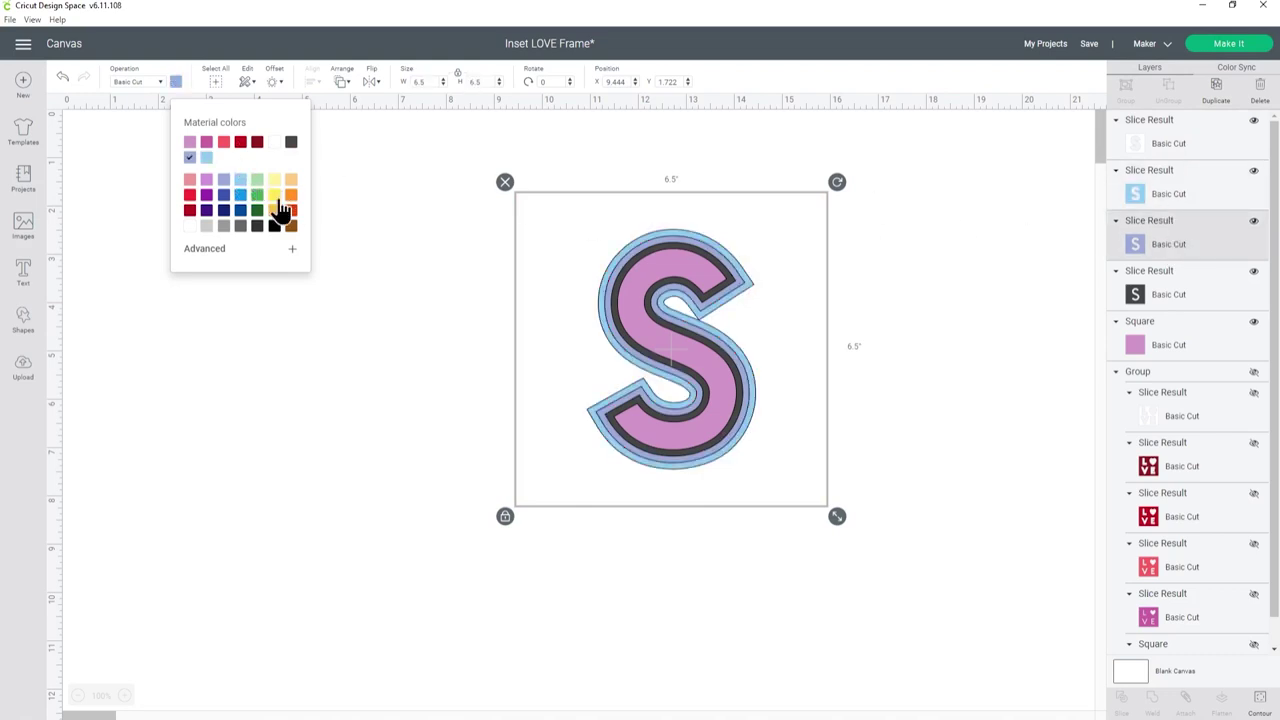
click(240, 194)
click(1135, 303)
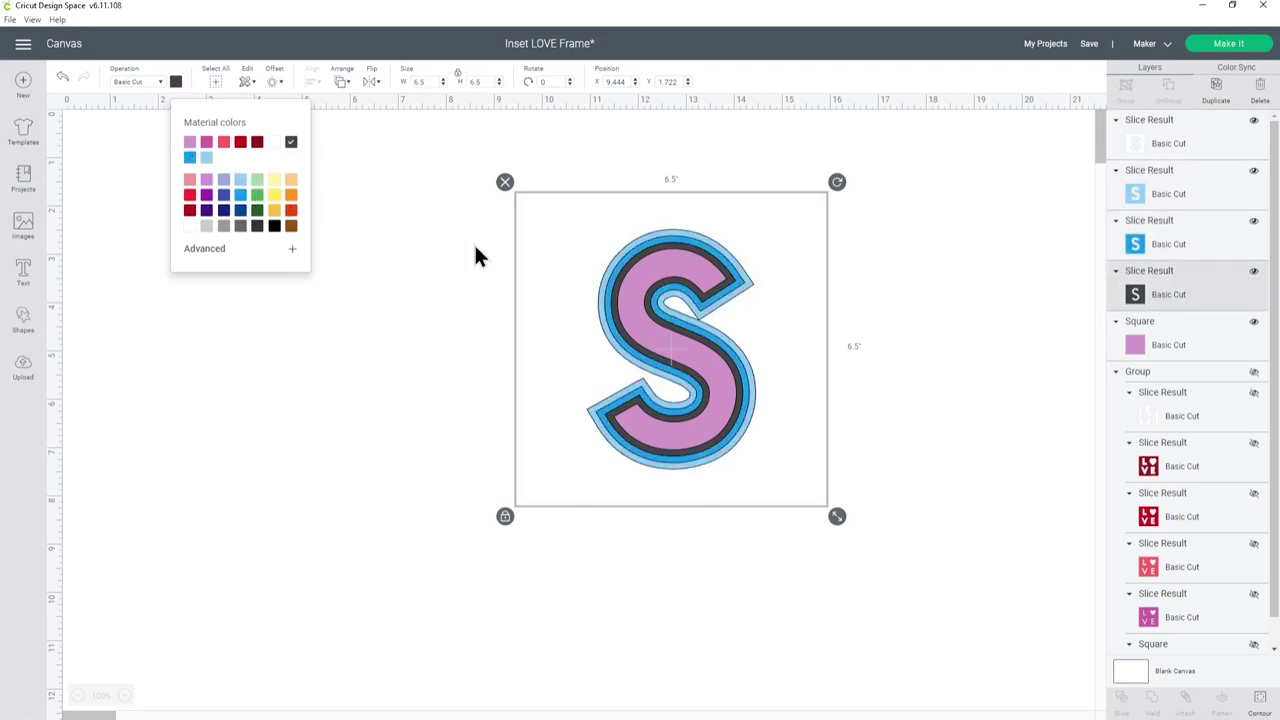
click(241, 212)
Recolour the solid pink-purple bottom square a custom navy darker than the dark blue layer above it.
click(1190, 336)
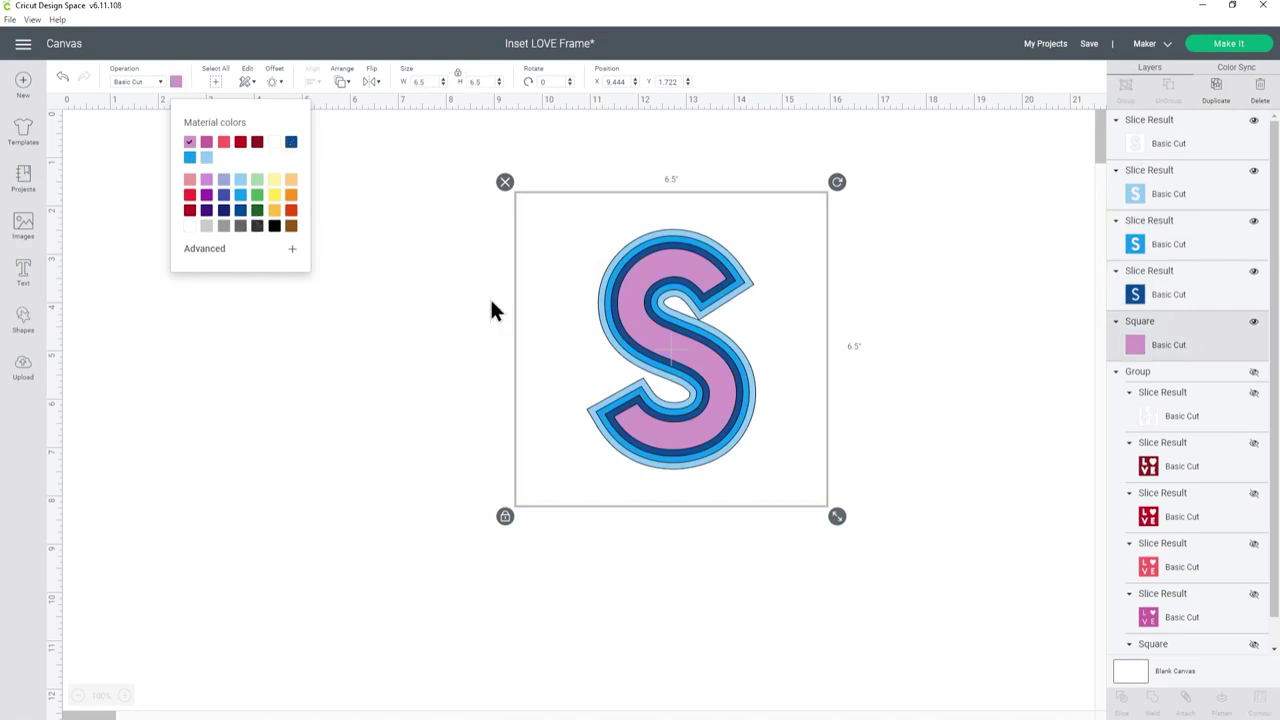
click(240, 210)
click(234, 248)
drag(272, 312, 280, 330)
click(457, 326)
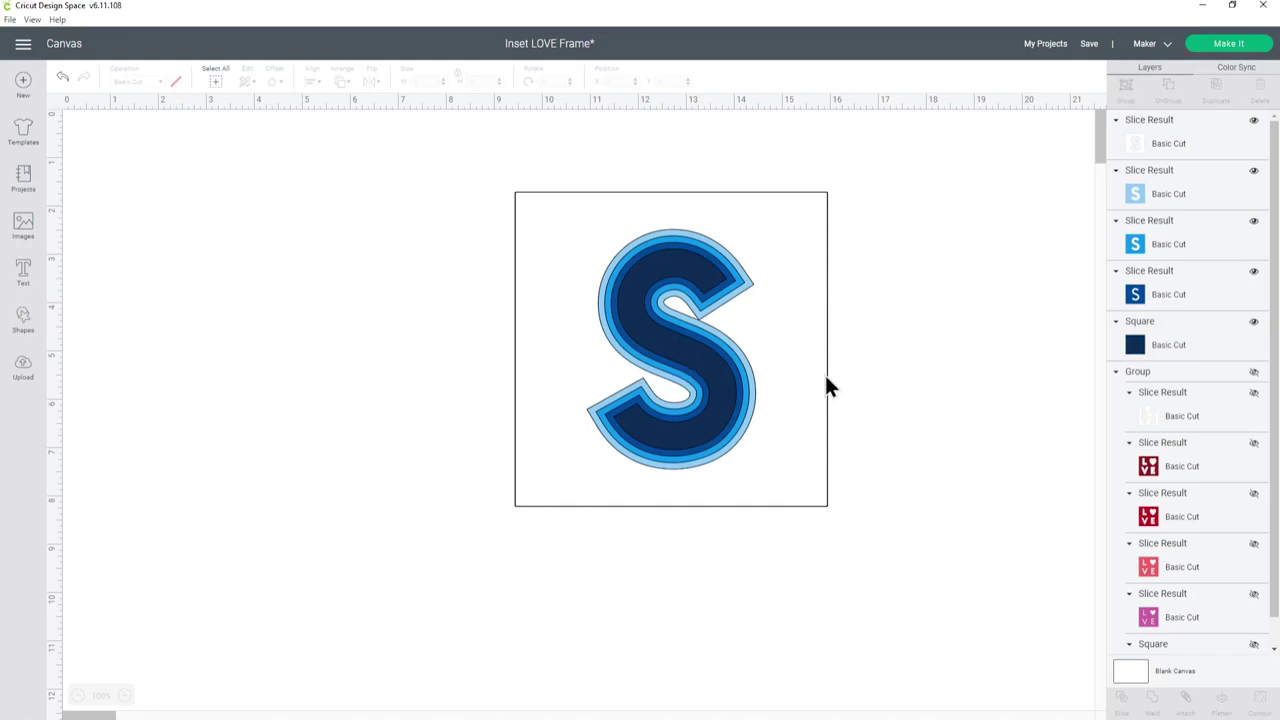
Select the white cutout square layer on top of the S stack.
click(124, 695)
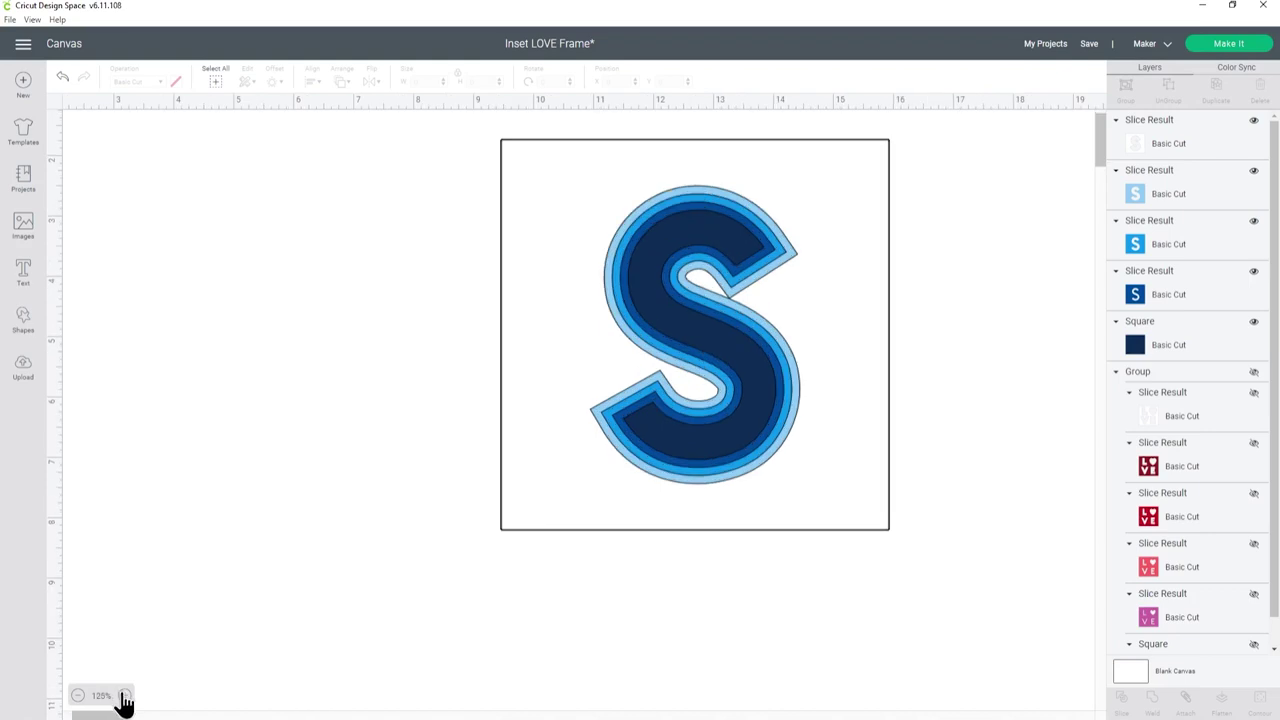
click(124, 695)
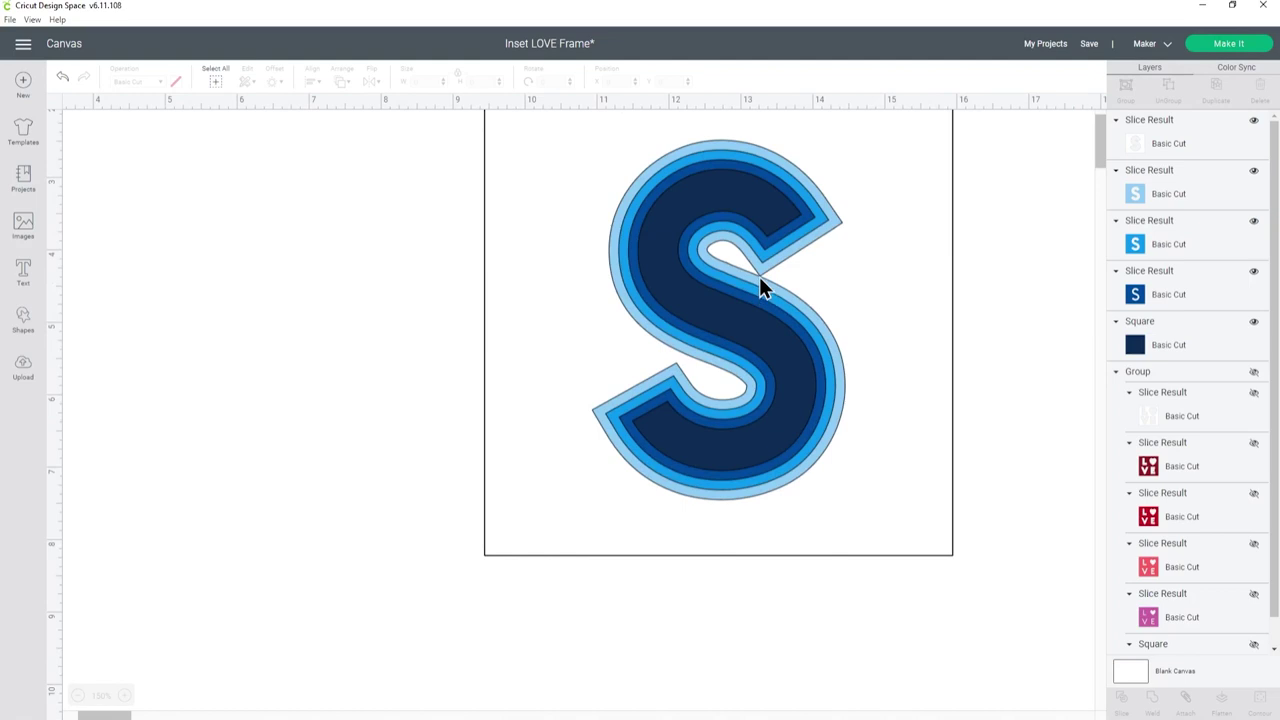
click(1140, 127)
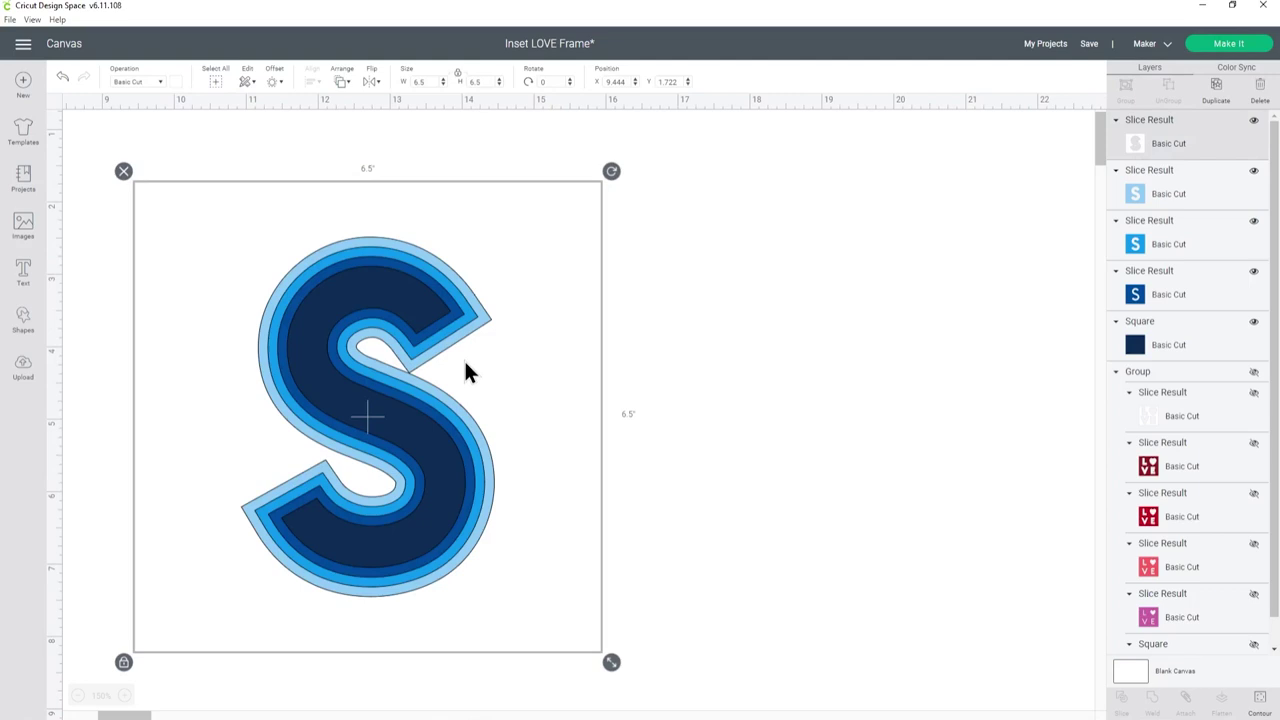